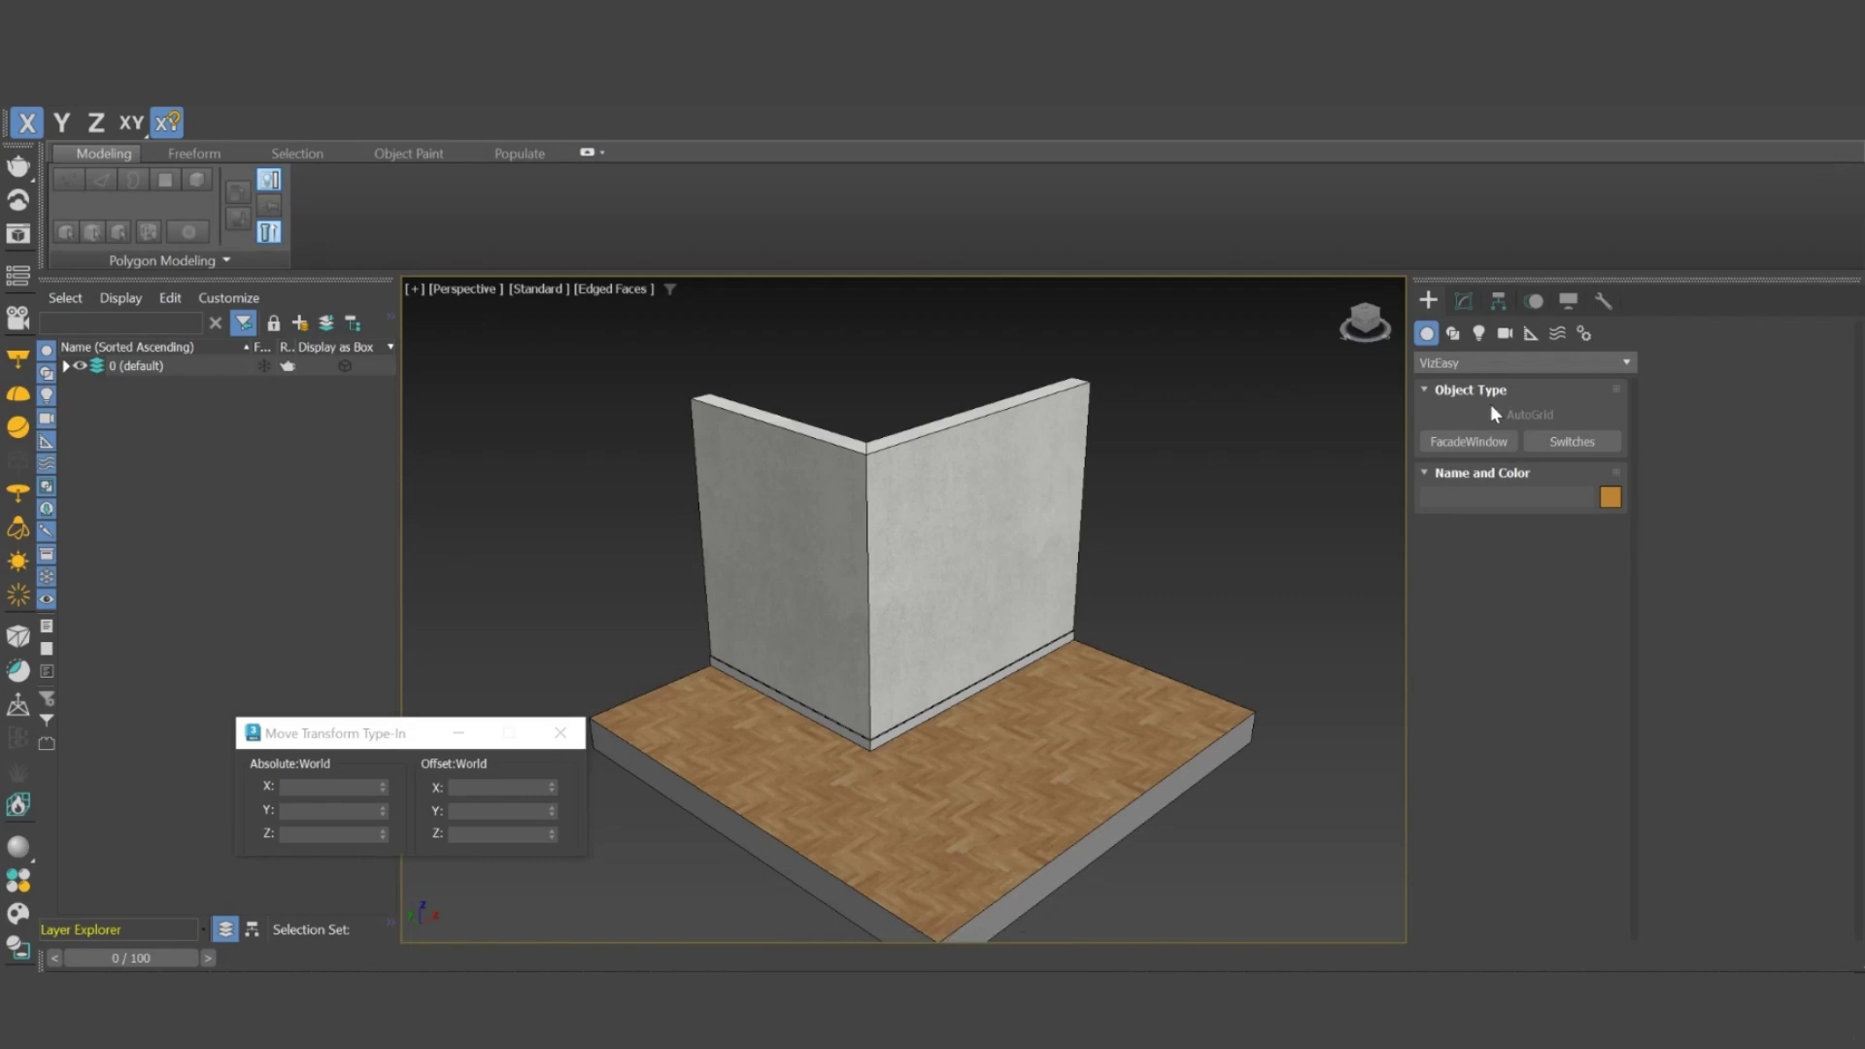
Step: Place a VizEasy Switches object on the lighter wall, near the corner and just above the baseboard
left_click(1582, 439)
scroll(923, 768, "up", 5)
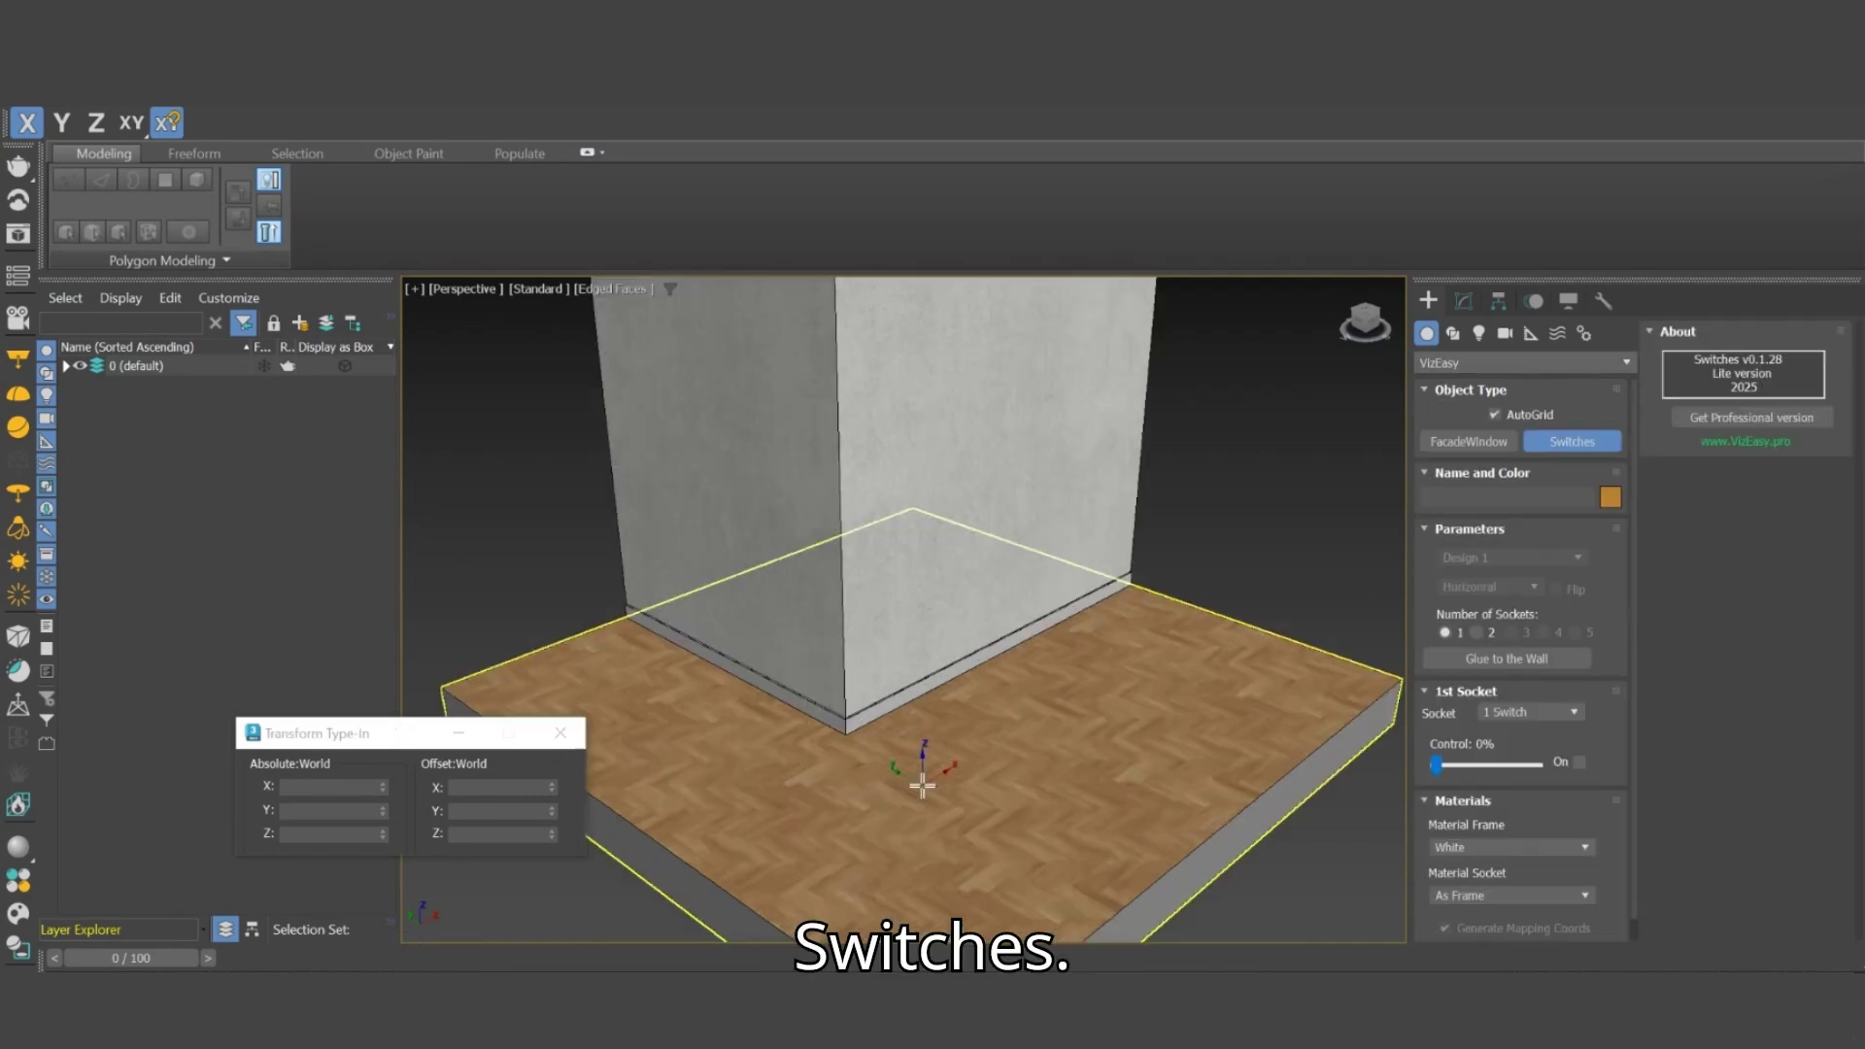
scroll(867, 704, "up", 6)
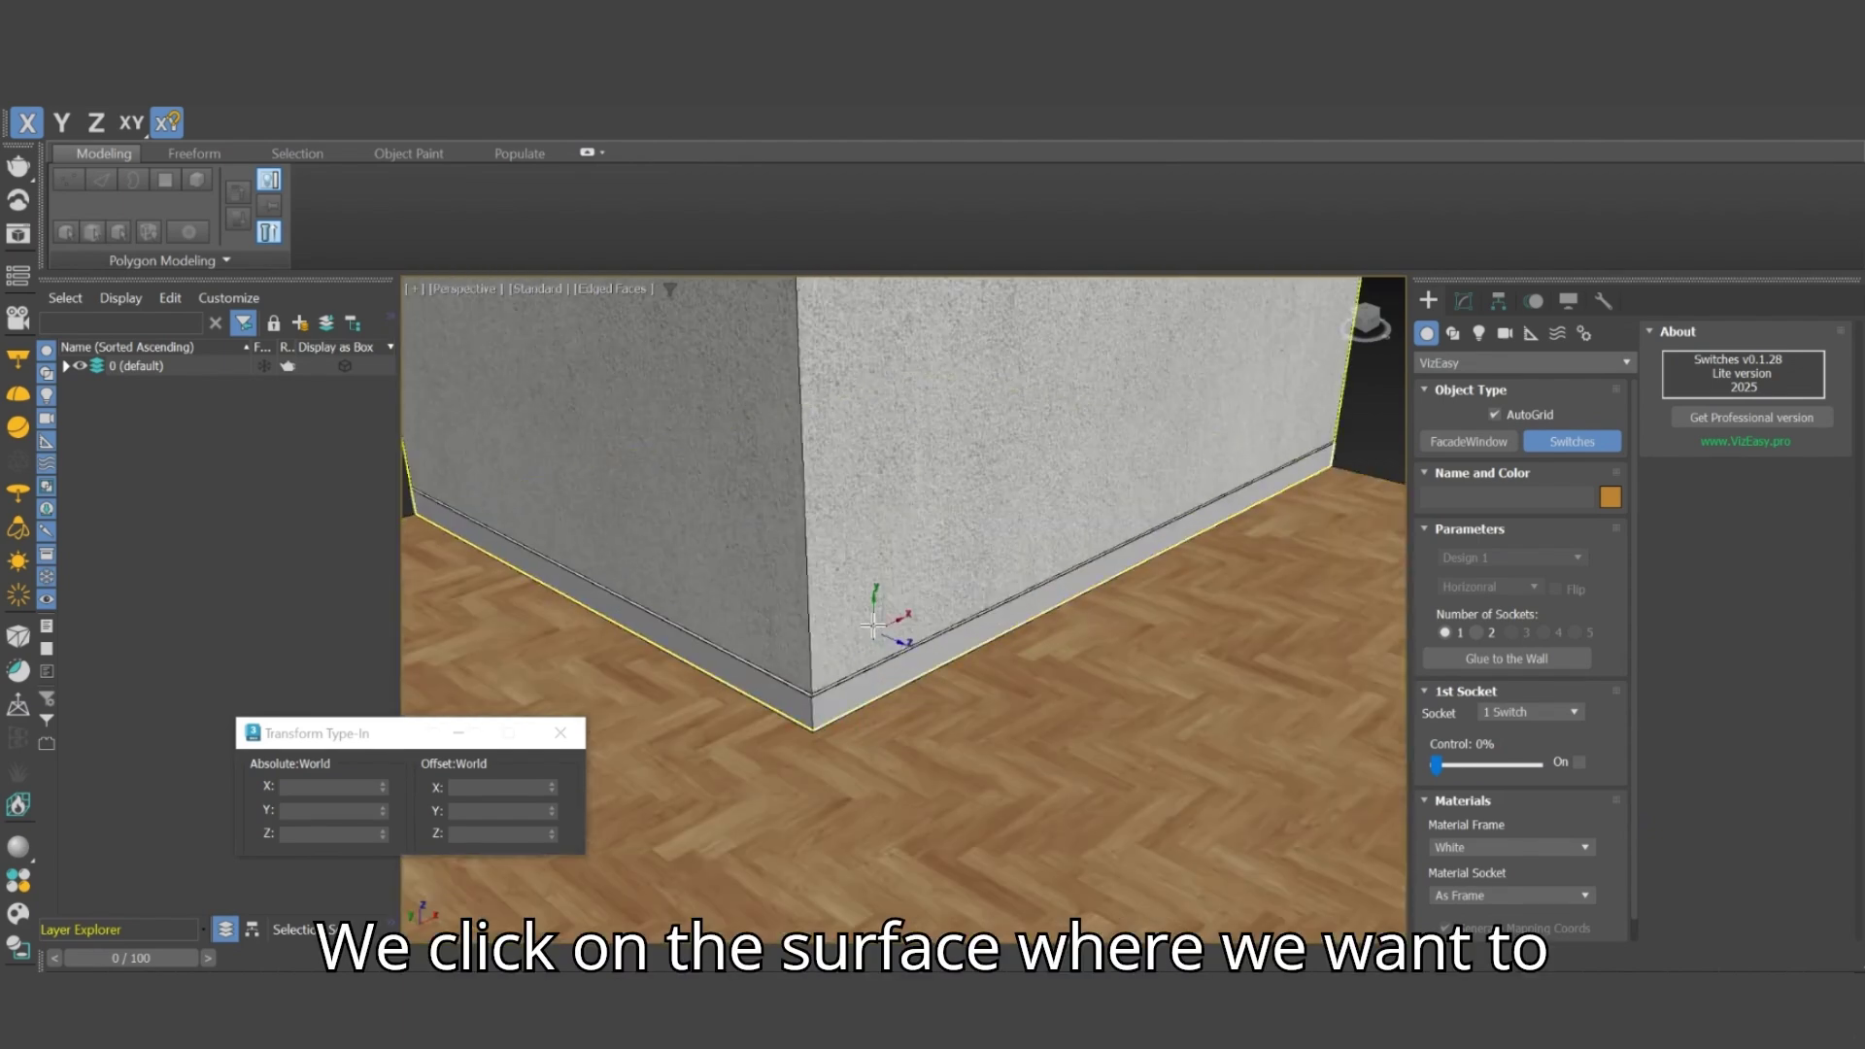
left_click(875, 573)
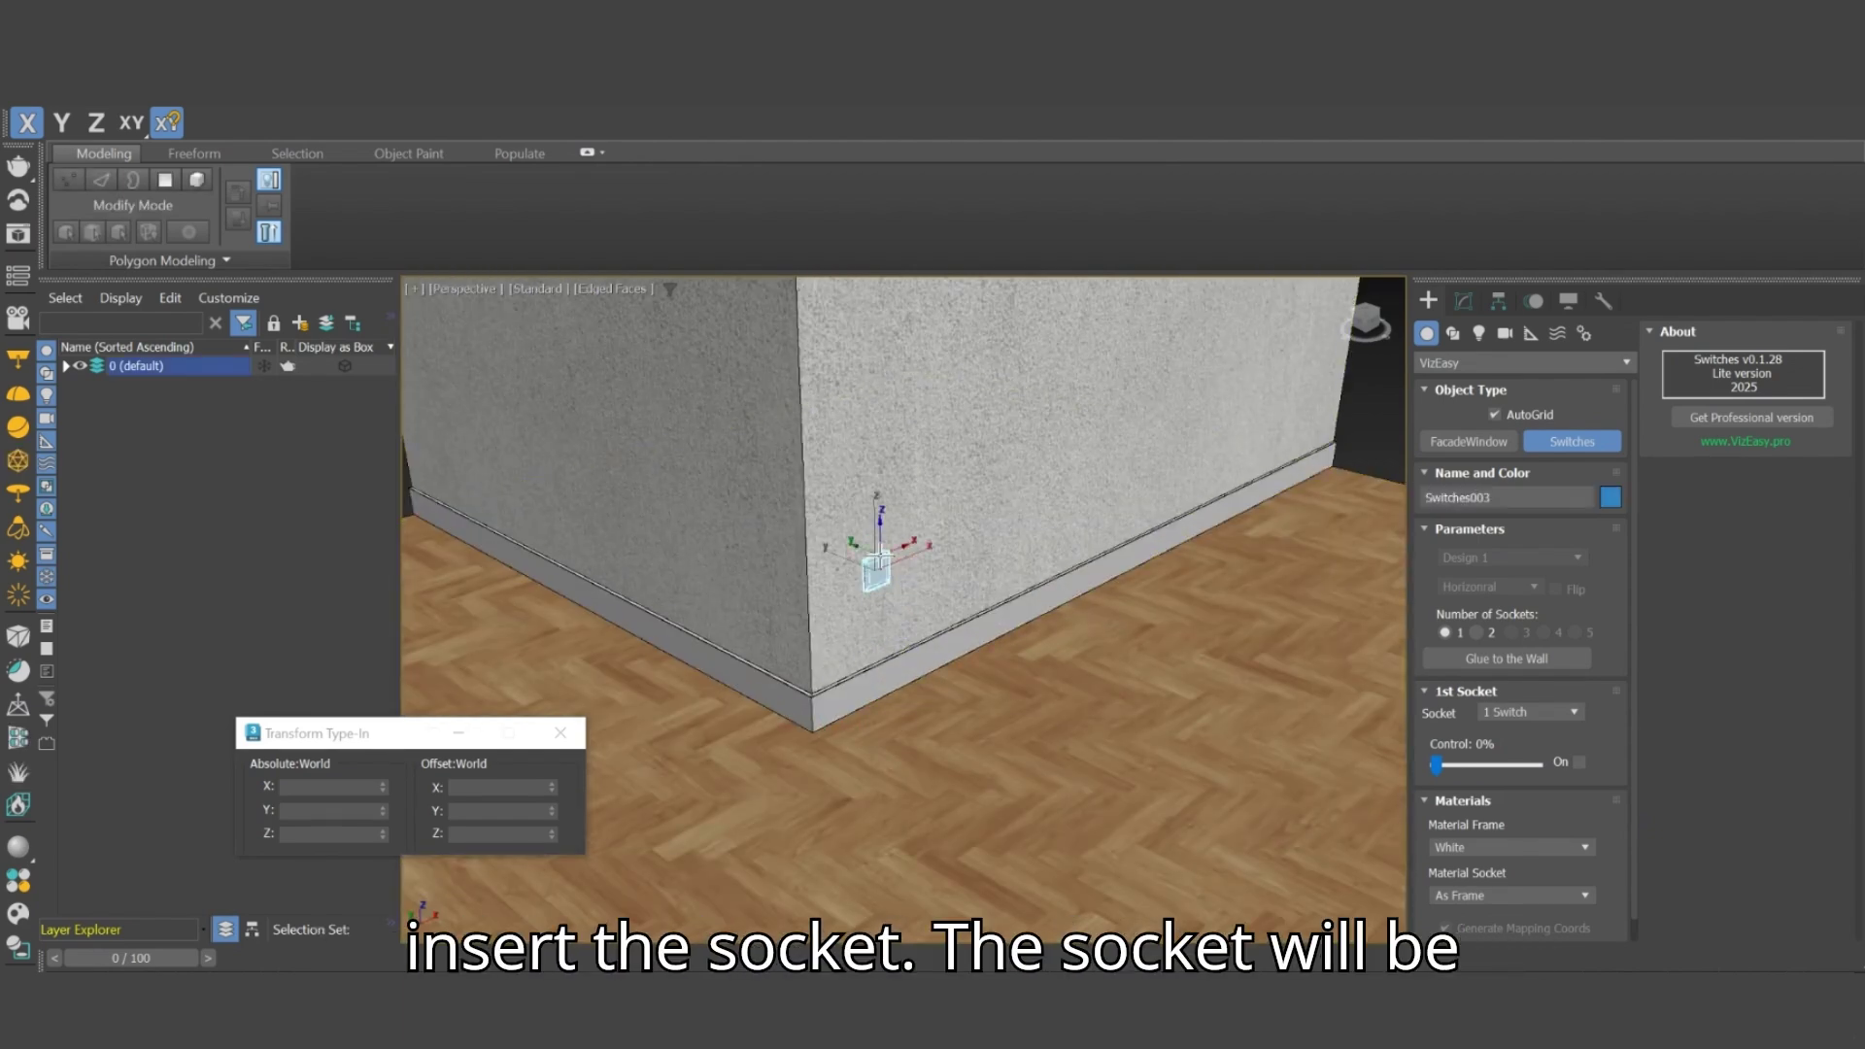
Step: Set the placed switch's absolute Z position to 30 cm with the Move transform
key("w")
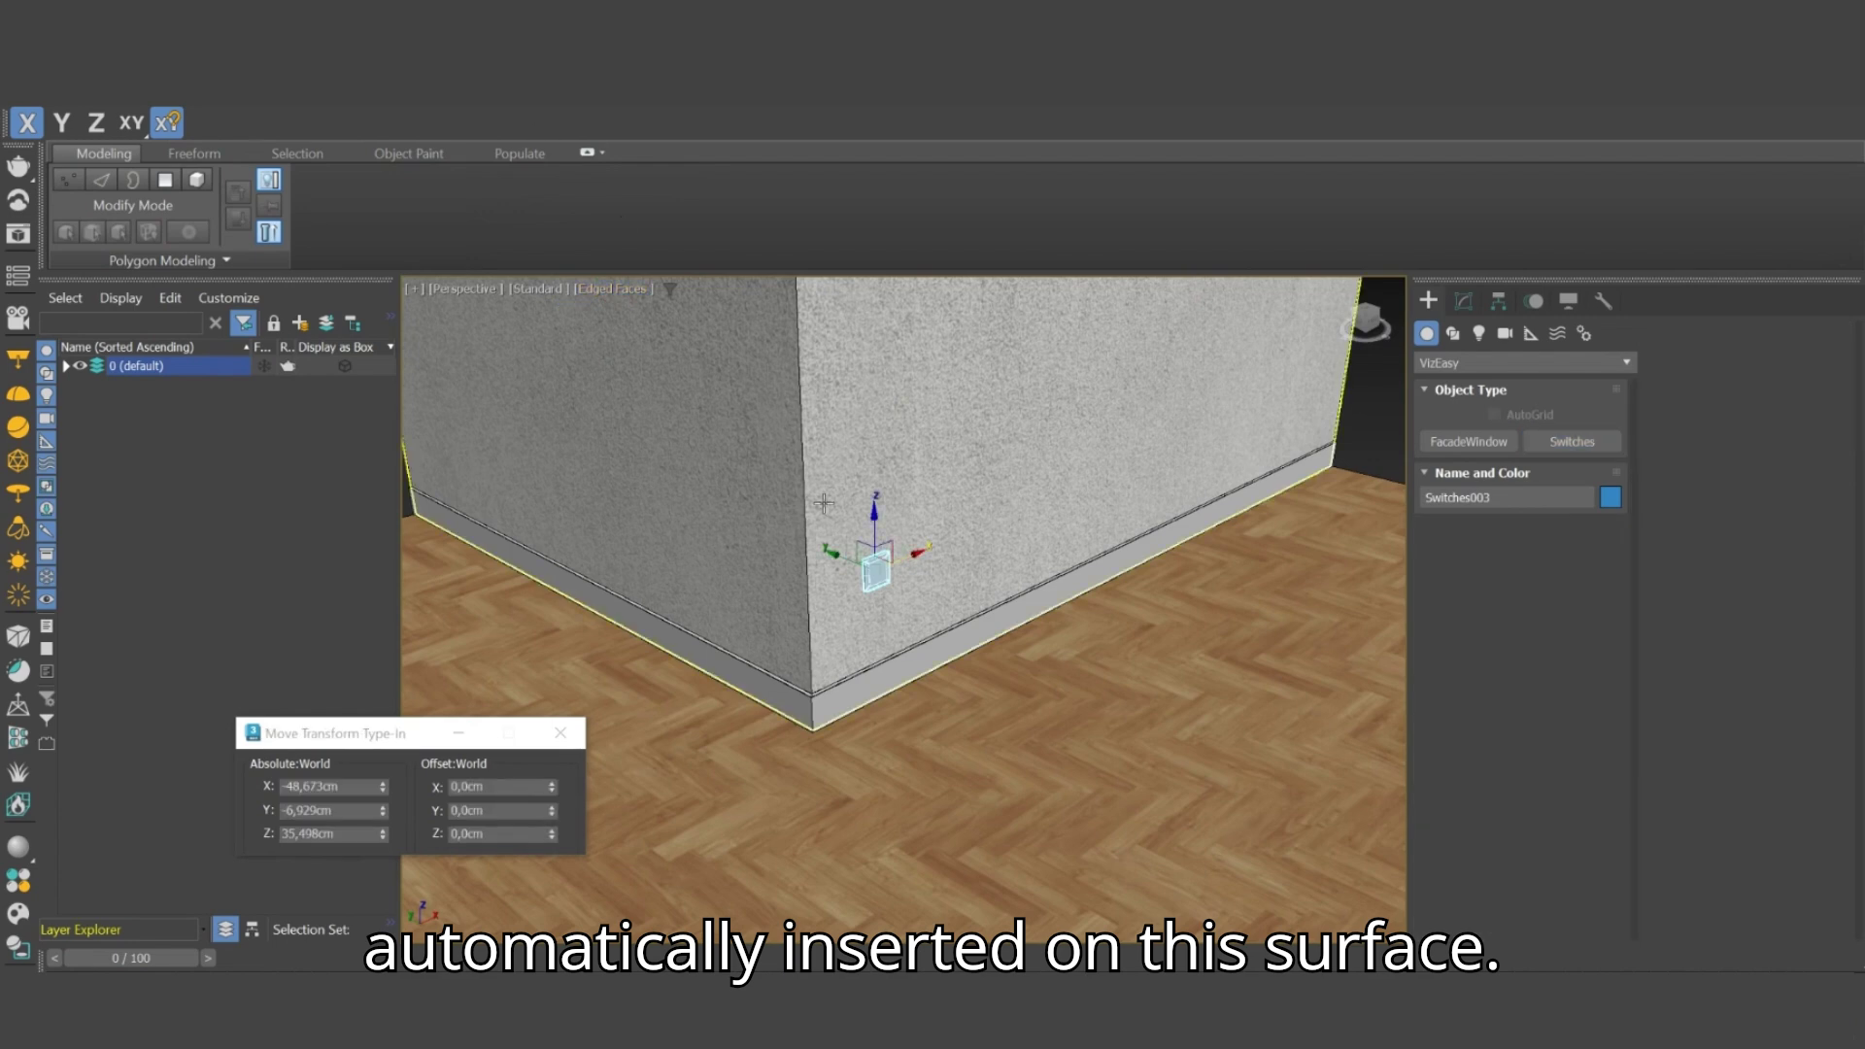
left_click_drag(340, 833, 250, 833)
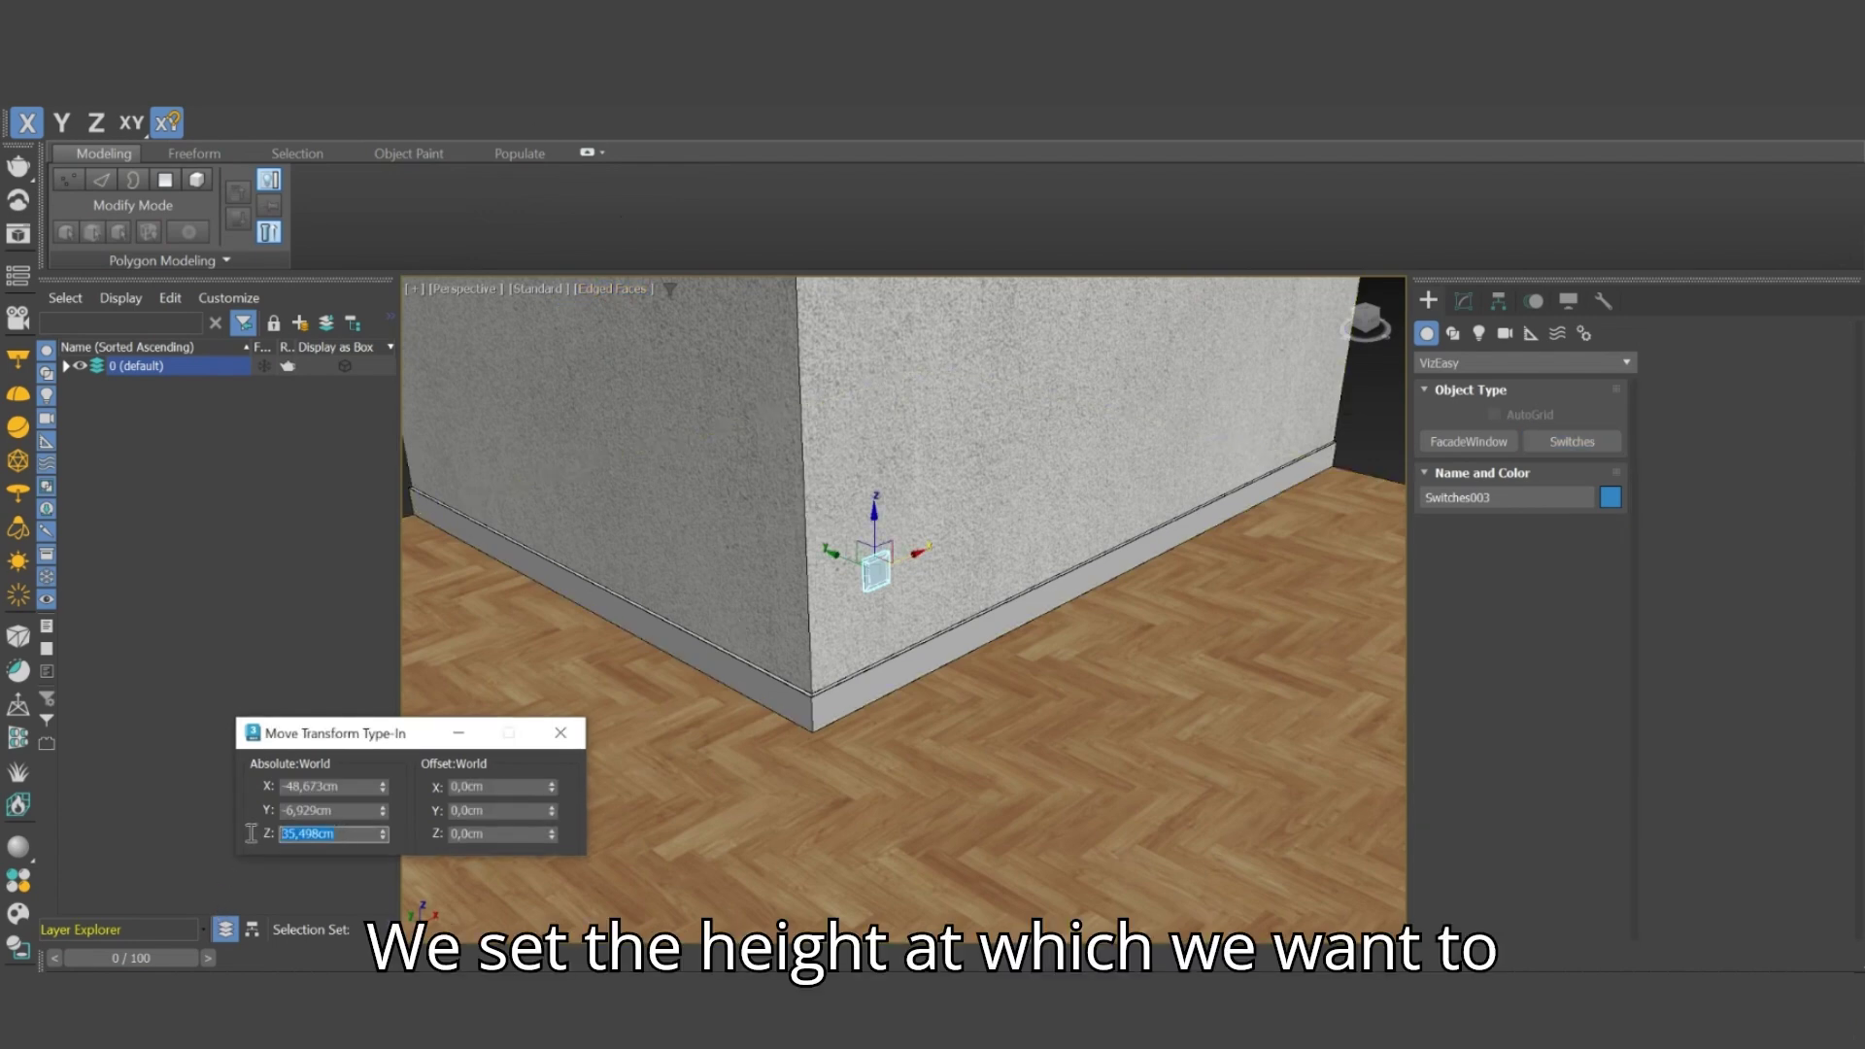
type("30")
key("Return")
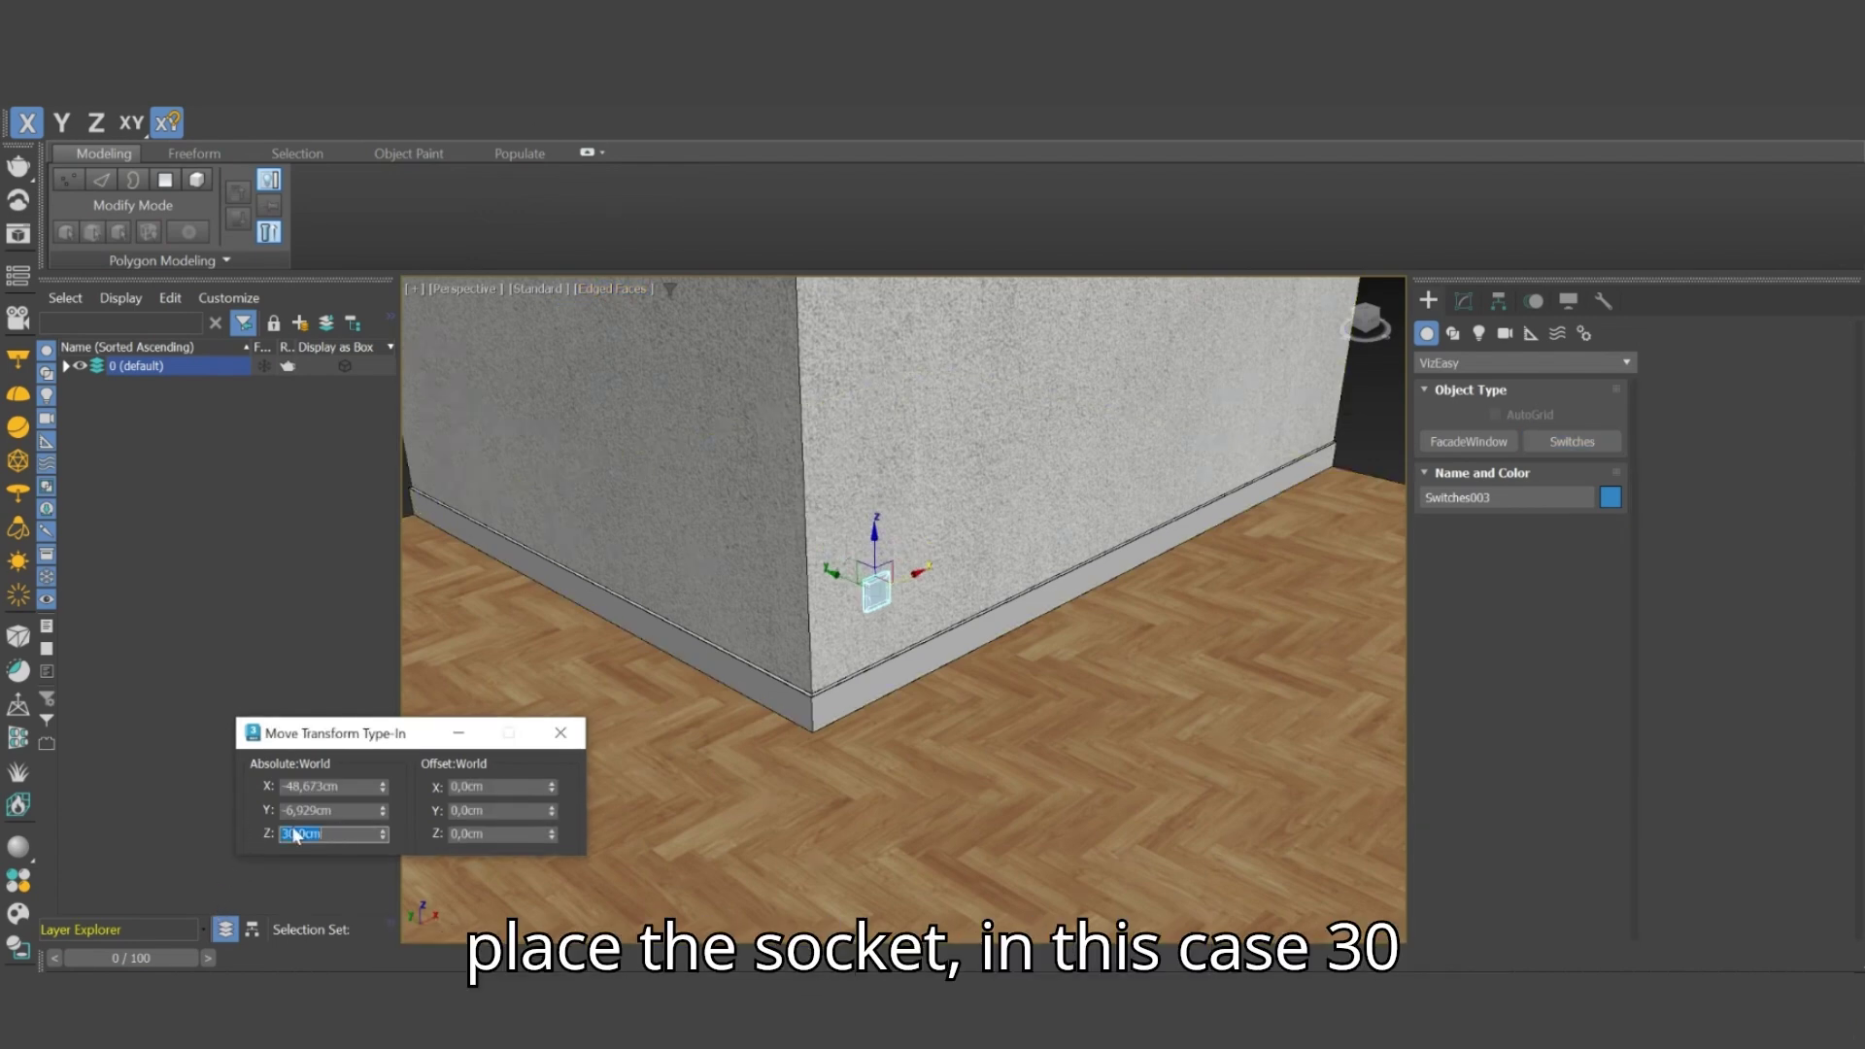
Step: Clone the switch straight up the wall as a copy and set the copy's absolute Z position to 130 cm
scroll(837, 700, "down", 10)
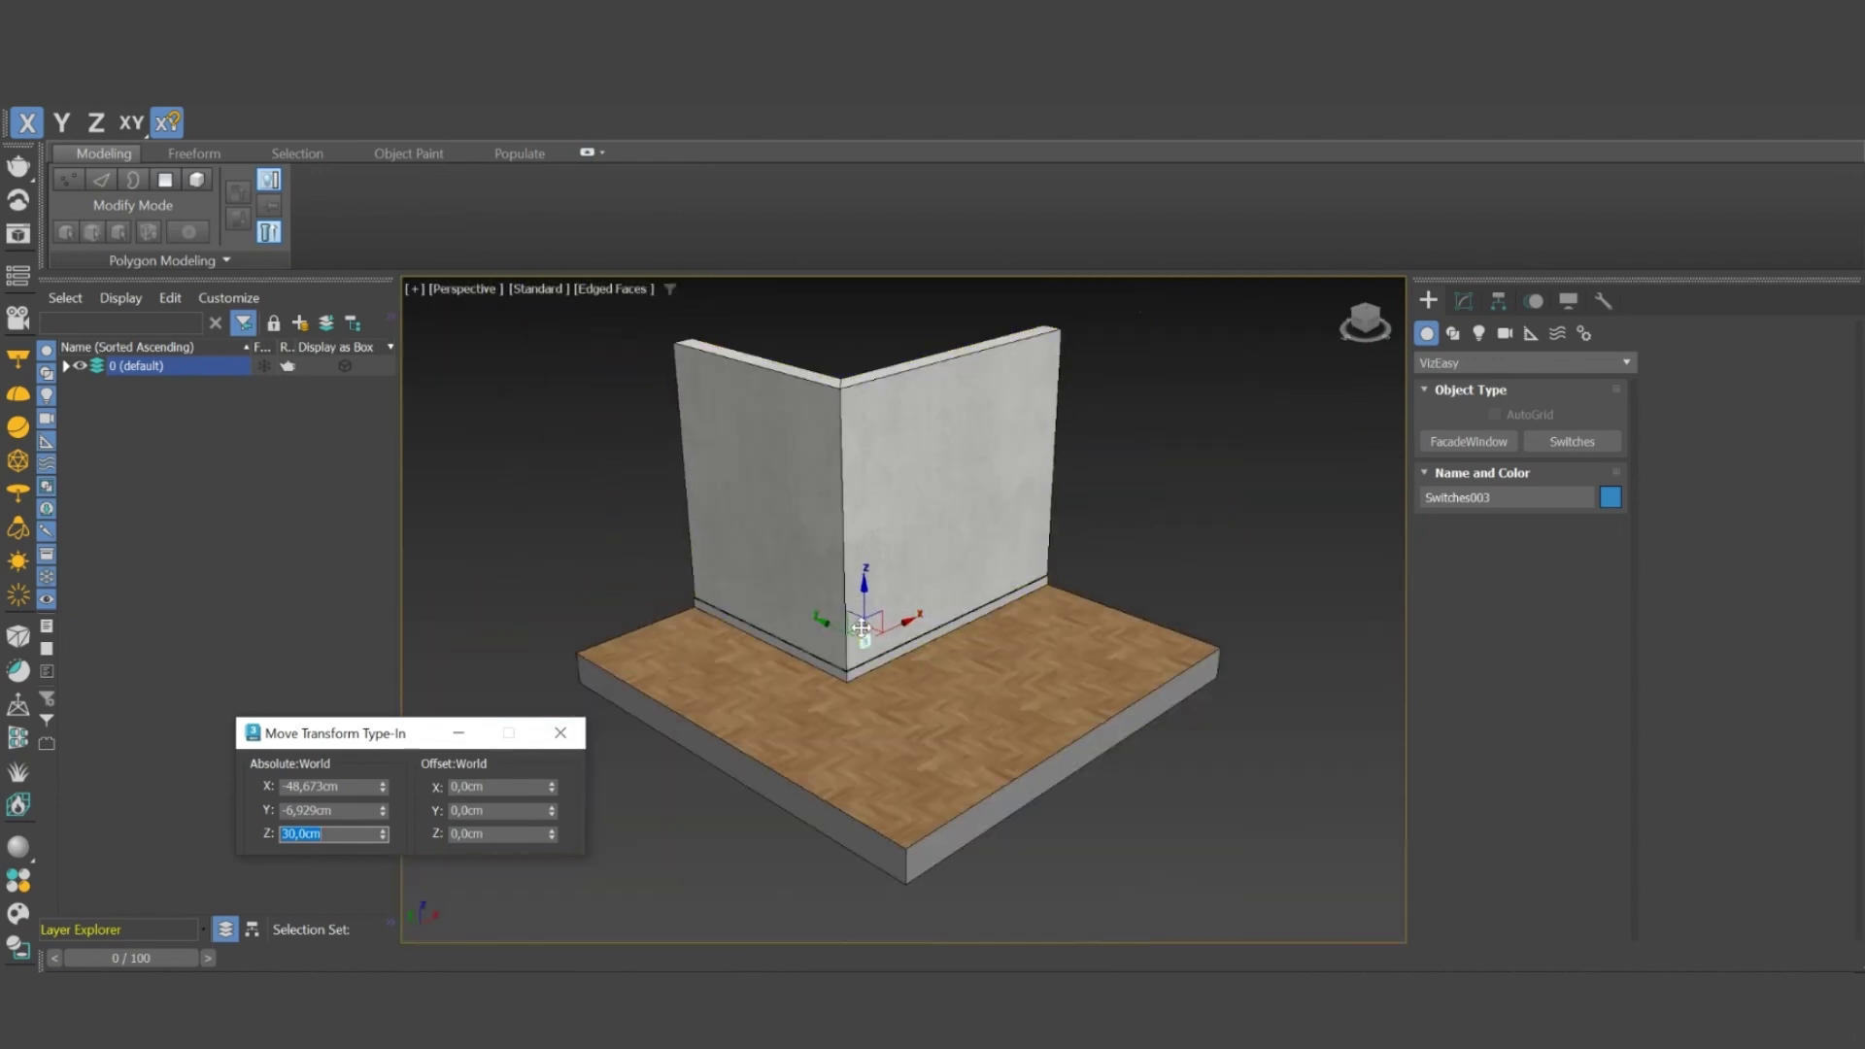
left_click_drag(865, 603, 859, 493, "shift")
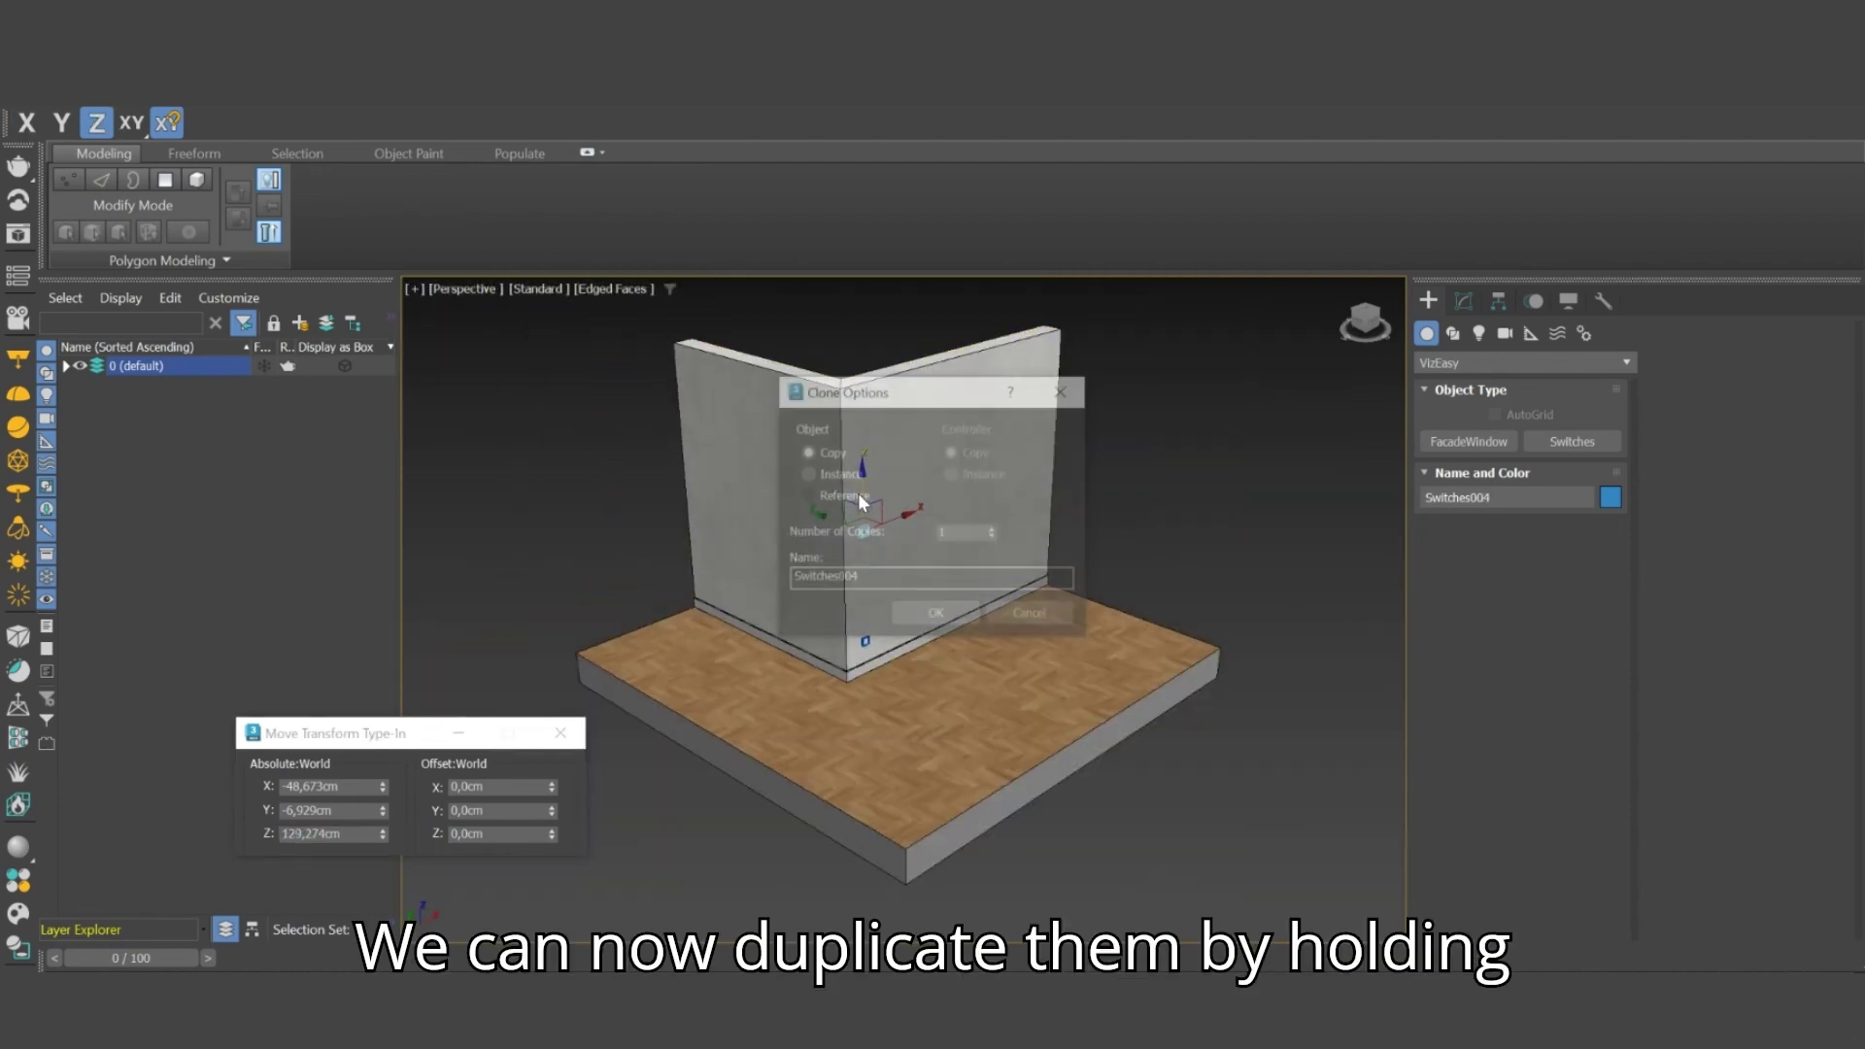
left_click(925, 613)
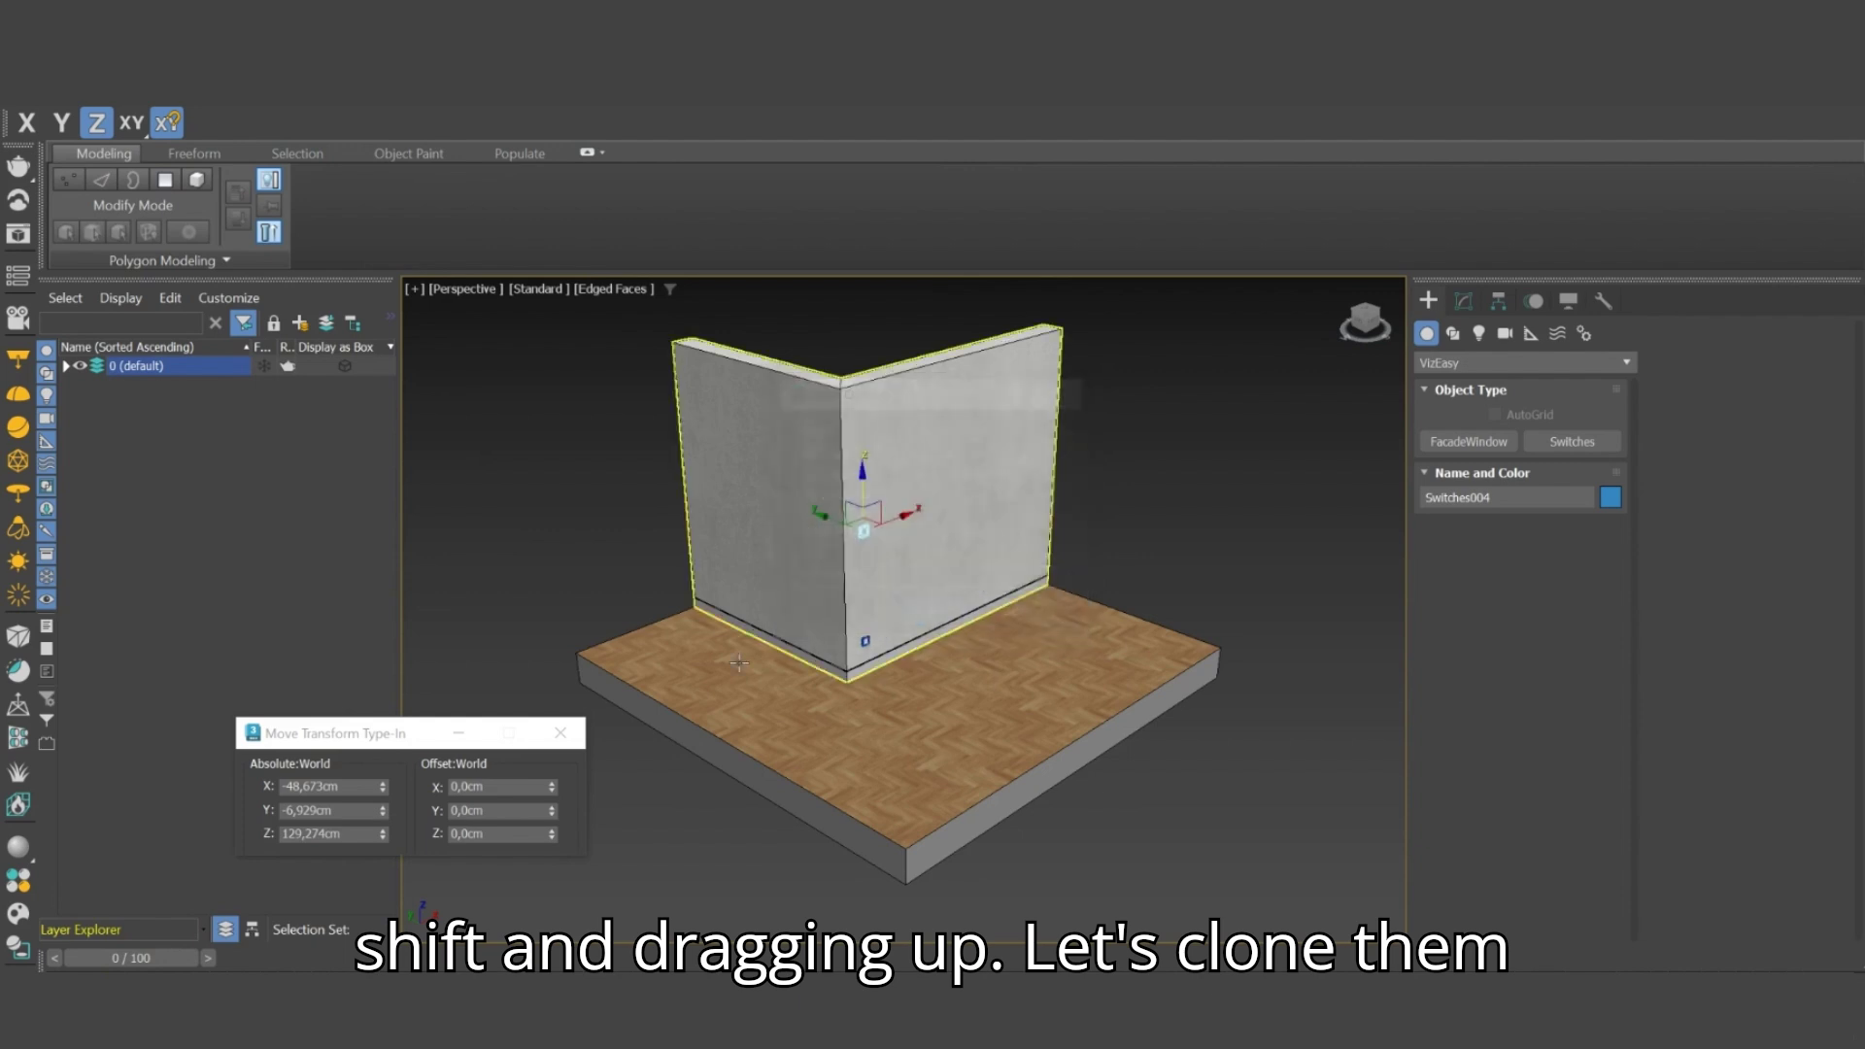
double_click(331, 834)
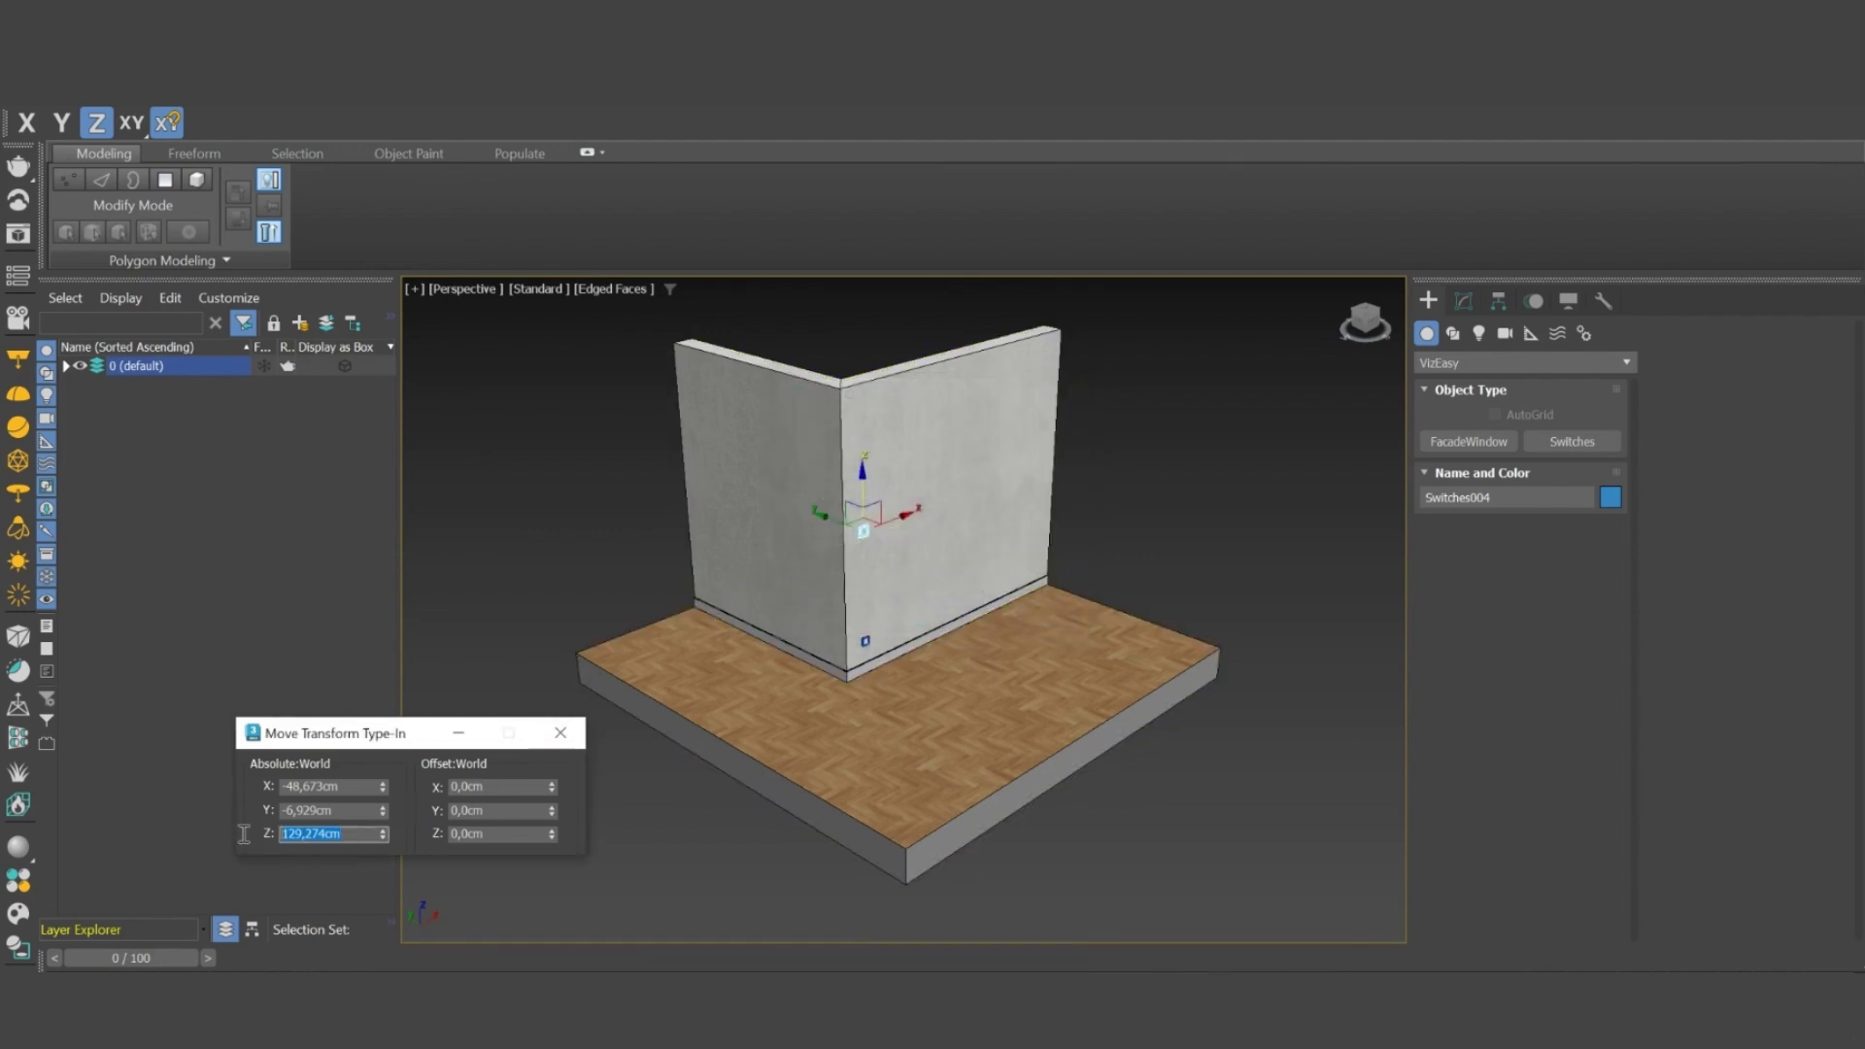
type("130")
key("Return")
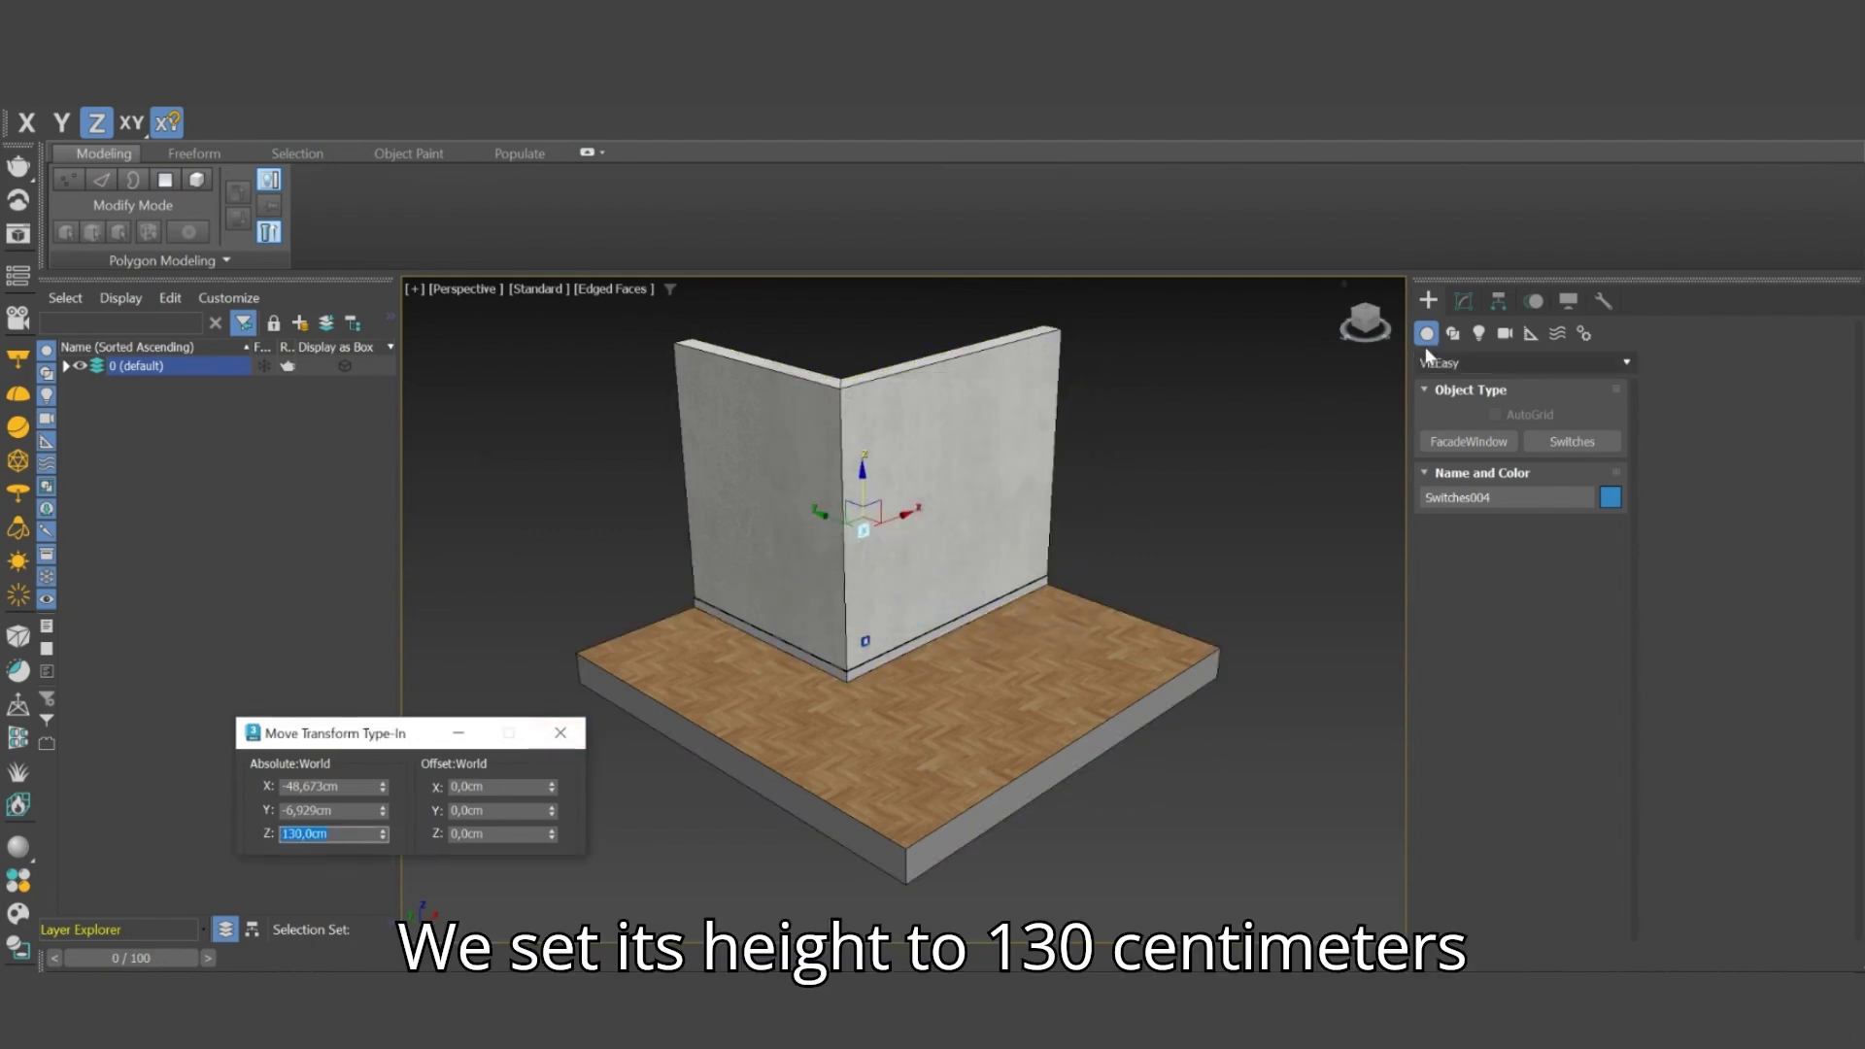
Step: Give the upper switch frame two sockets in a vertical arrangement and flip it around its pivot point
left_click(1464, 300)
scroll(859, 524, "up", 8)
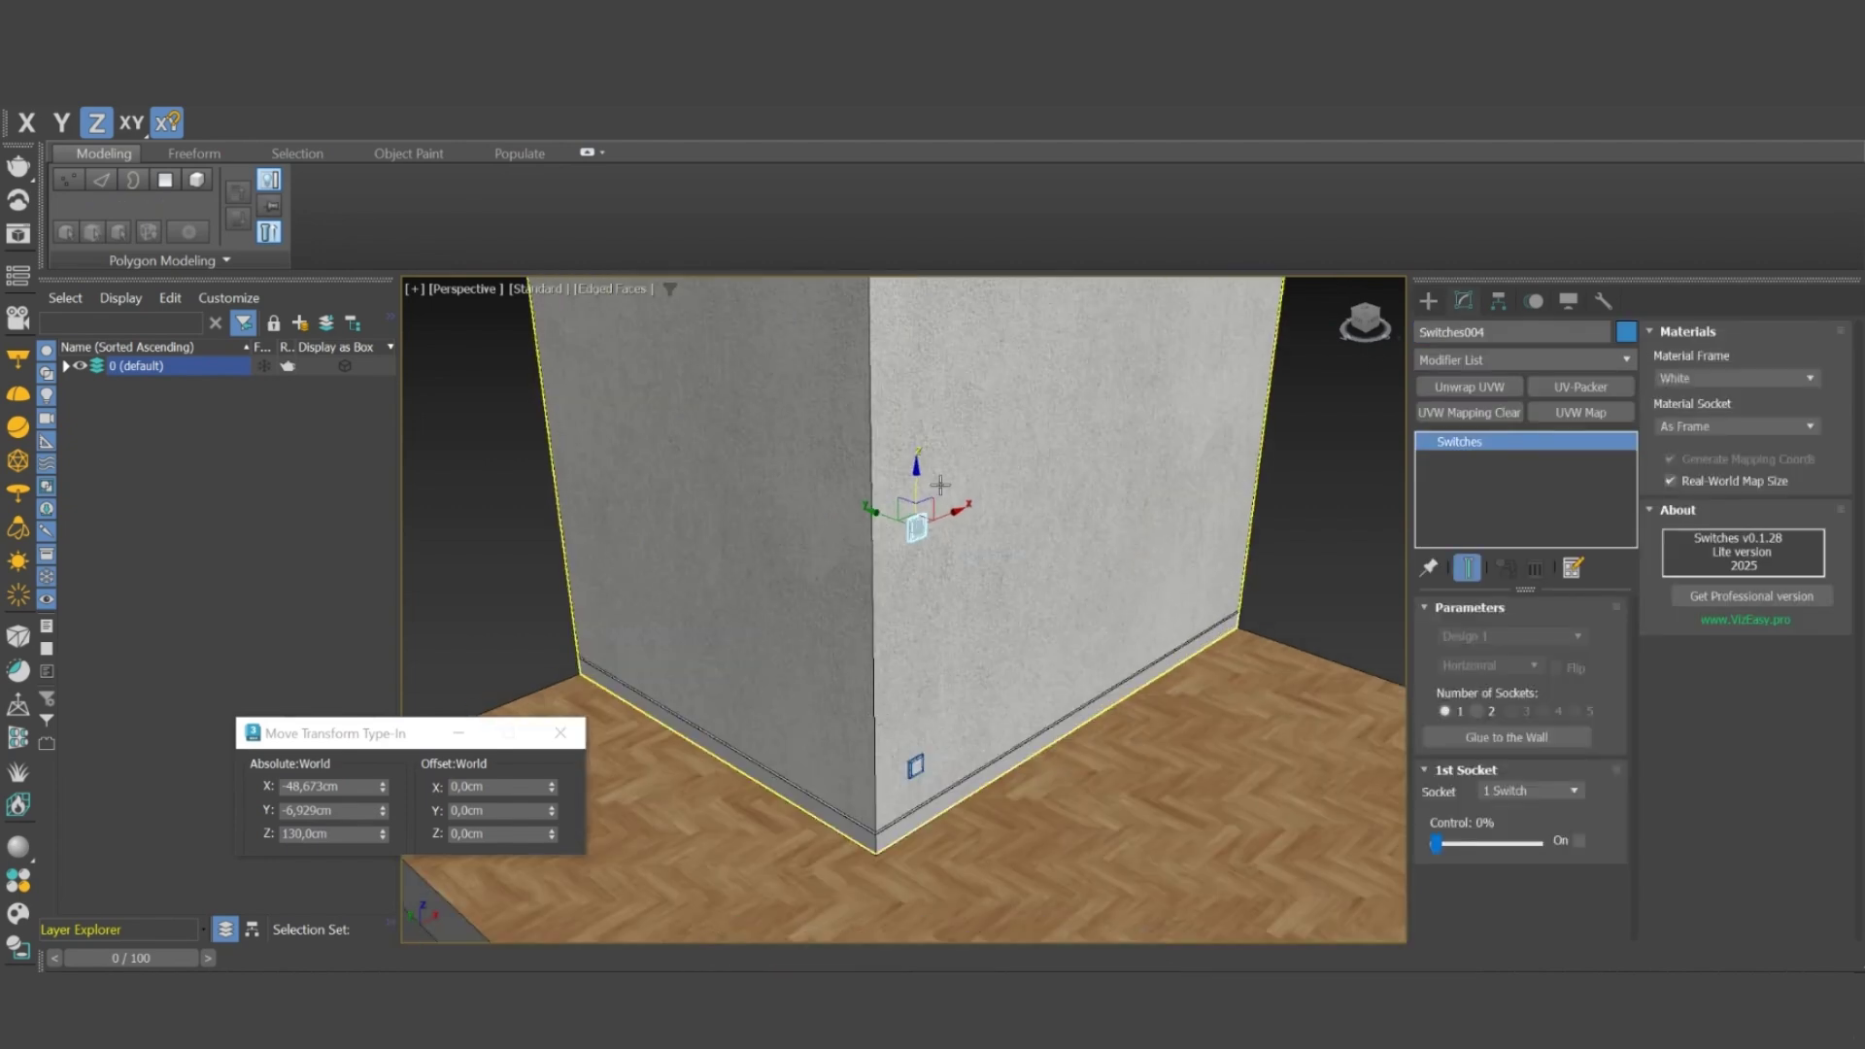
scroll(859, 545, "down", 6)
scroll(877, 851, "up", 3)
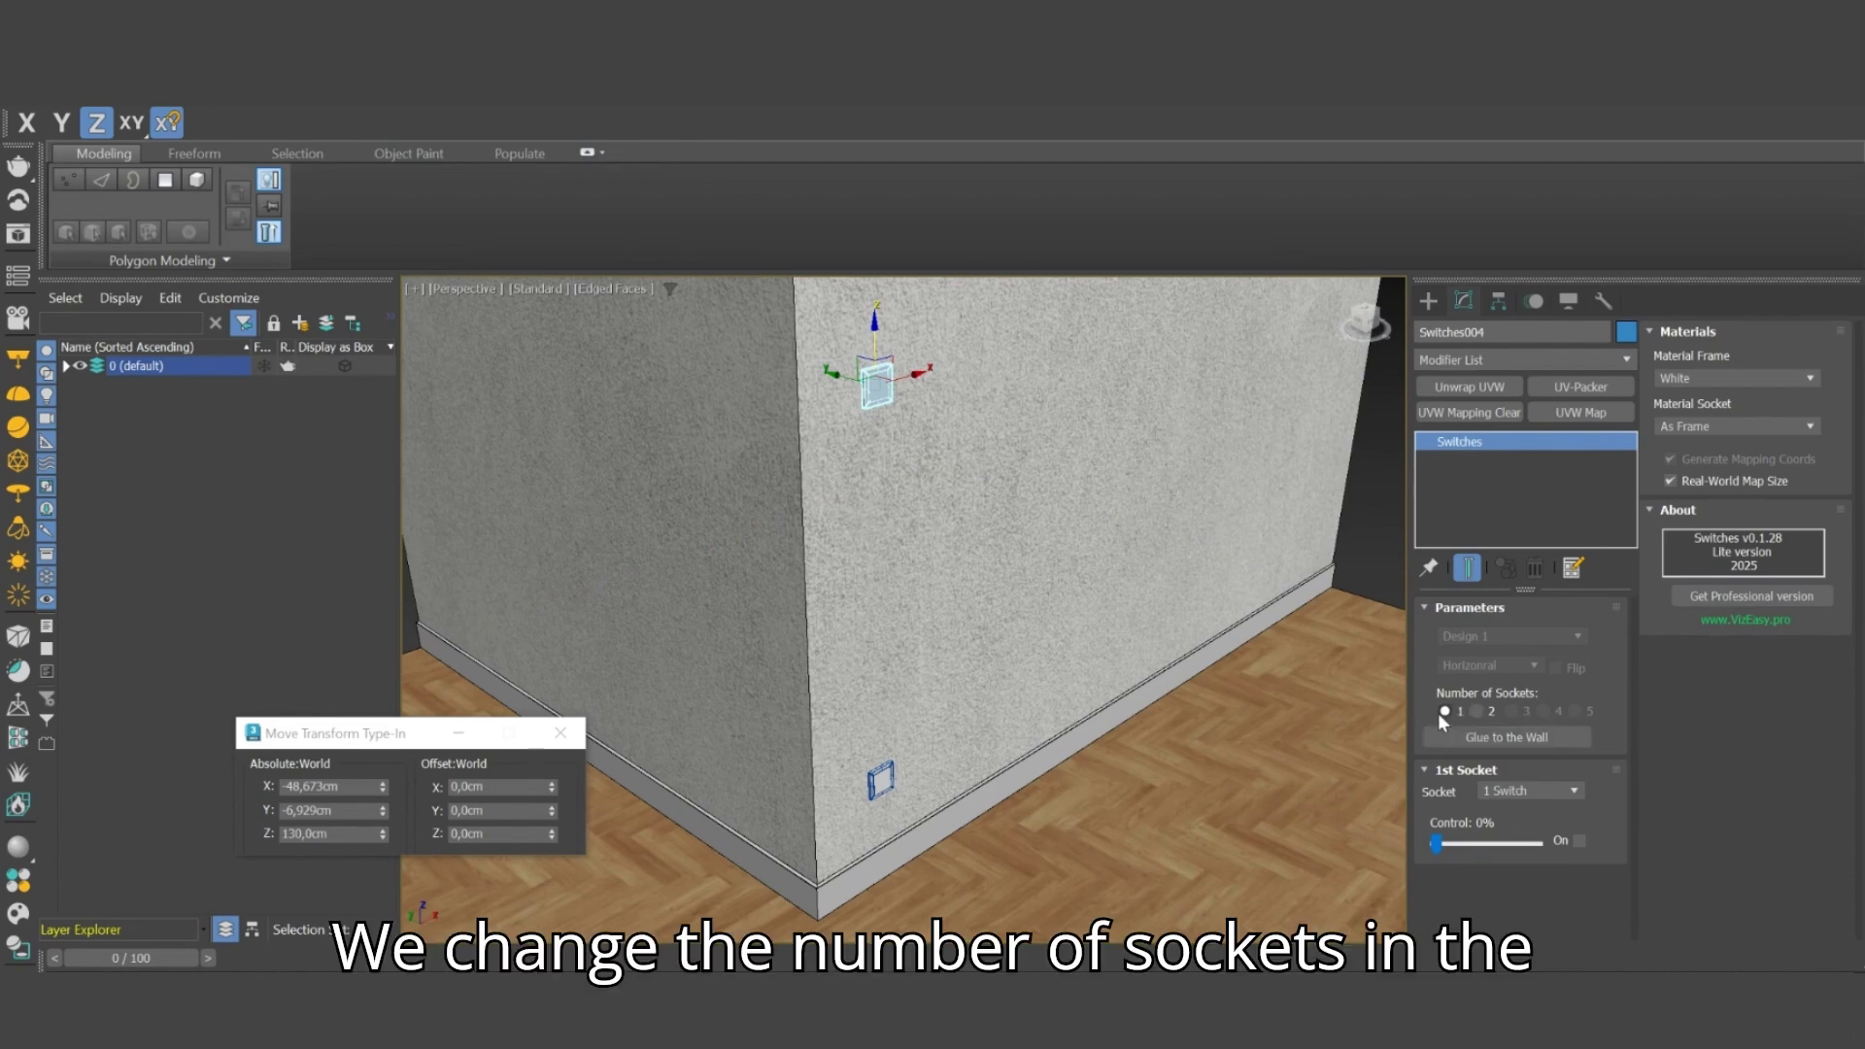
left_click(1478, 712)
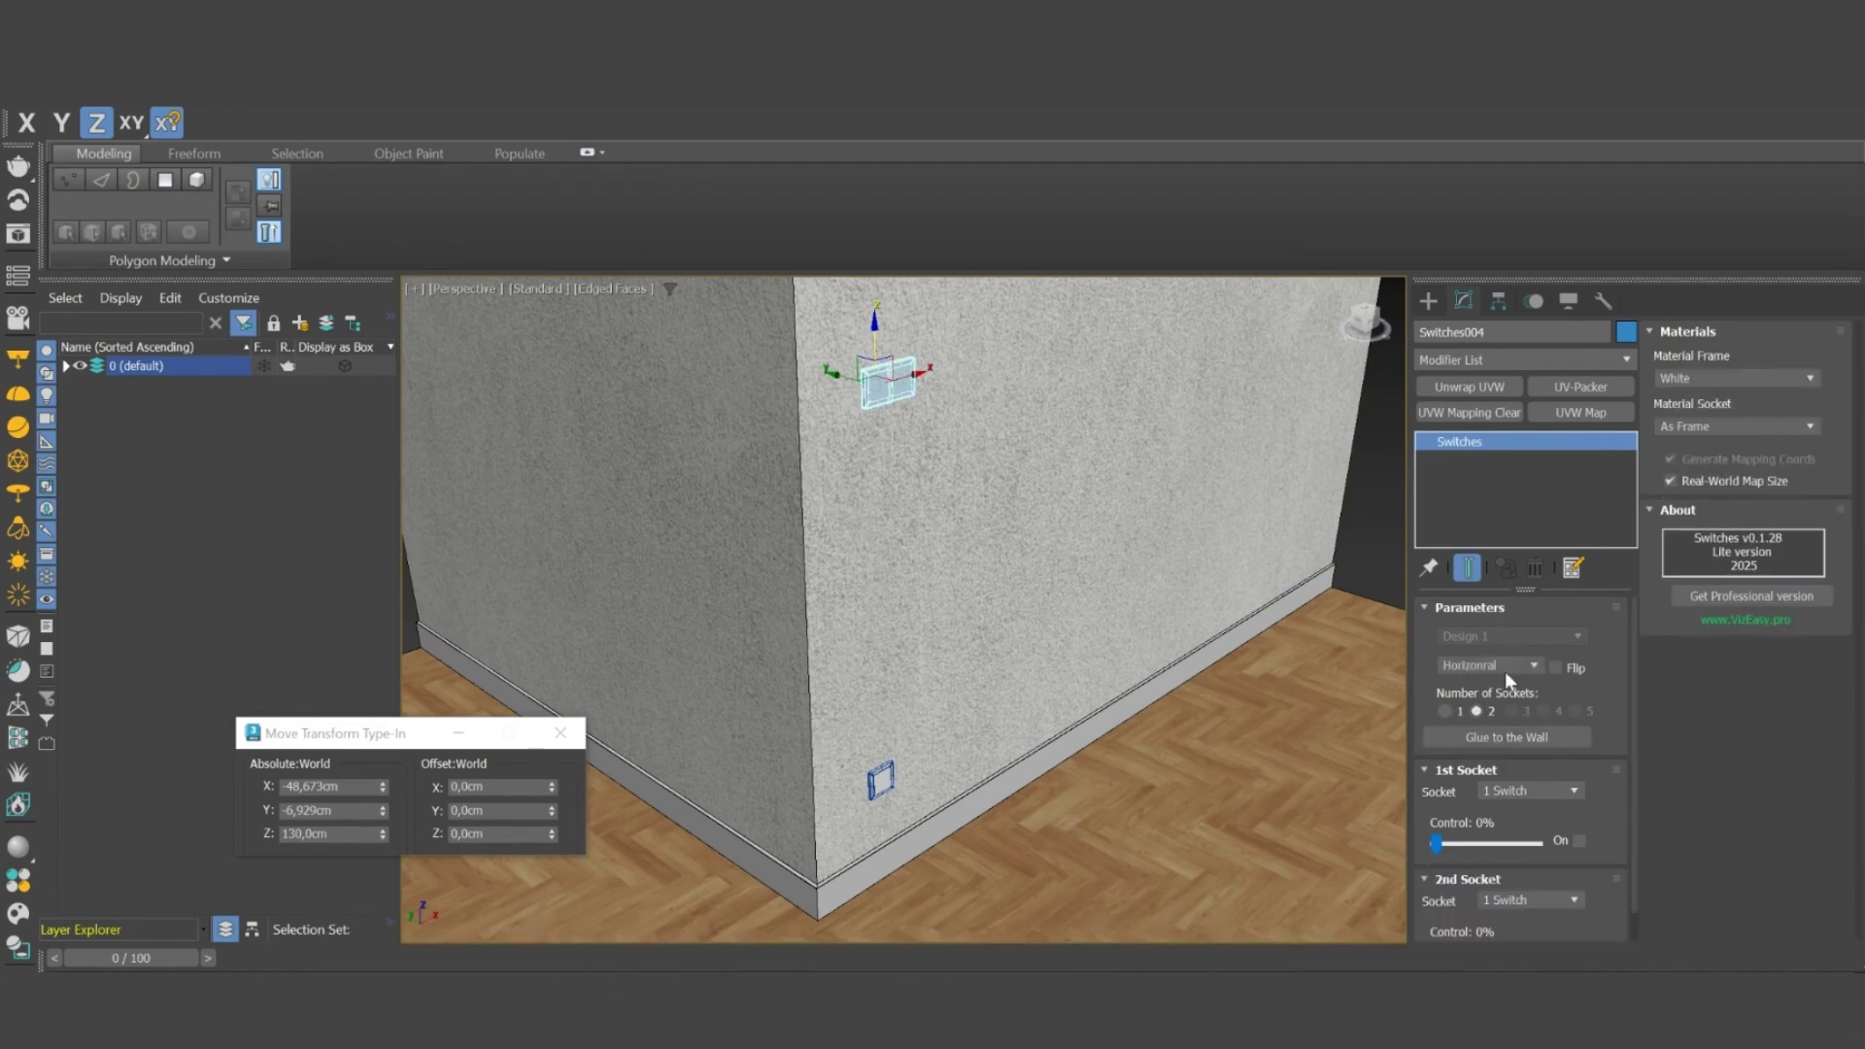
left_click(1506, 670)
left_click(1494, 684)
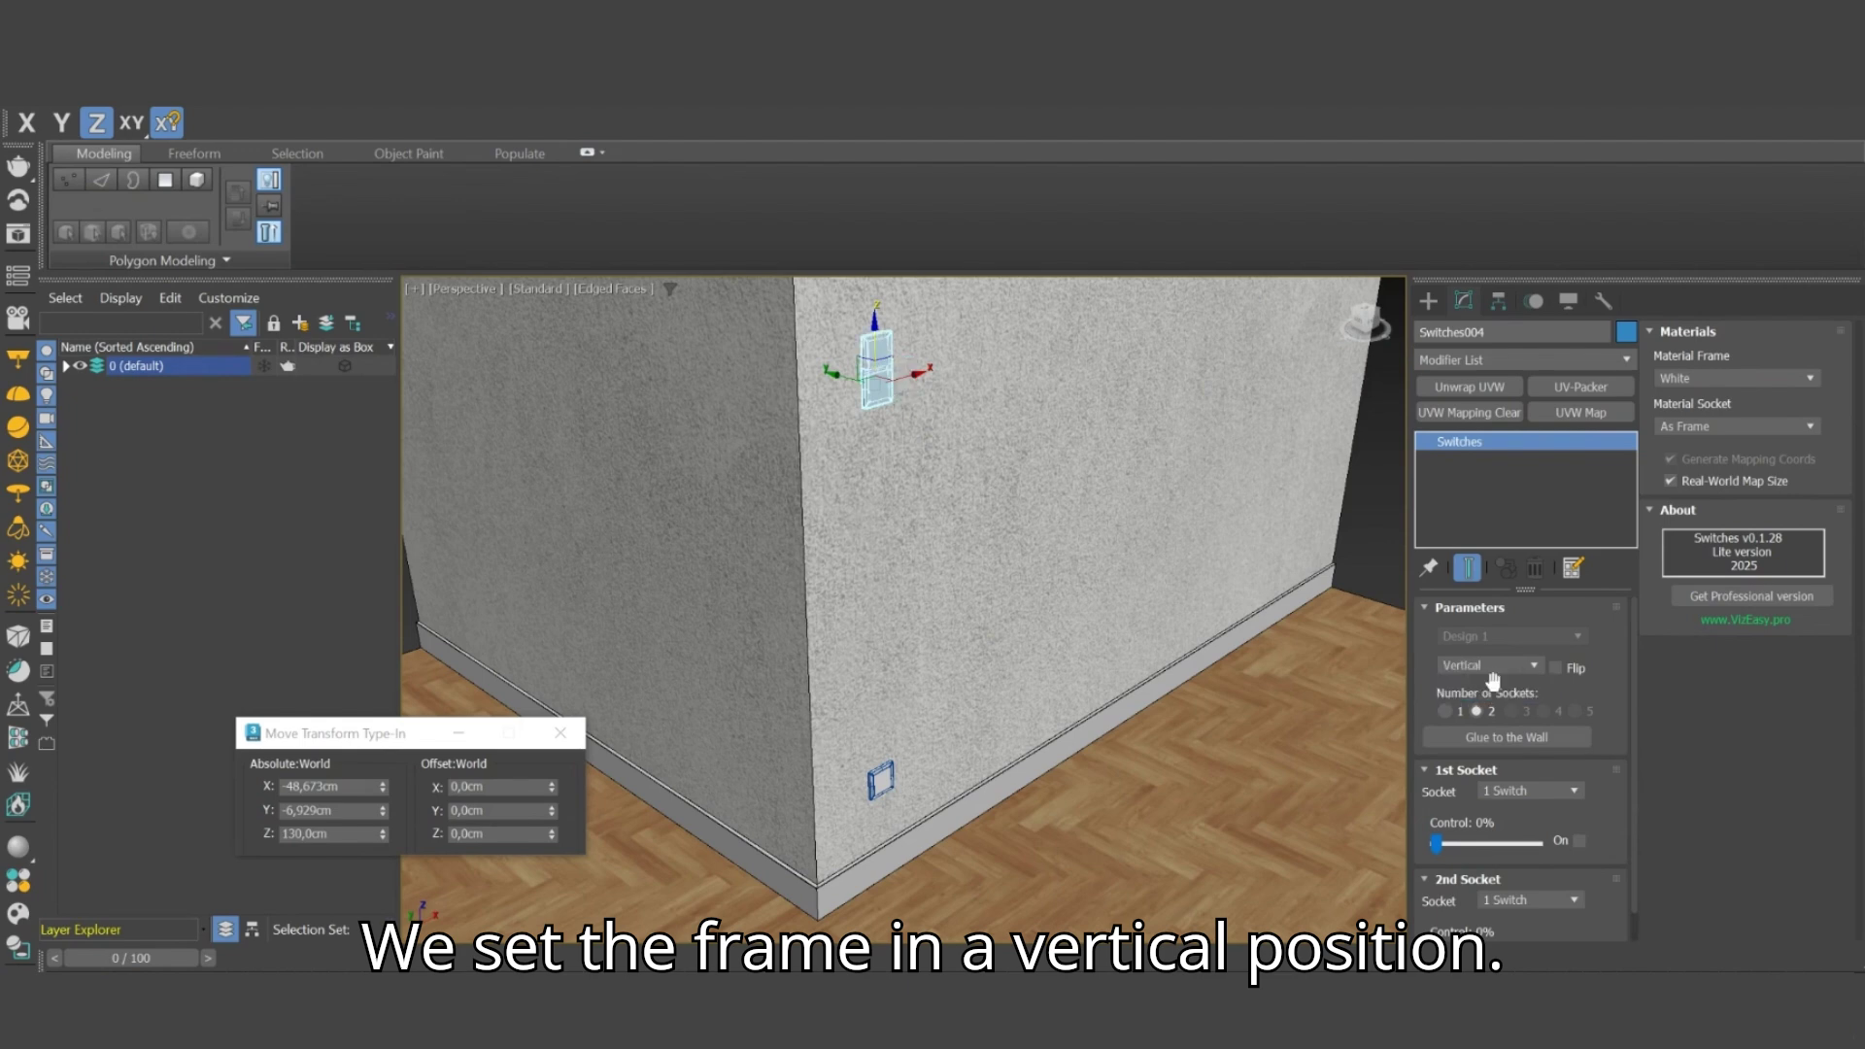
left_click(1555, 669)
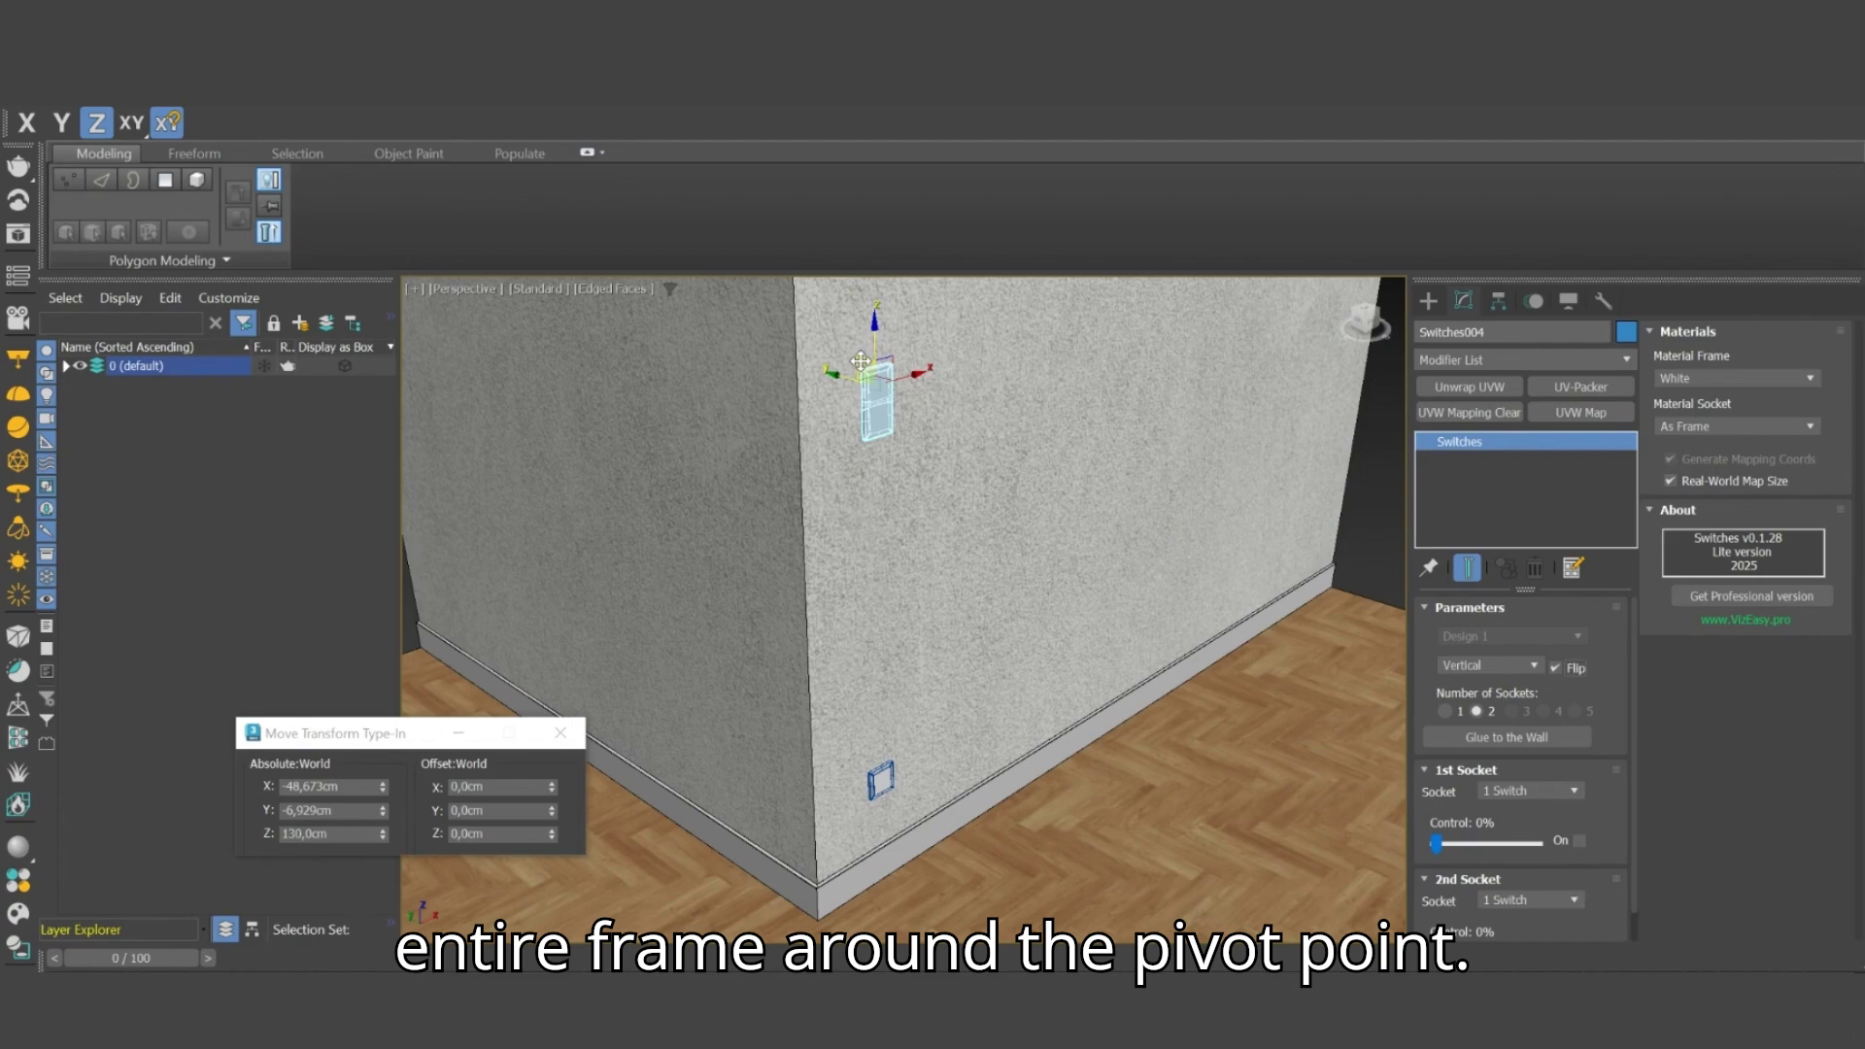
Step: Change the 1st socket of the upper frame to the 2 Switches type
scroll(861, 361, "up", 6)
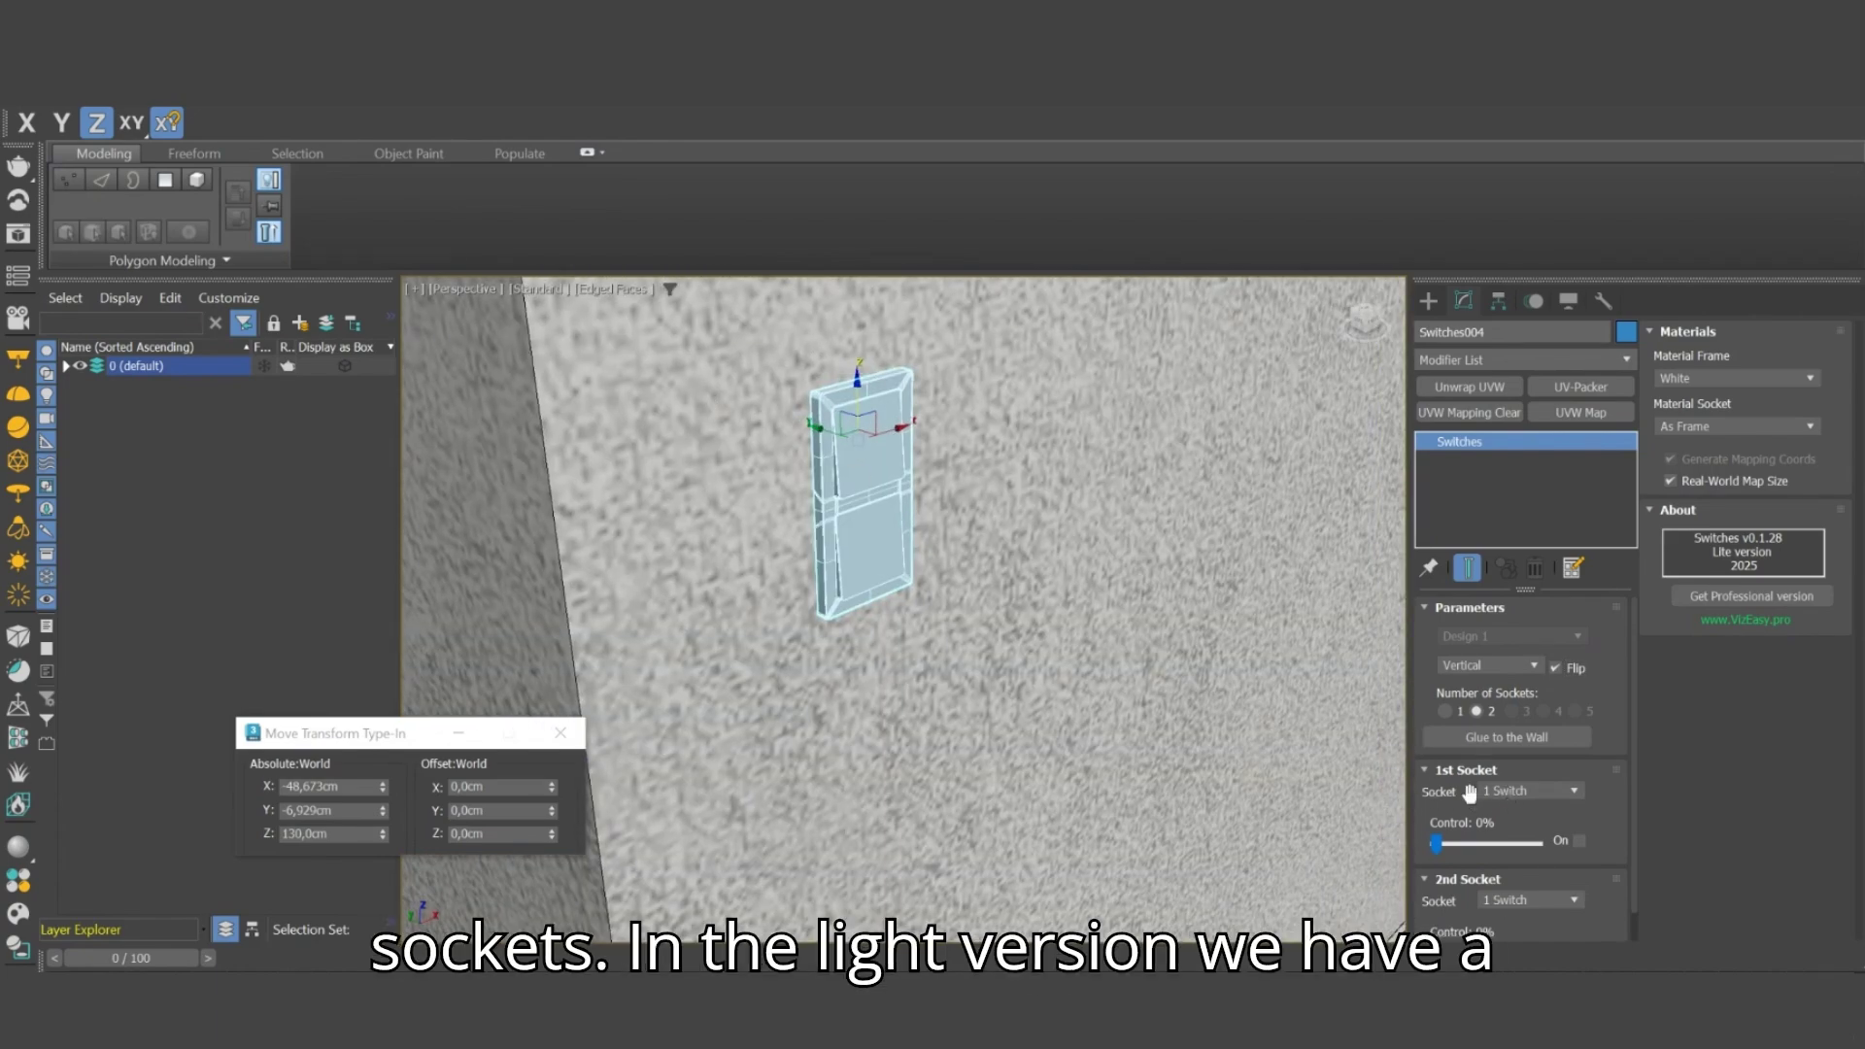
left_click(1520, 790)
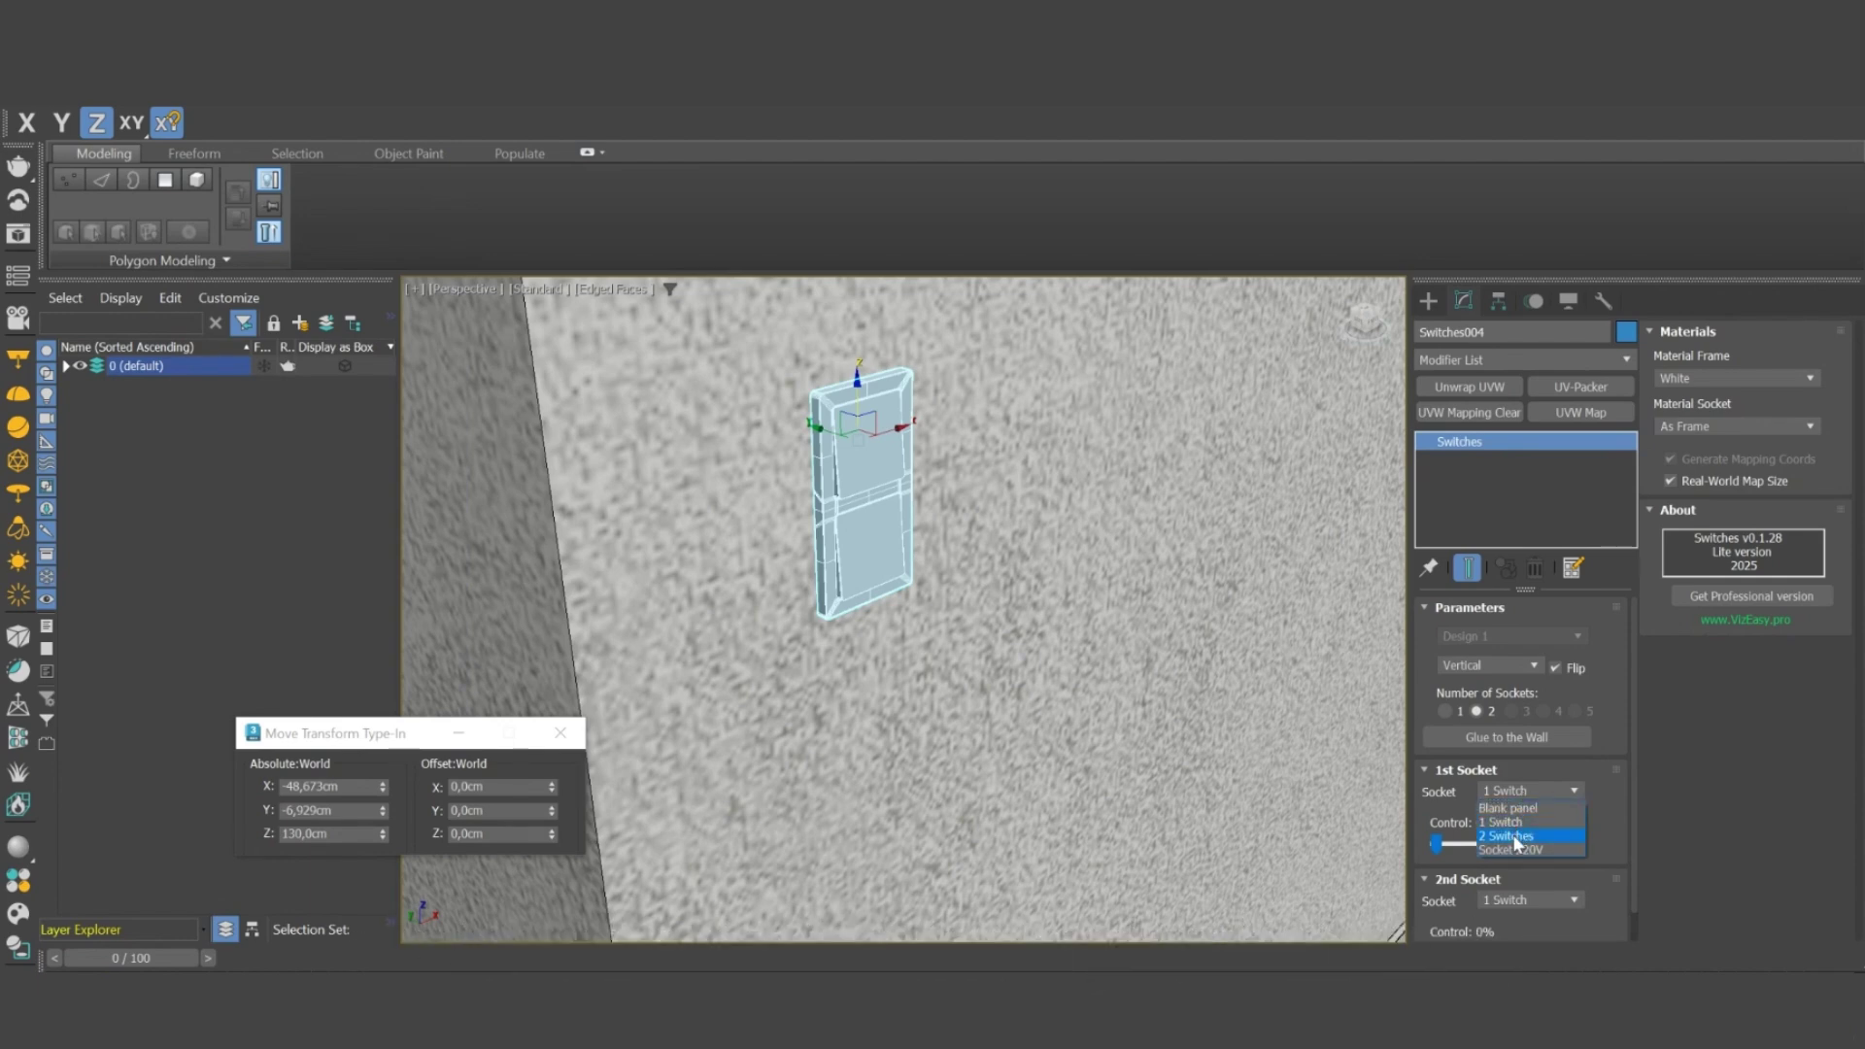
left_click(1518, 837)
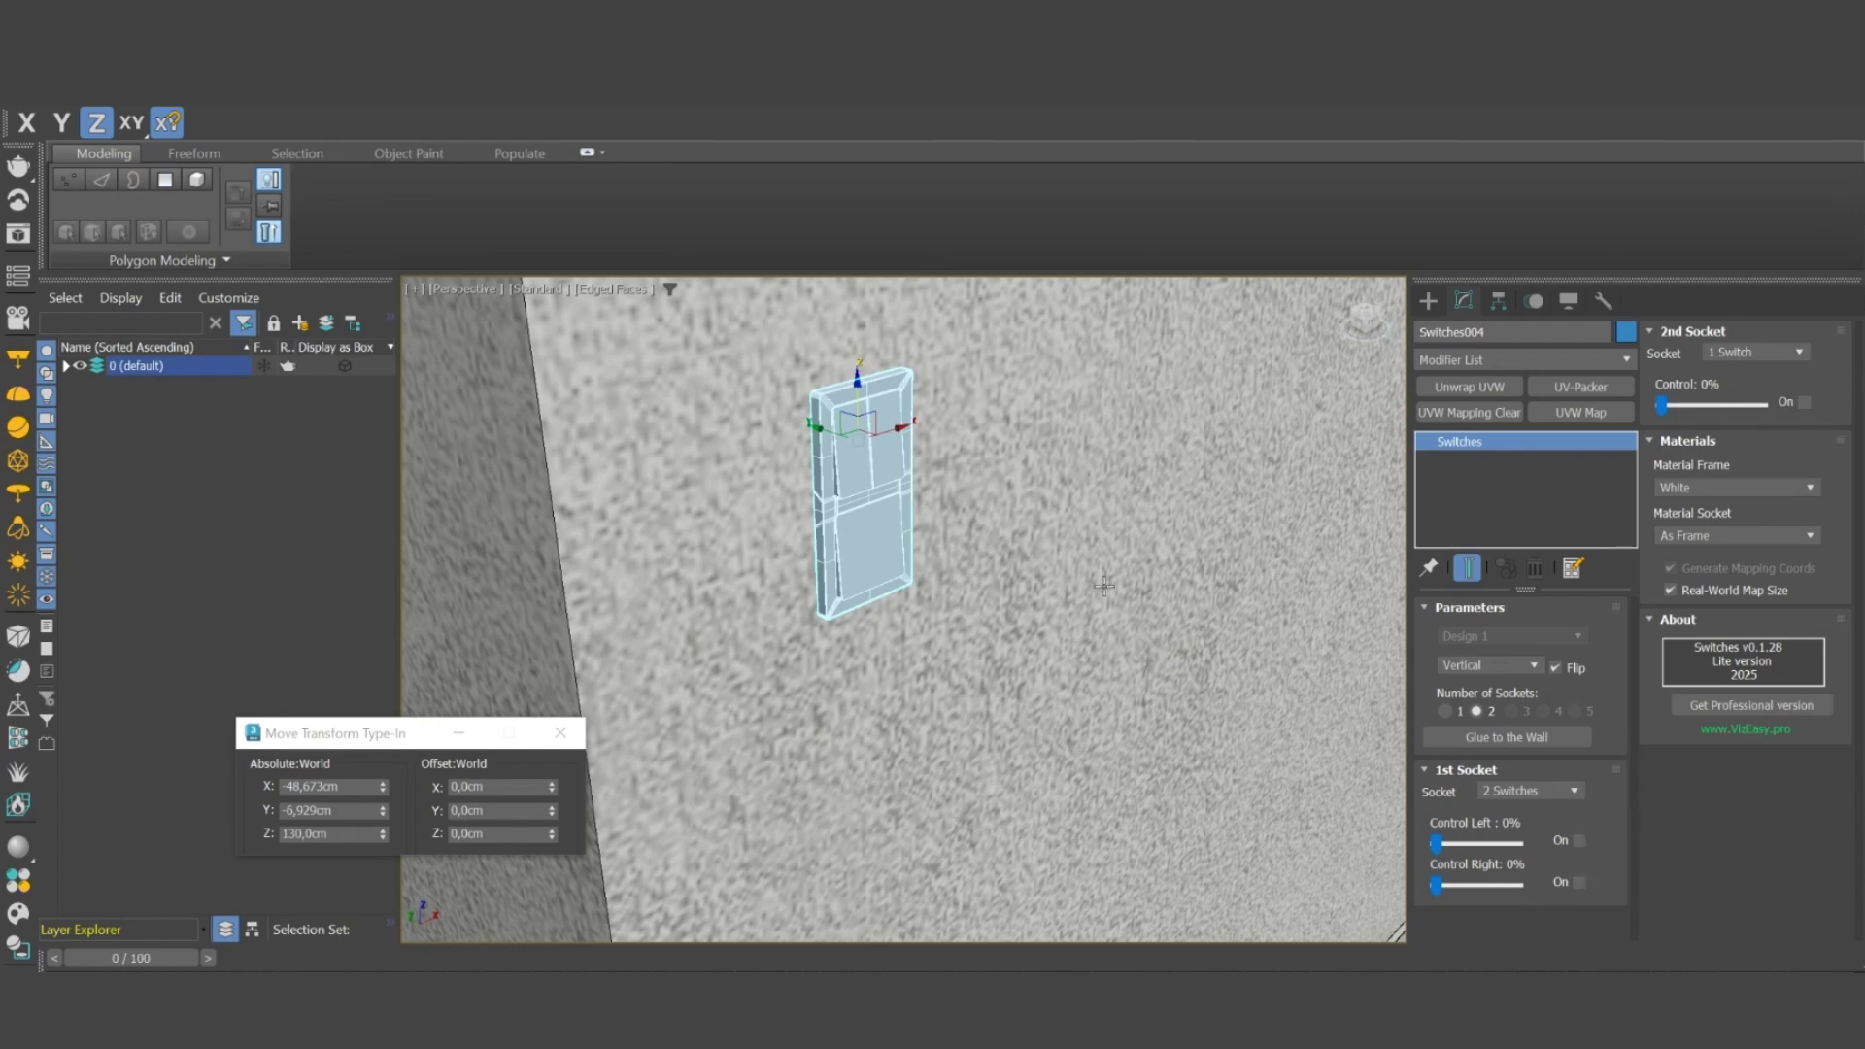
Step: Turn on the left switch of the upper frame's 1st socket at 100% and turn on its 2nd socket's switch
scroll(898, 401, "up", 1)
scroll(855, 403, "down", 2)
scroll(903, 452, "up", 2)
scroll(909, 451, "down", 2)
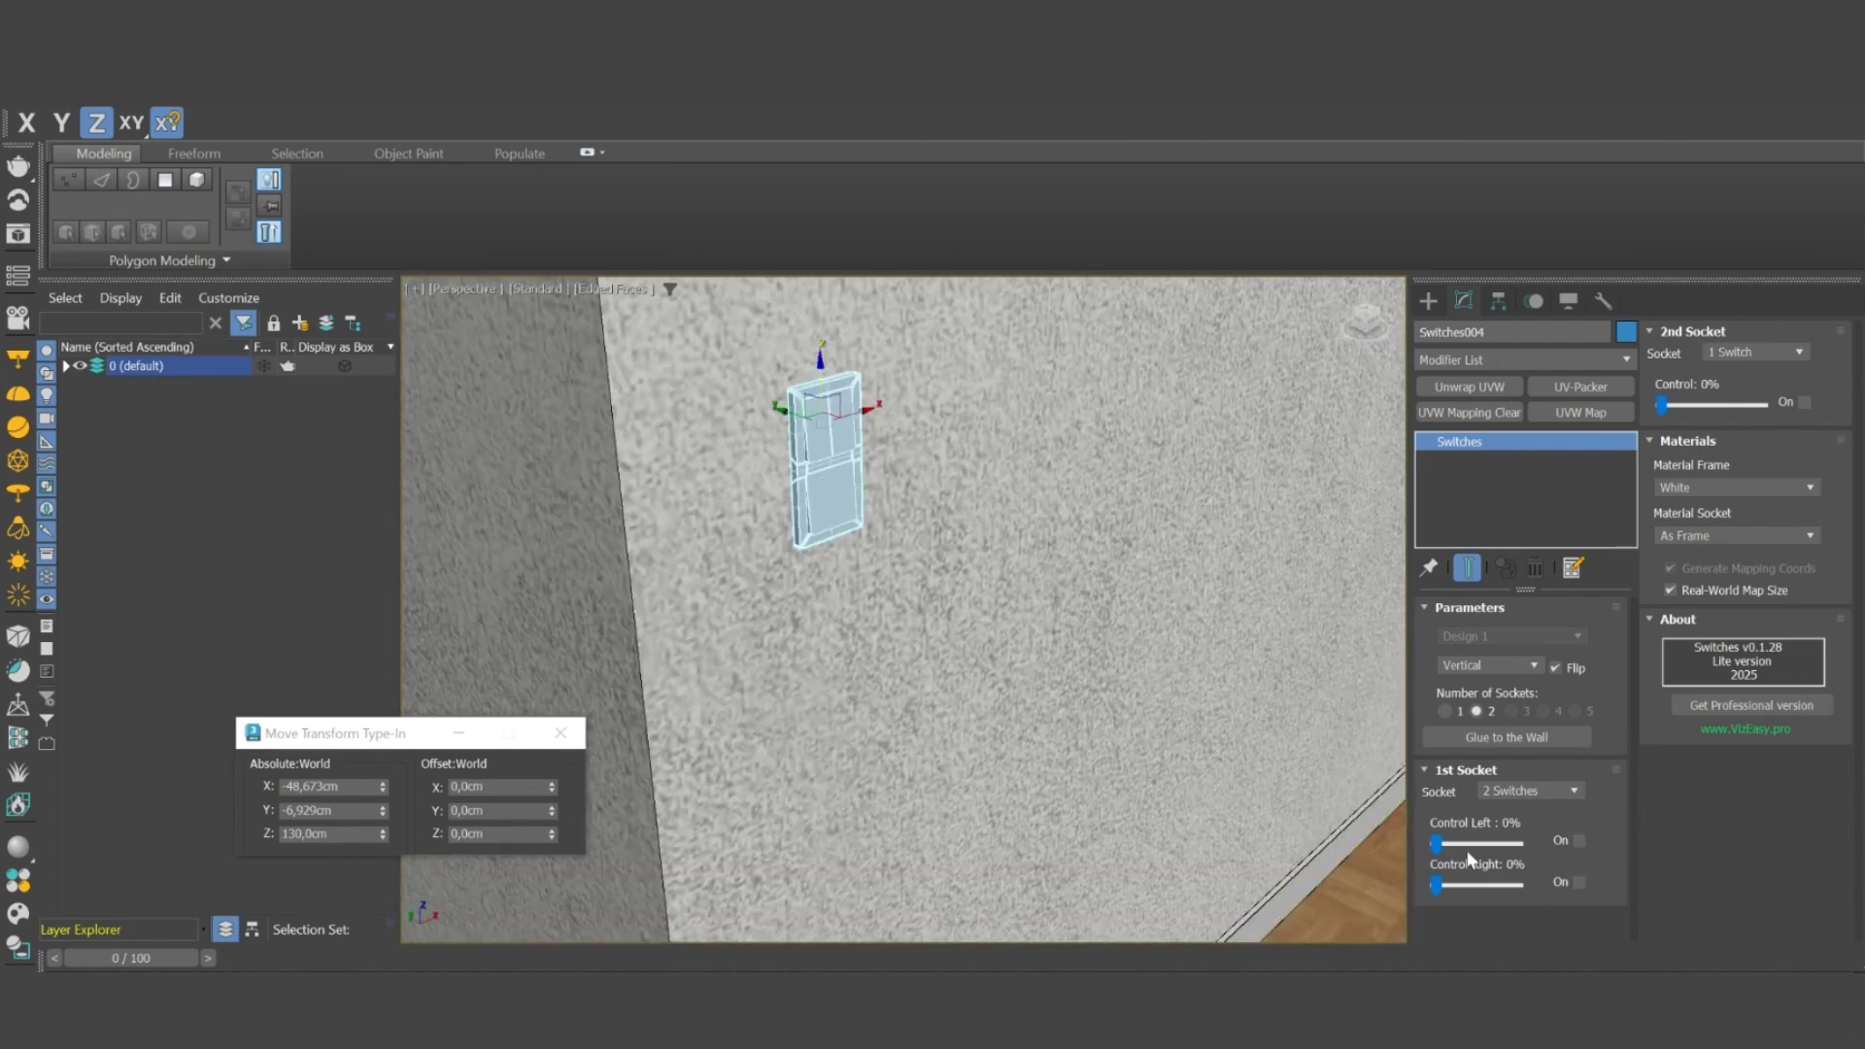
left_click_drag(1437, 842, 1652, 834)
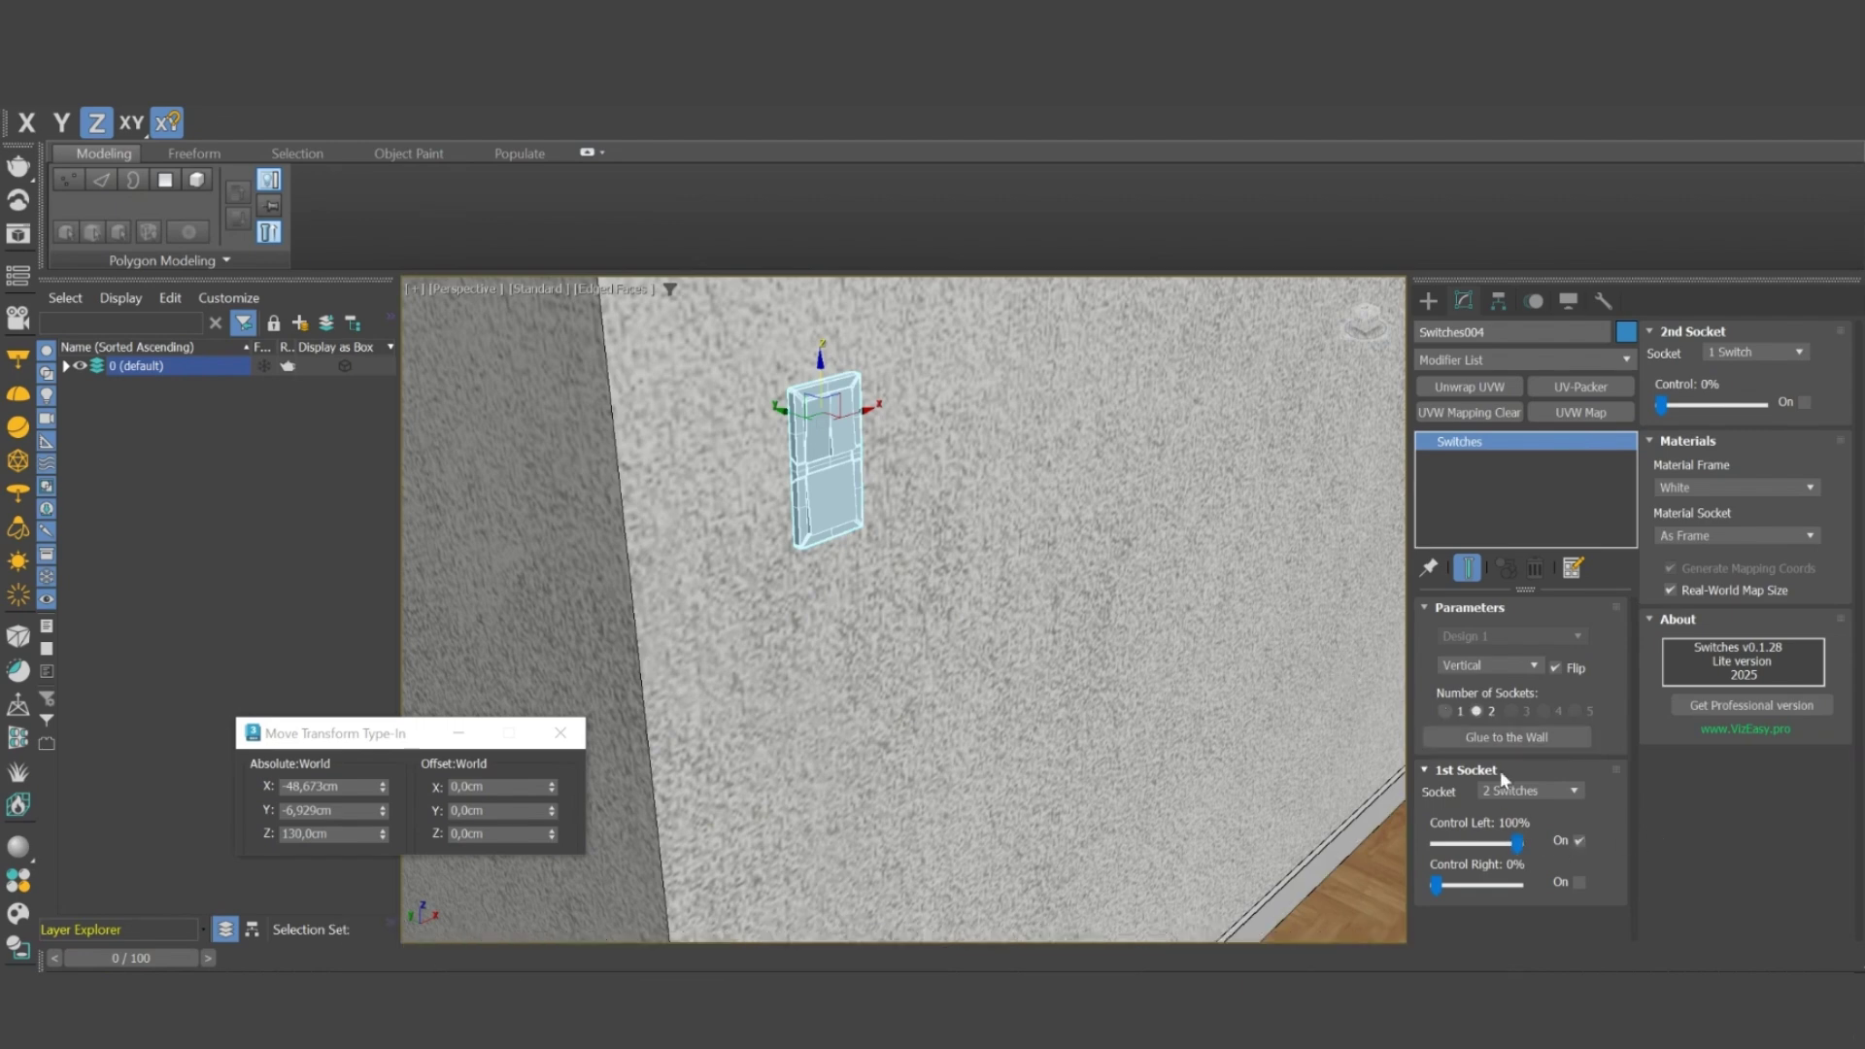
left_click(1804, 401)
scroll(874, 435, "up", 2)
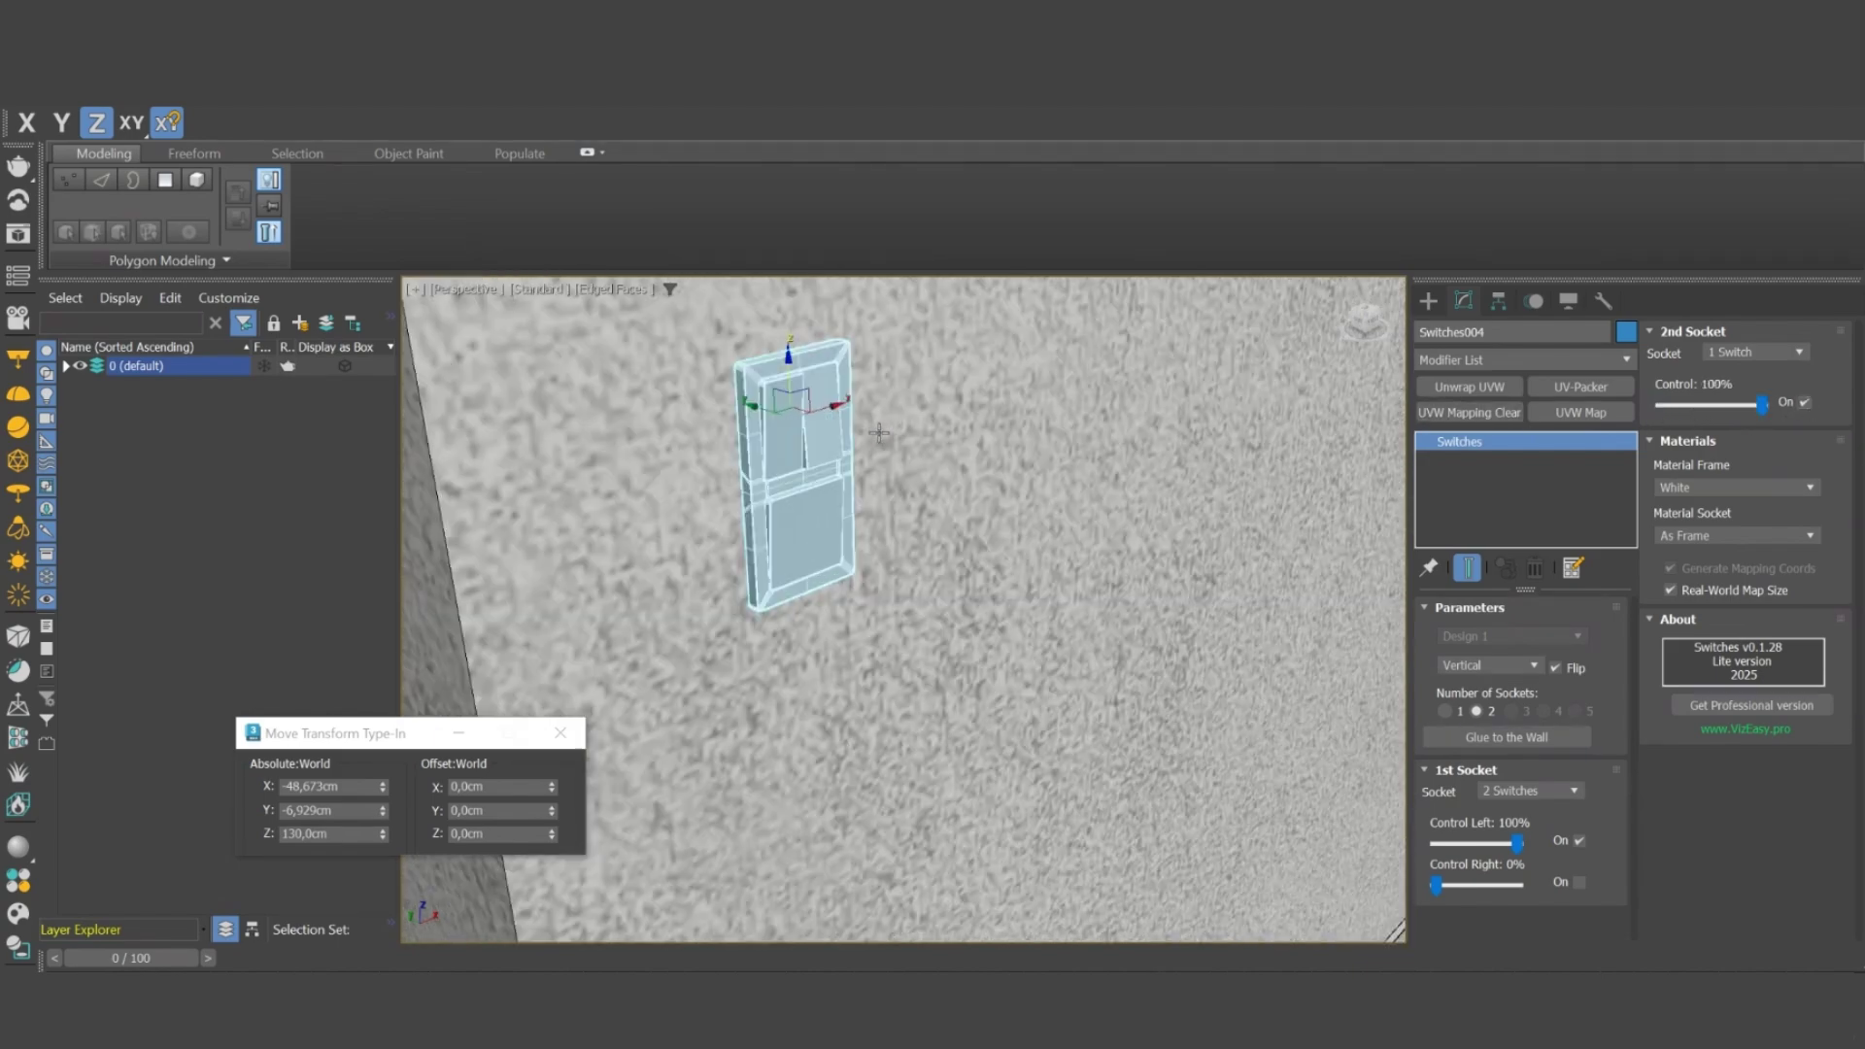
Step: Select the lower switch near the baseboard and set its number of sockets to 2
scroll(874, 435, "down", 5)
scroll(862, 845, "up", 6)
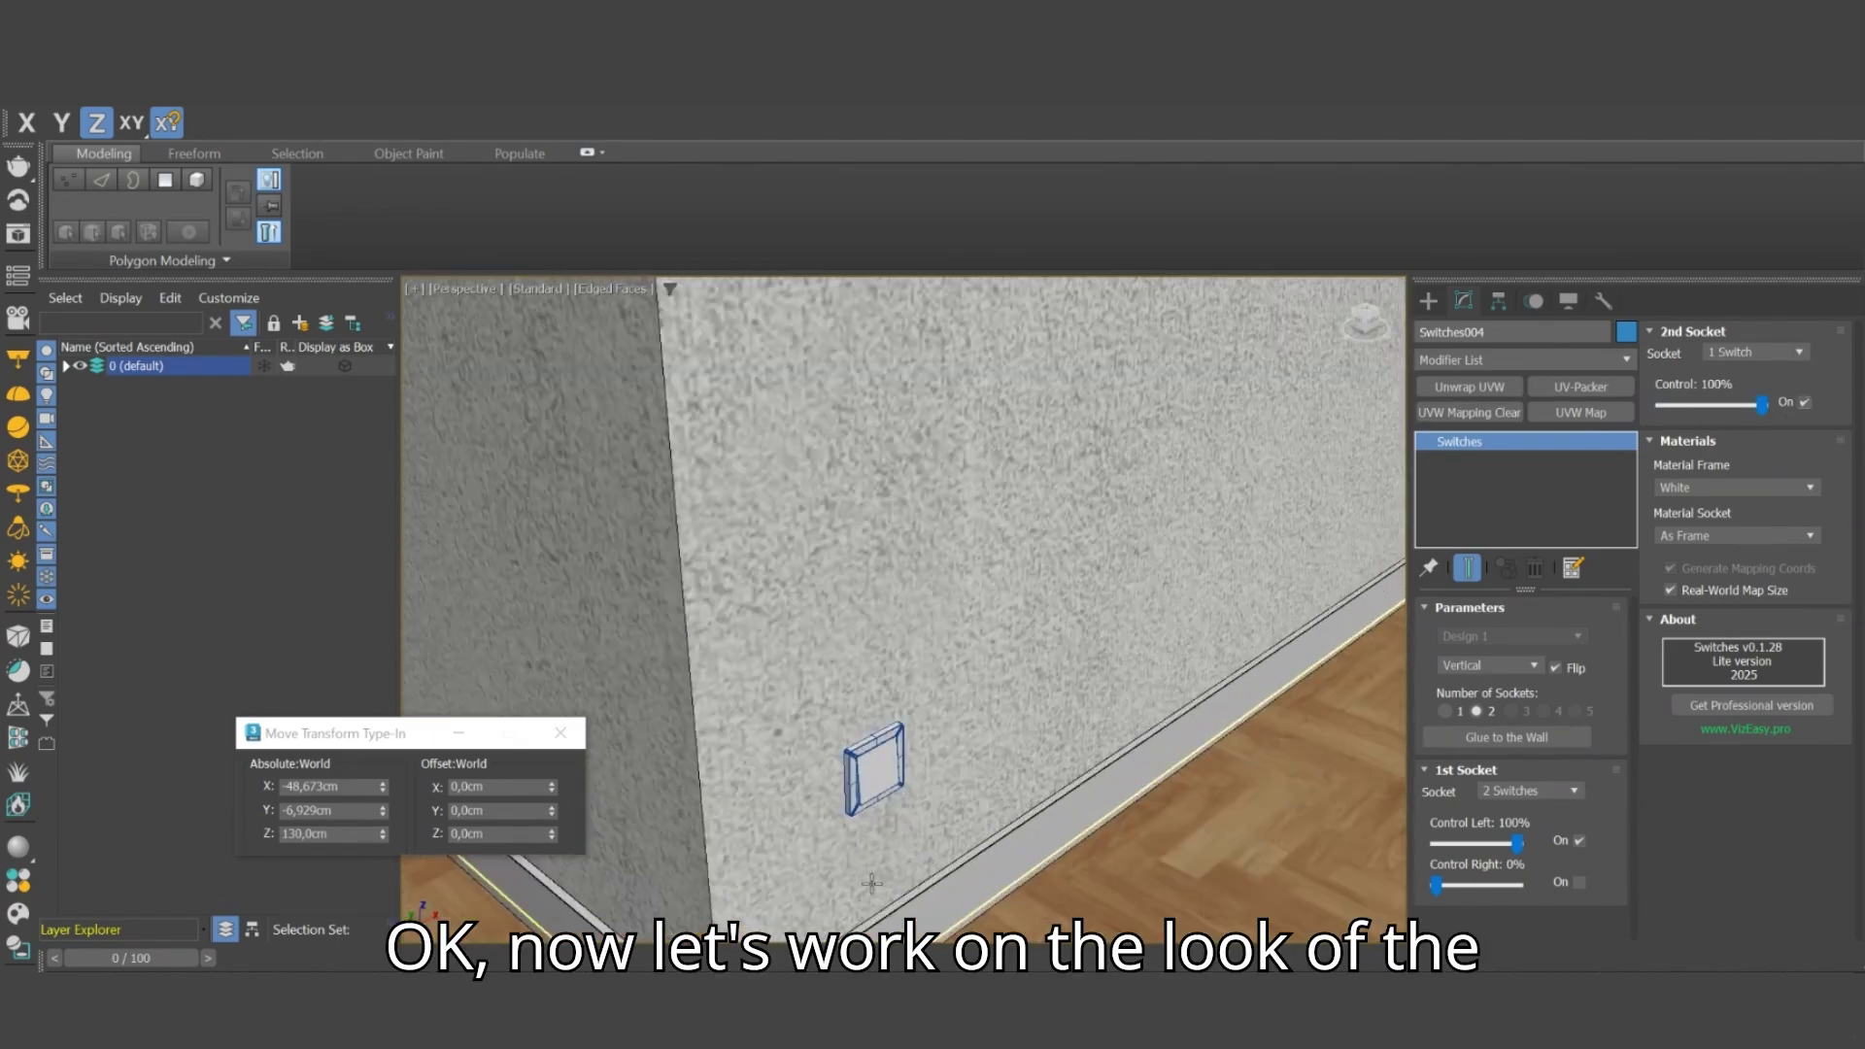
left_click(876, 710)
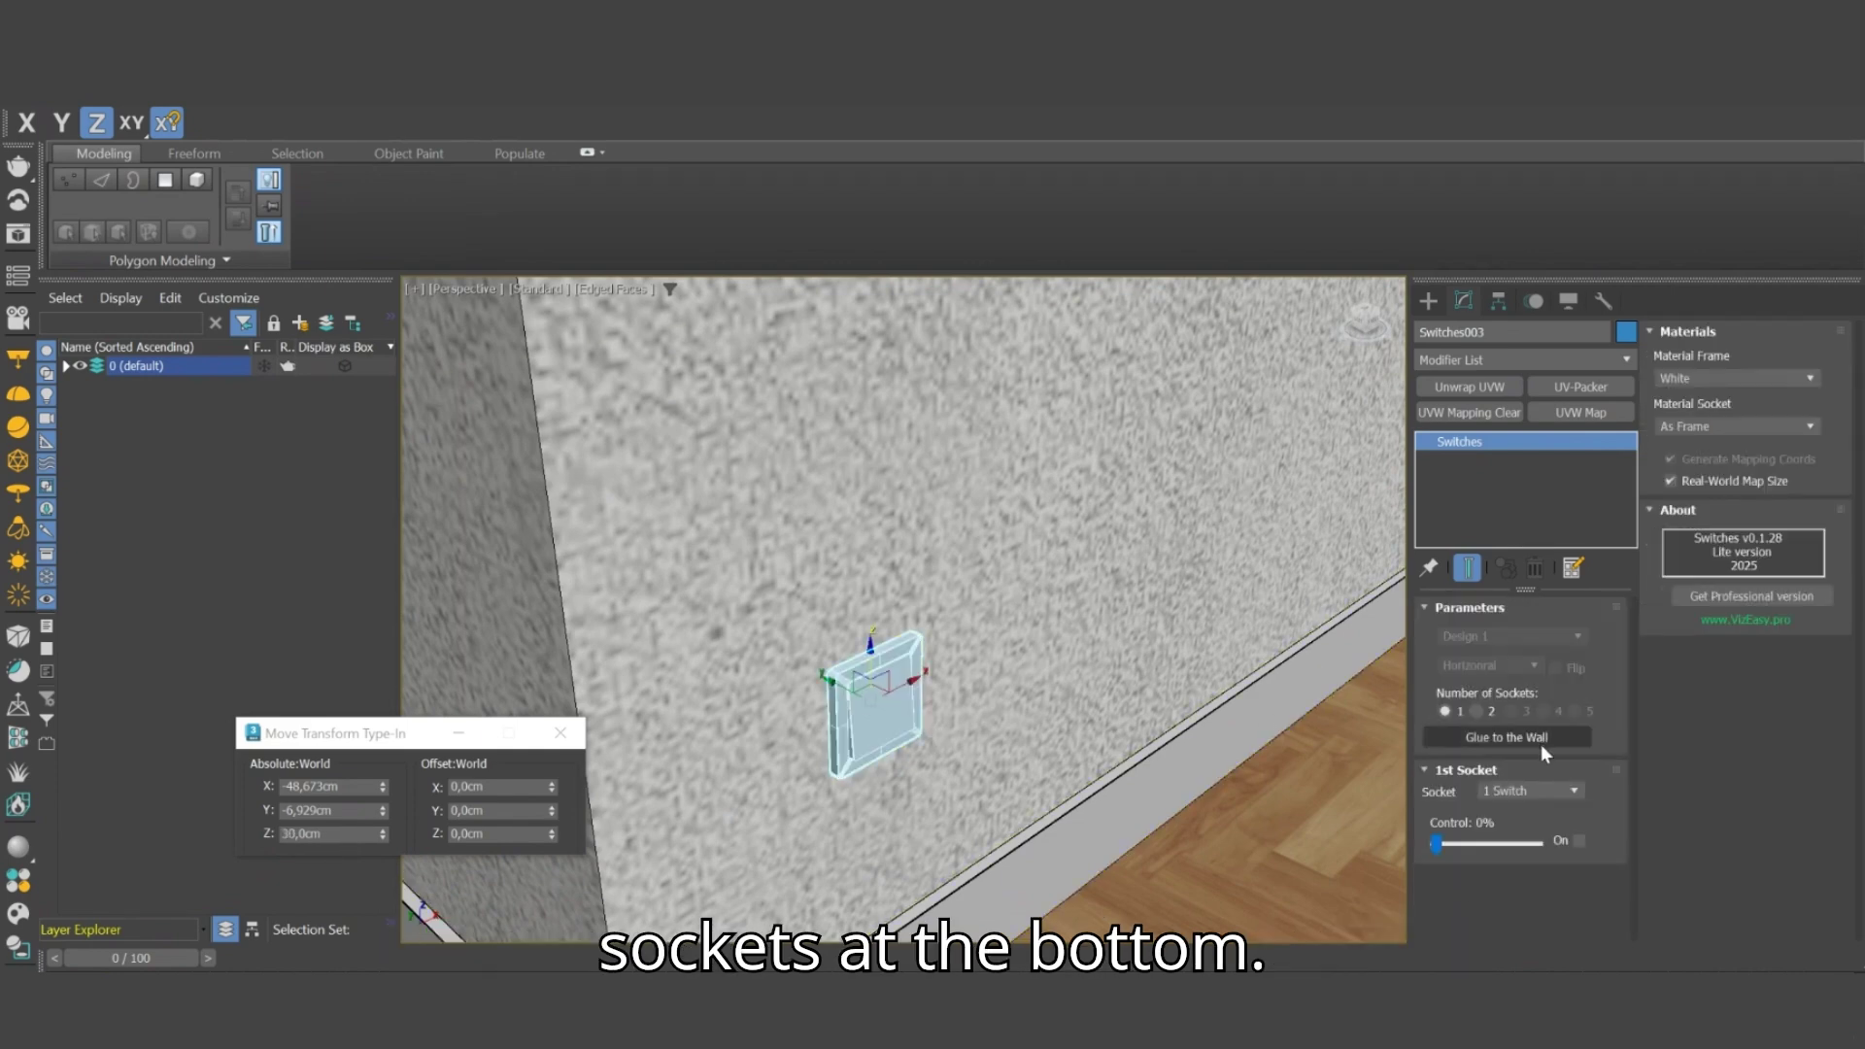
left_click(1478, 711)
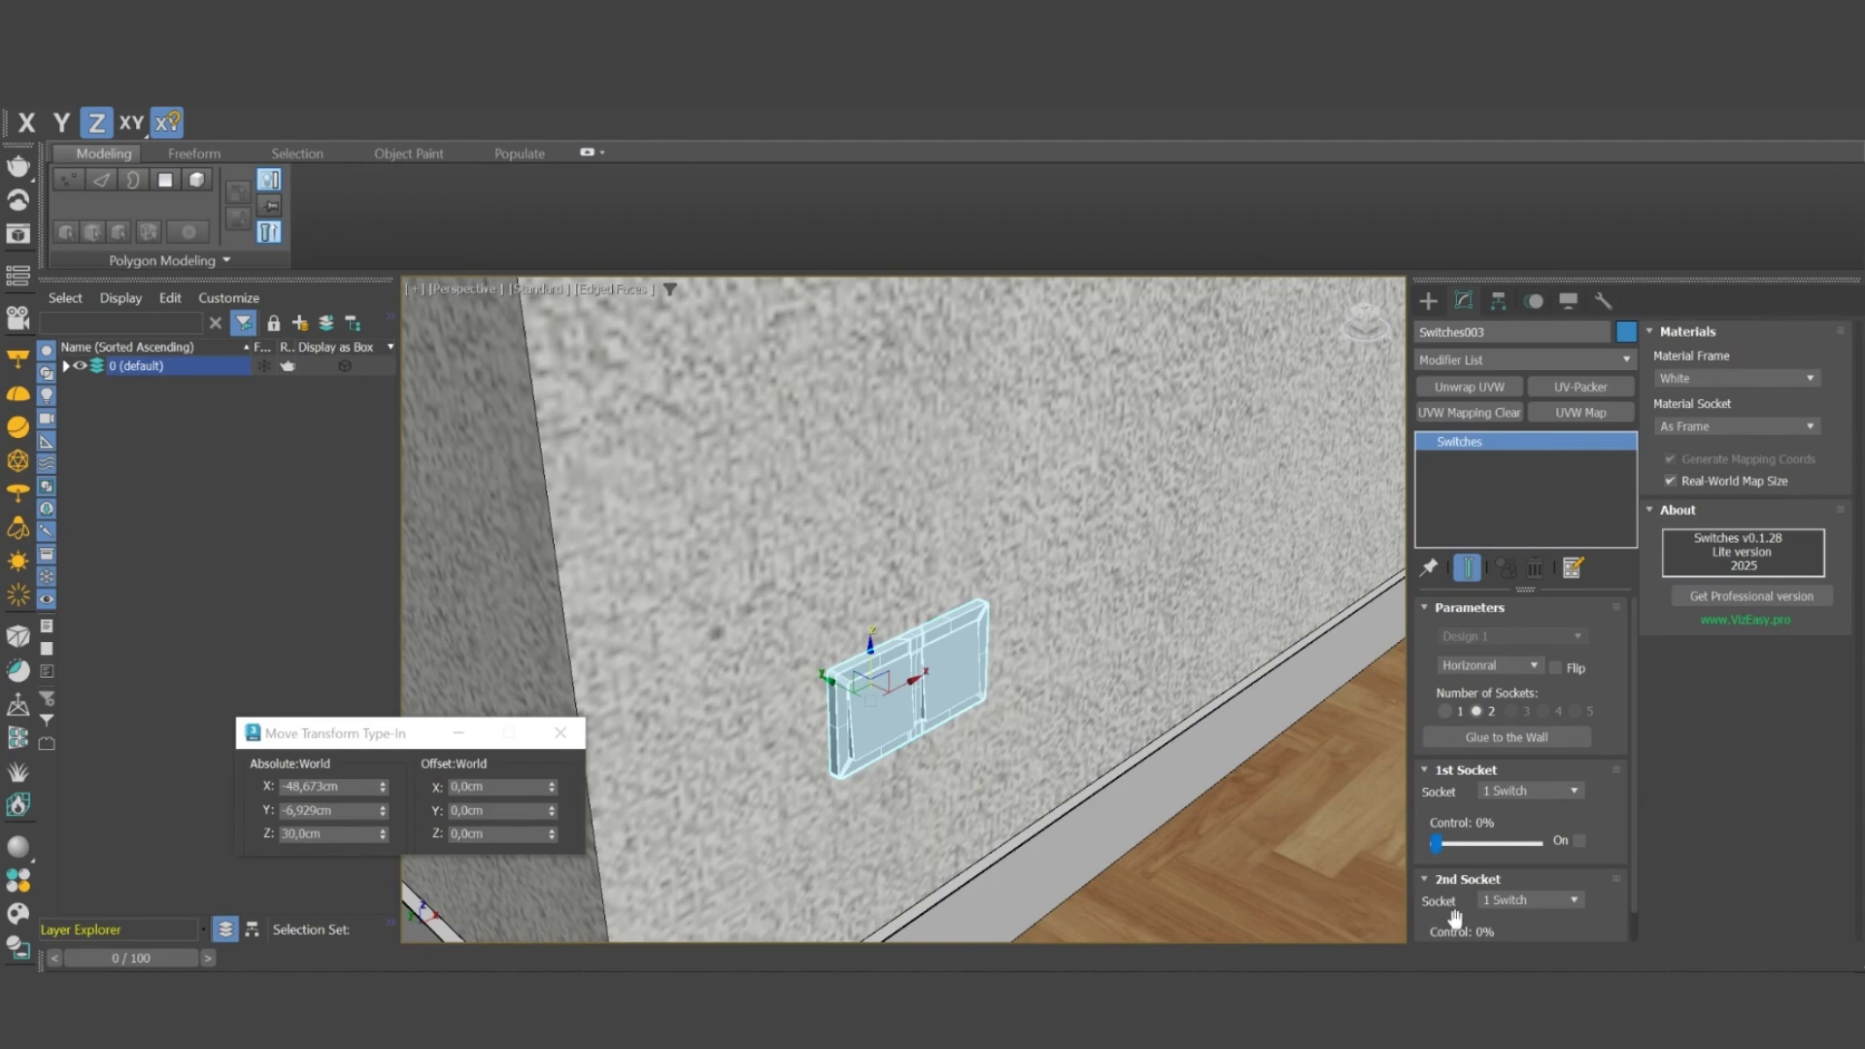
Step: Change both the 1st and 2nd sockets of the lower frame to Socket 220V
scroll(1419, 871, "down", 1)
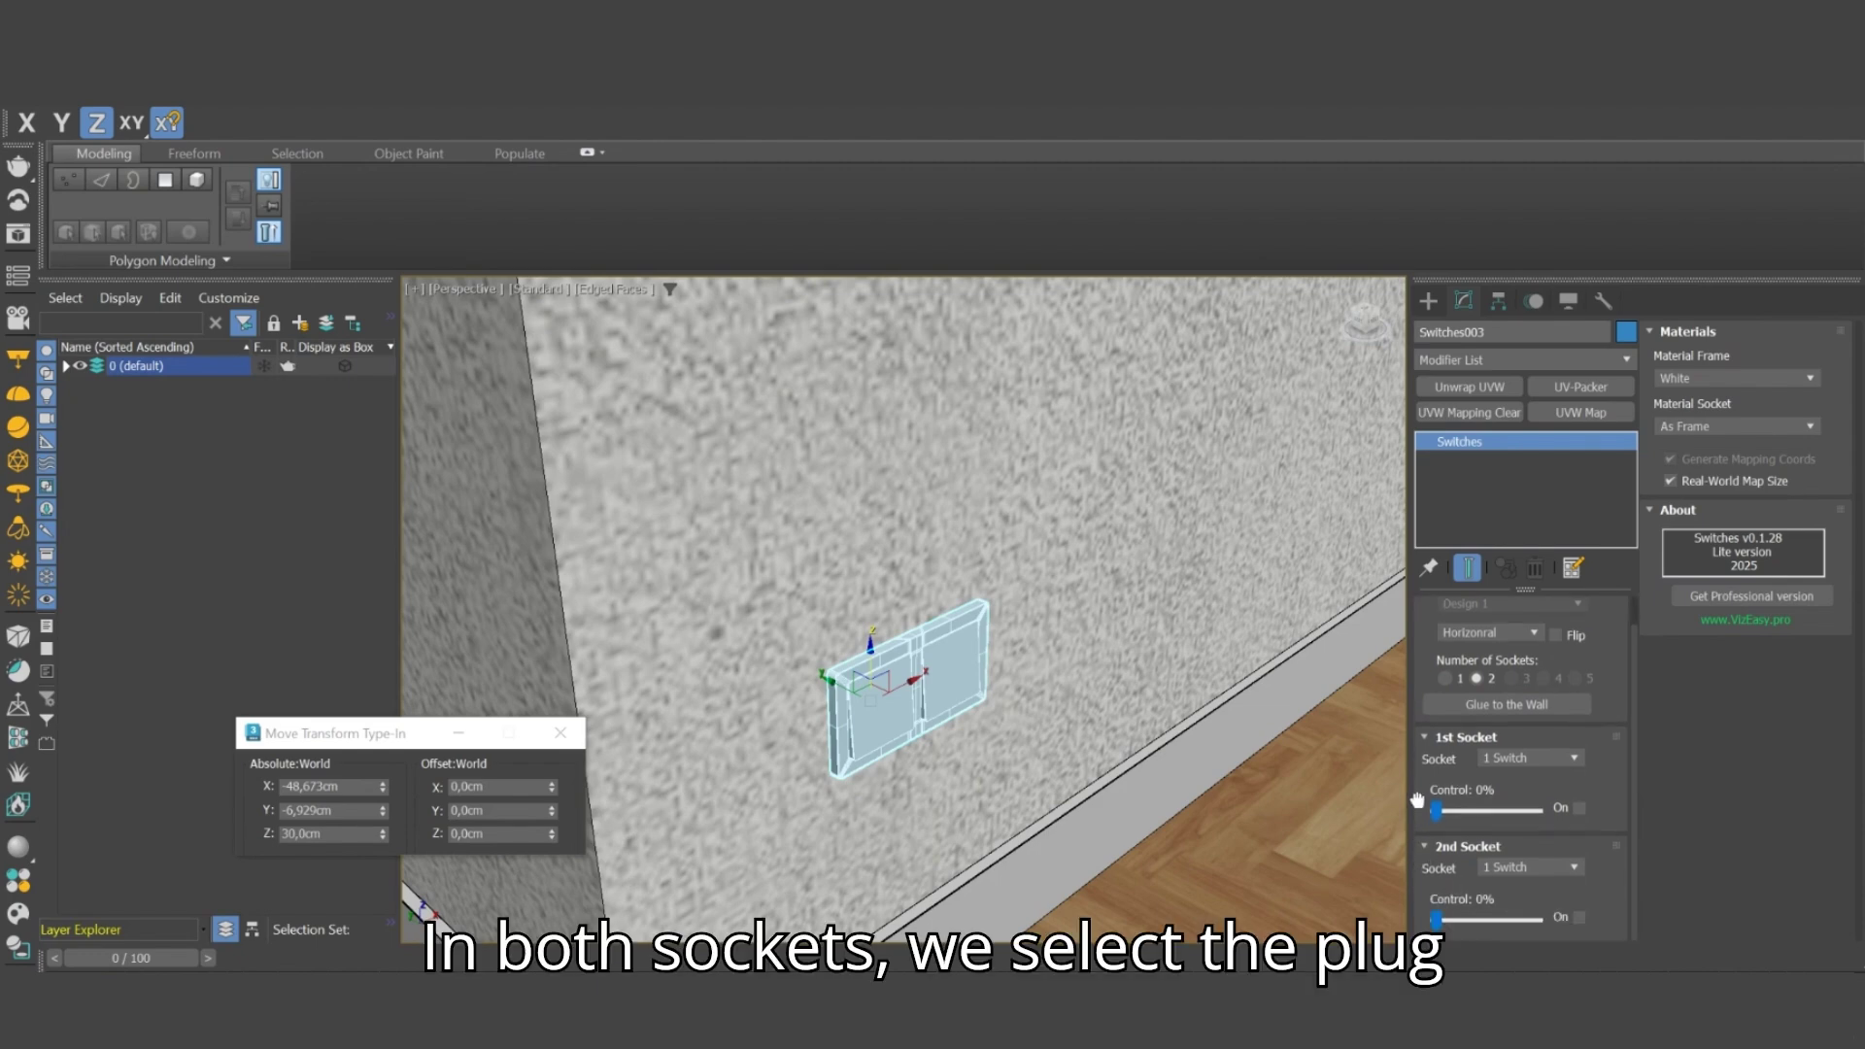
left_click(1529, 865)
left_click(1519, 921)
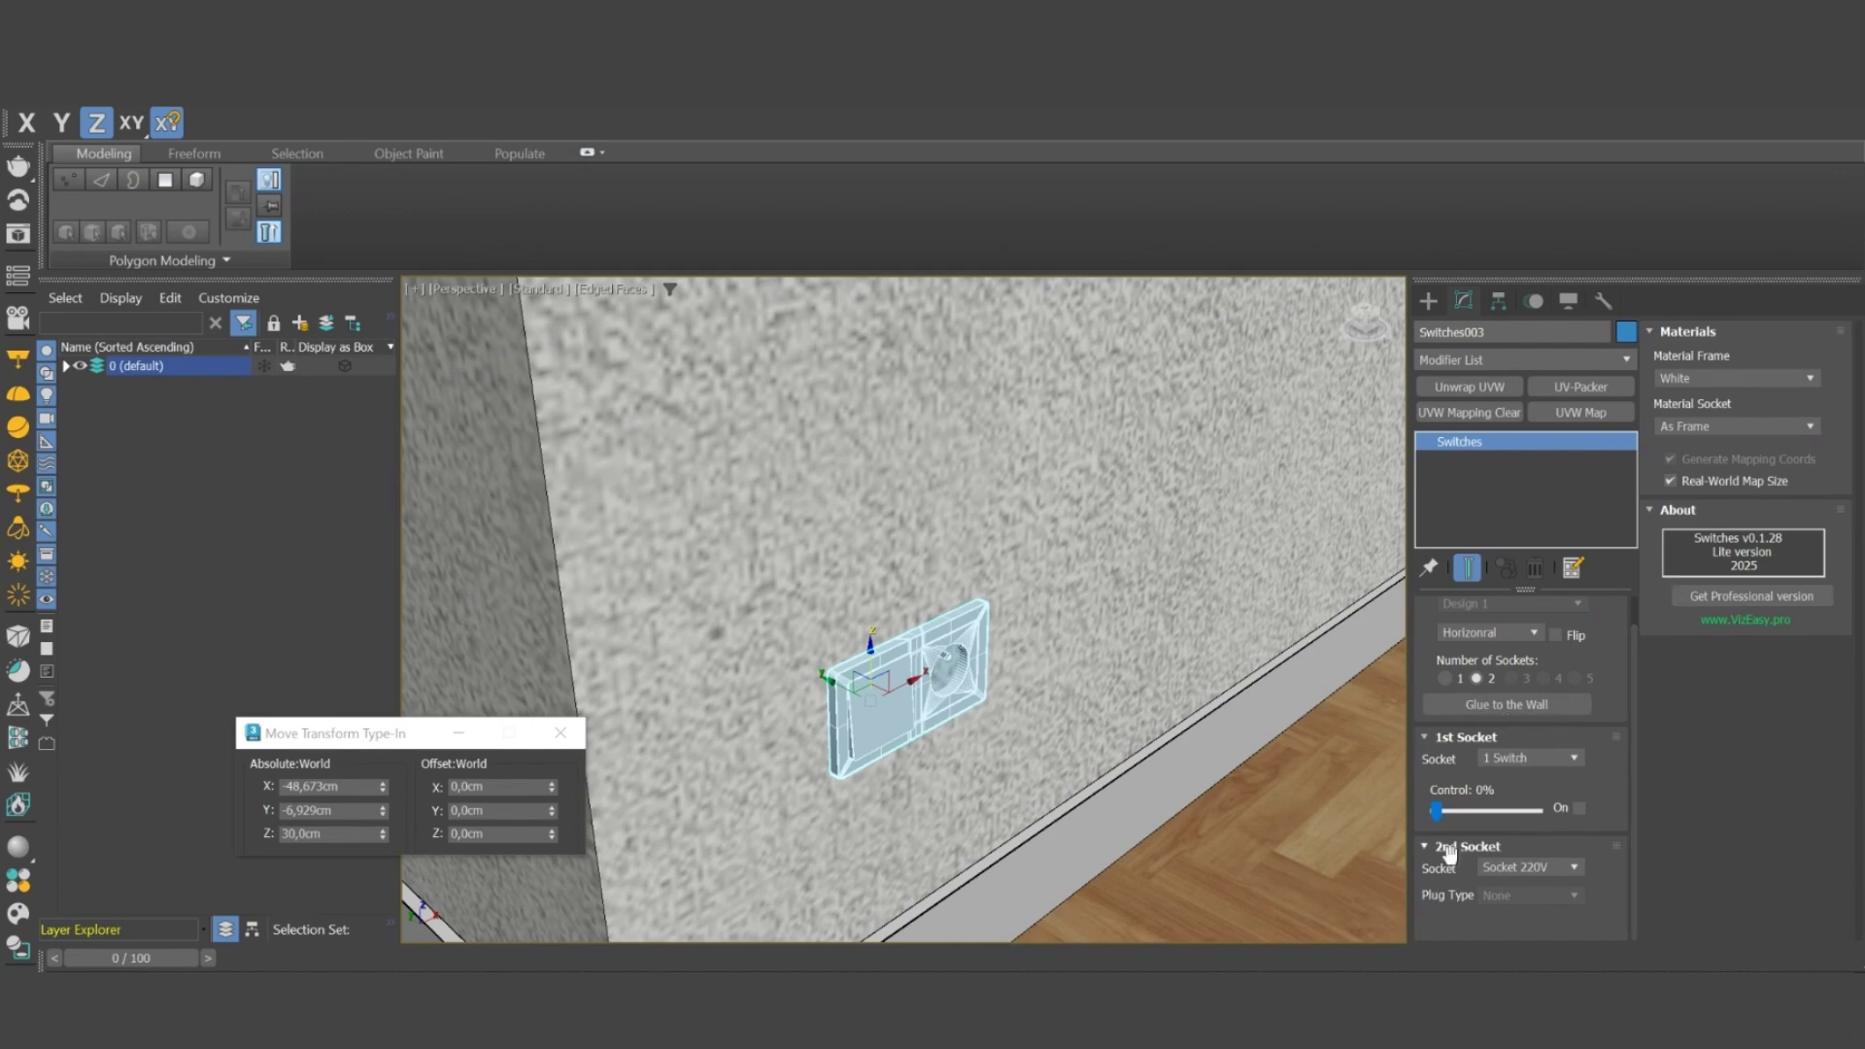
left_click(1526, 758)
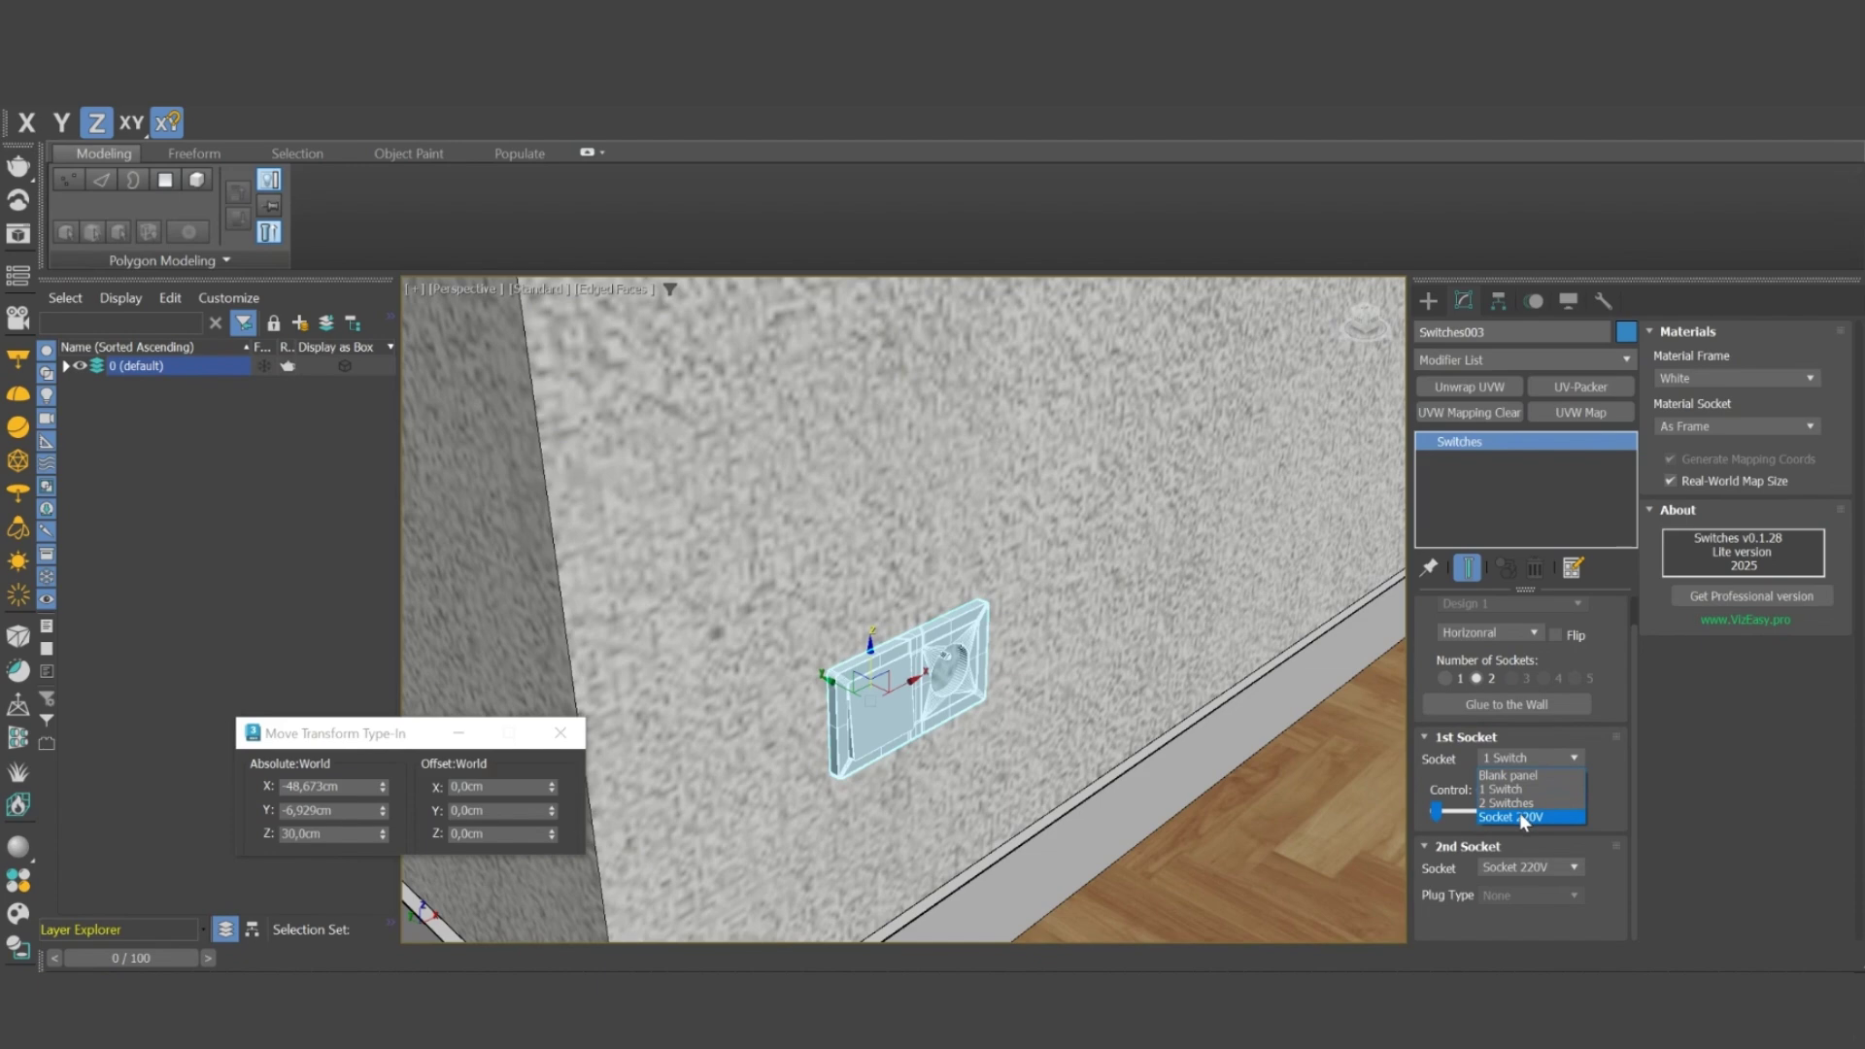
left_click(1519, 816)
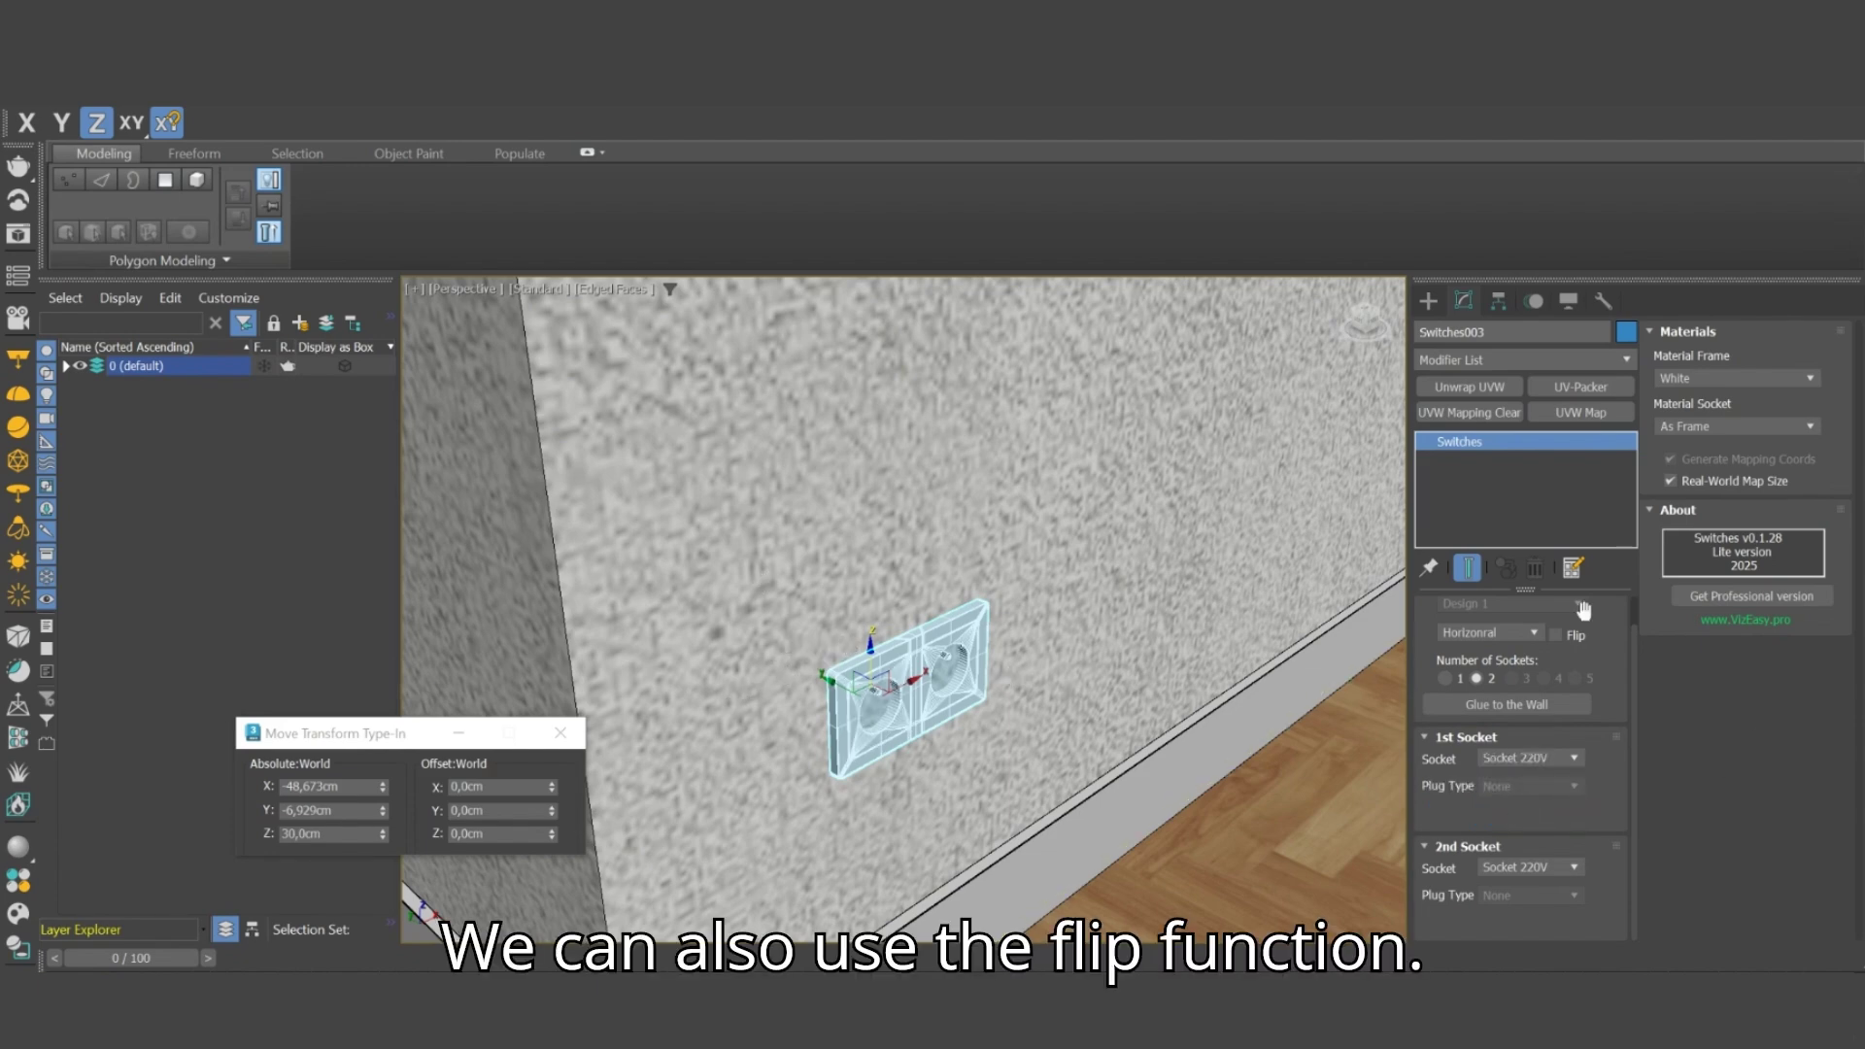
Step: Flip the lower double socket frame around its pivot point so it extends towards the wall corner
left_click(1558, 634)
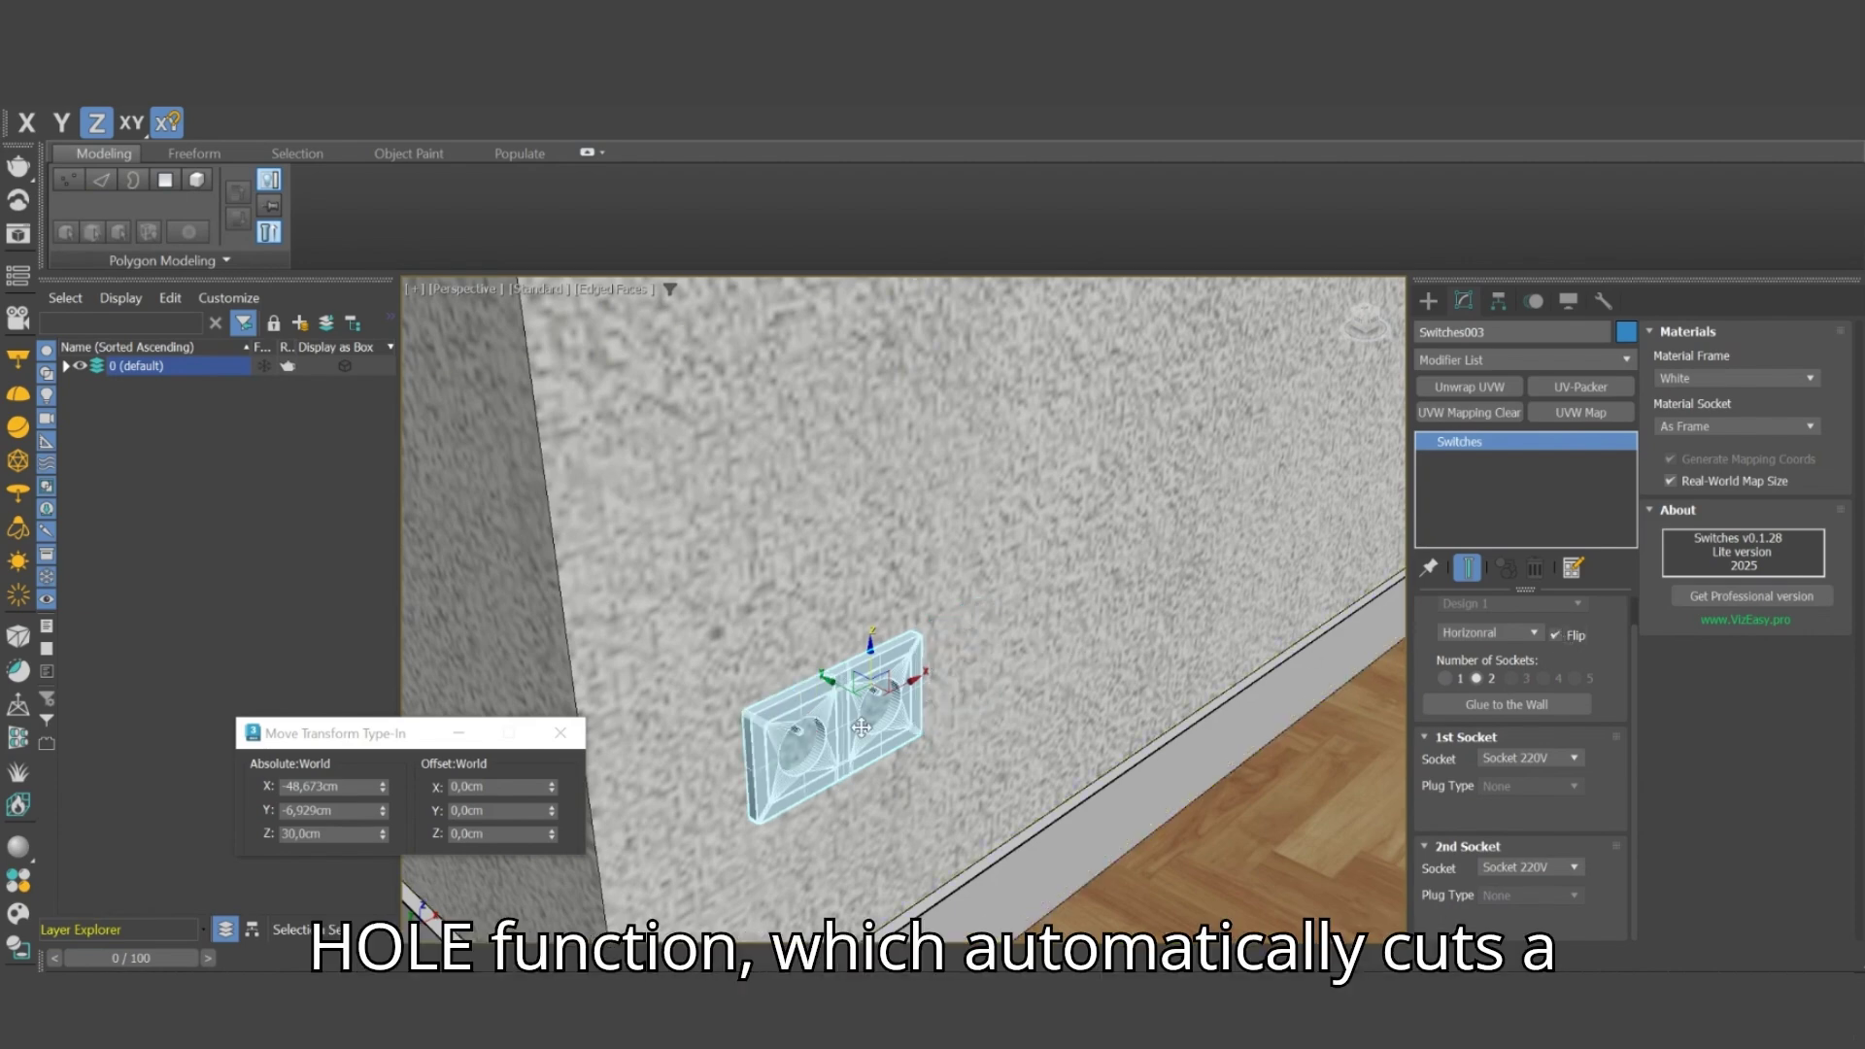
scroll(778, 791, "up", 2)
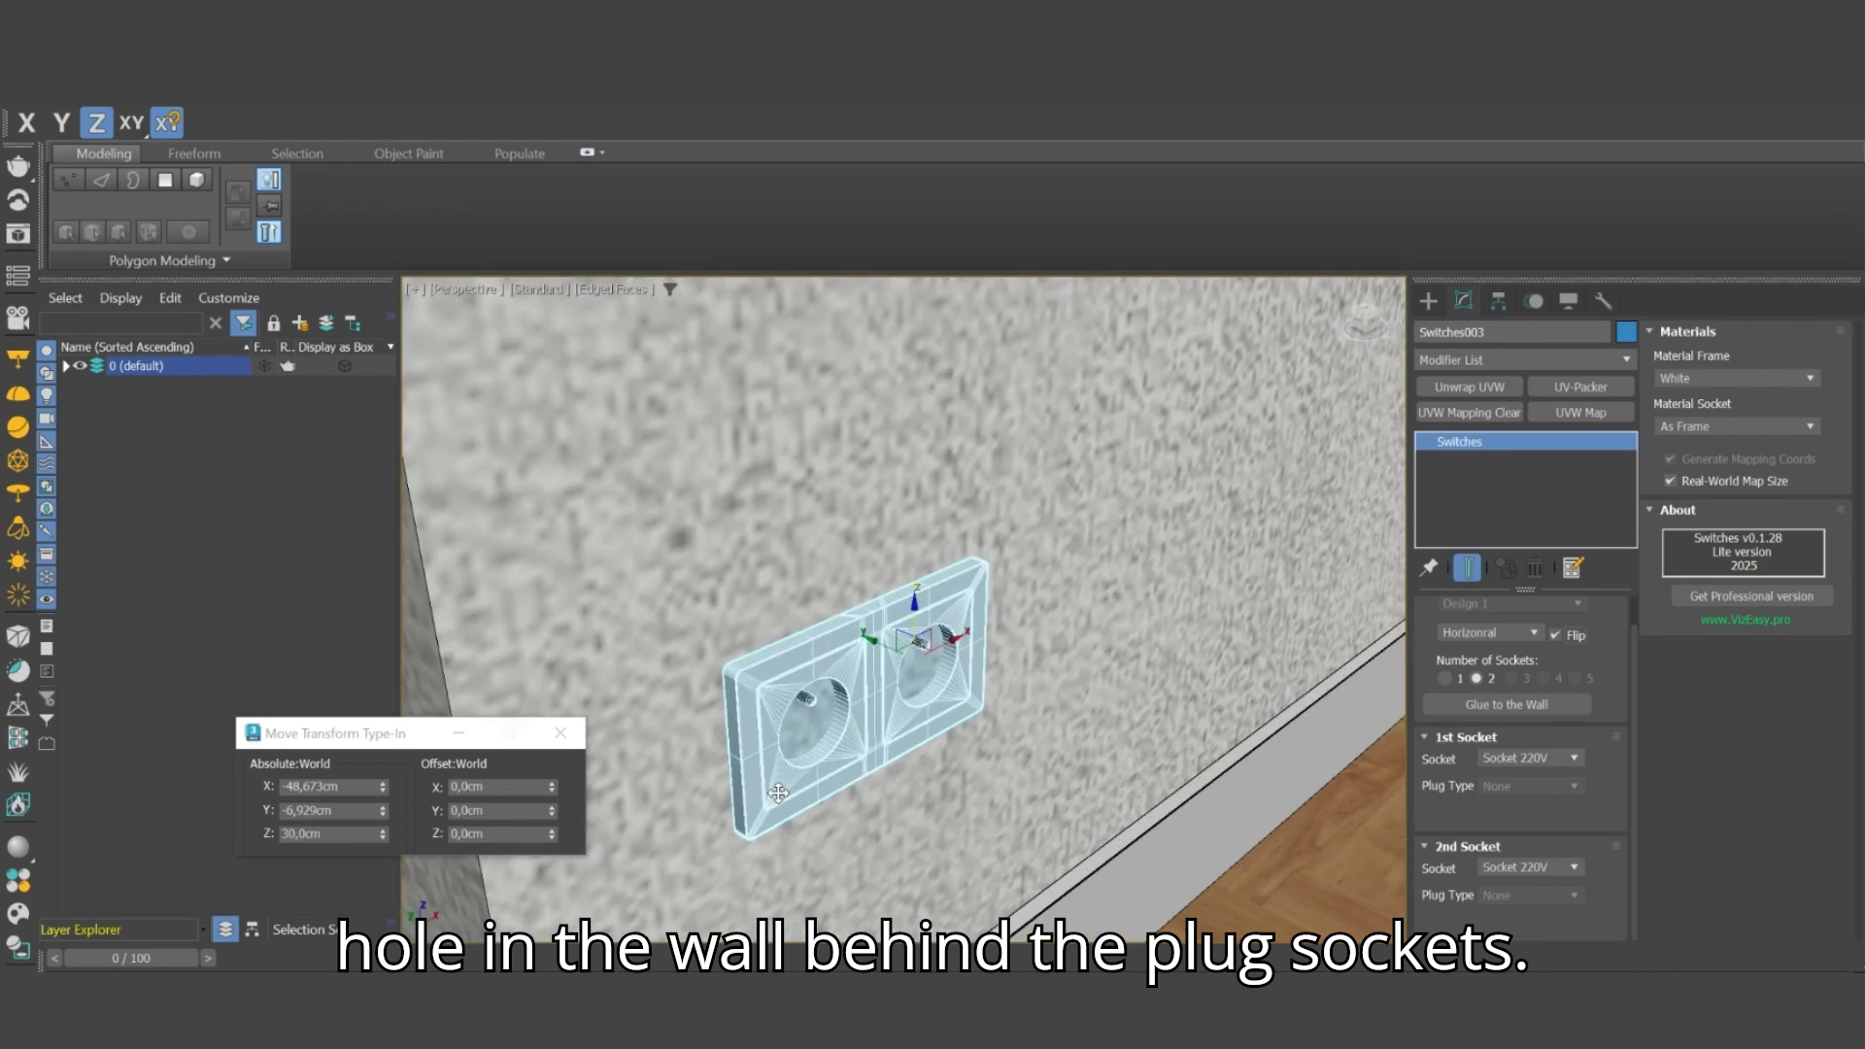
scroll(778, 791, "down", 2)
scroll(778, 792, "up", 2)
scroll(778, 792, "up", 2)
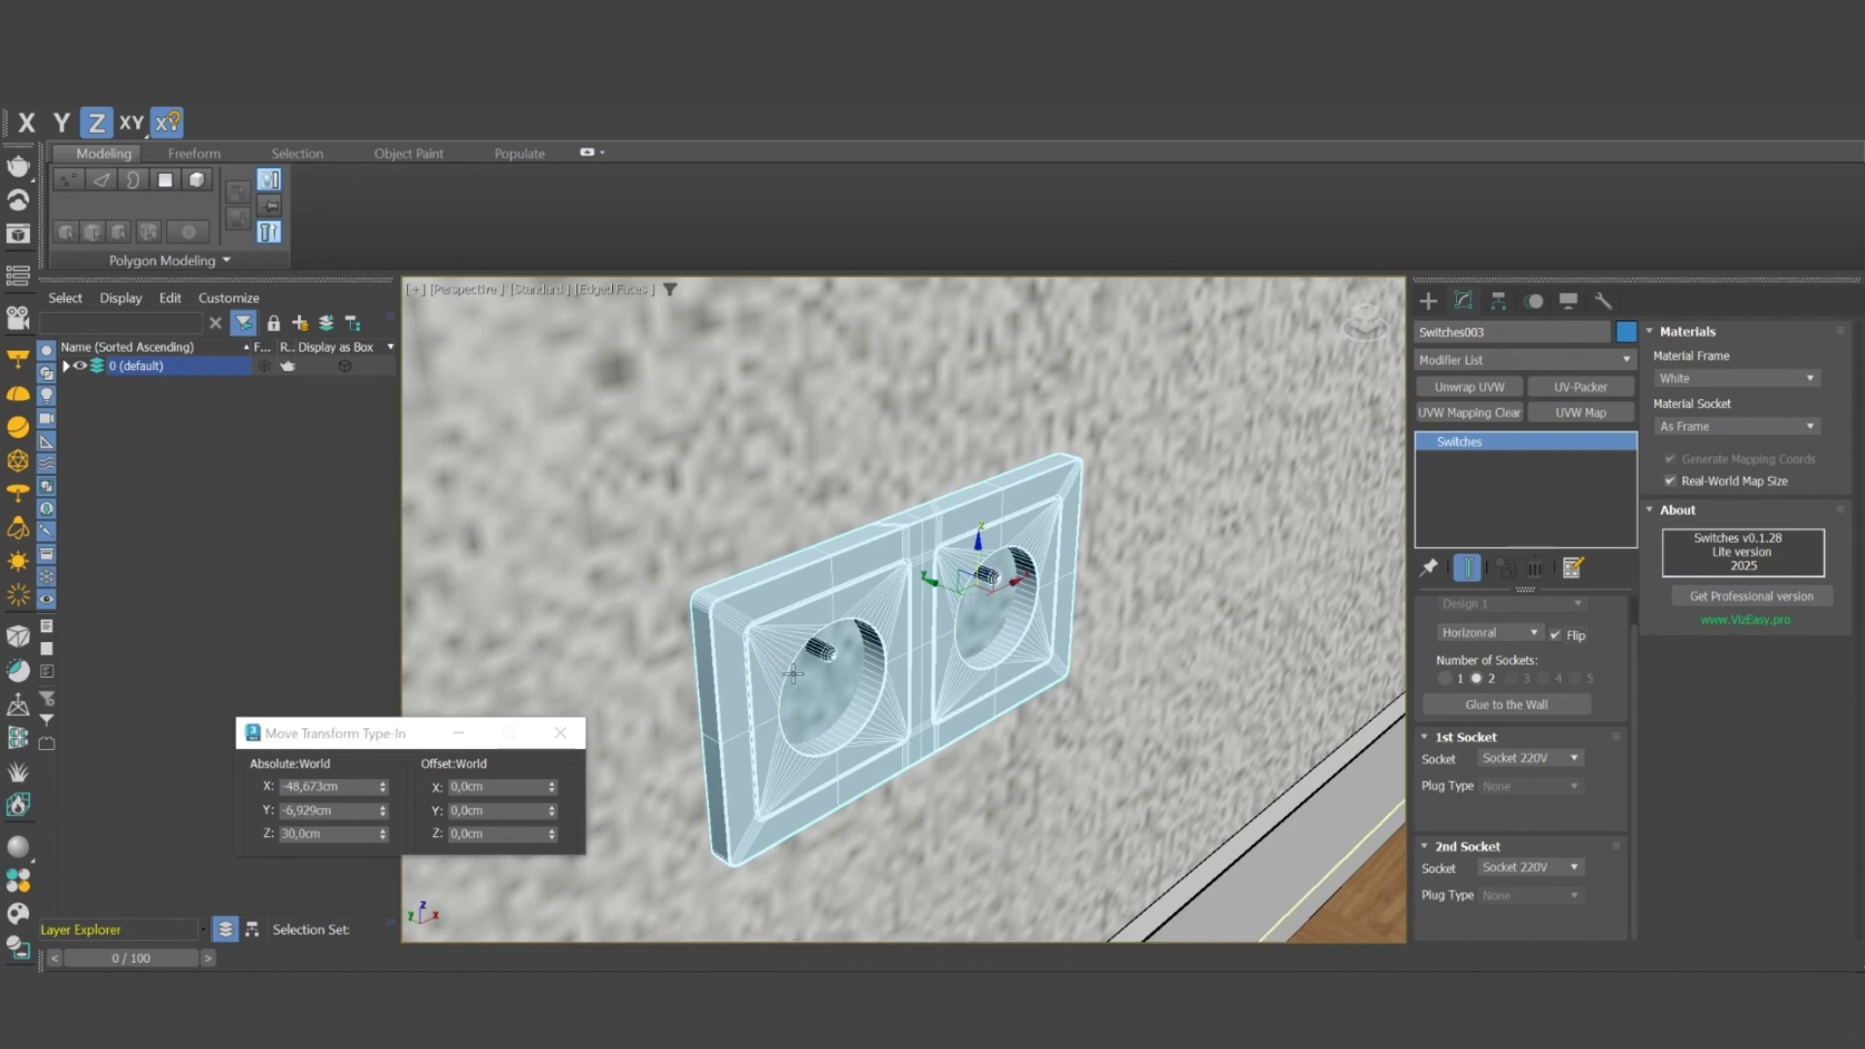
Step: Draw a box with AutoGrid on the wall beside the lower double socket frame, about 18.4 cm wide and 7.7 cm long
left_click(1428, 301)
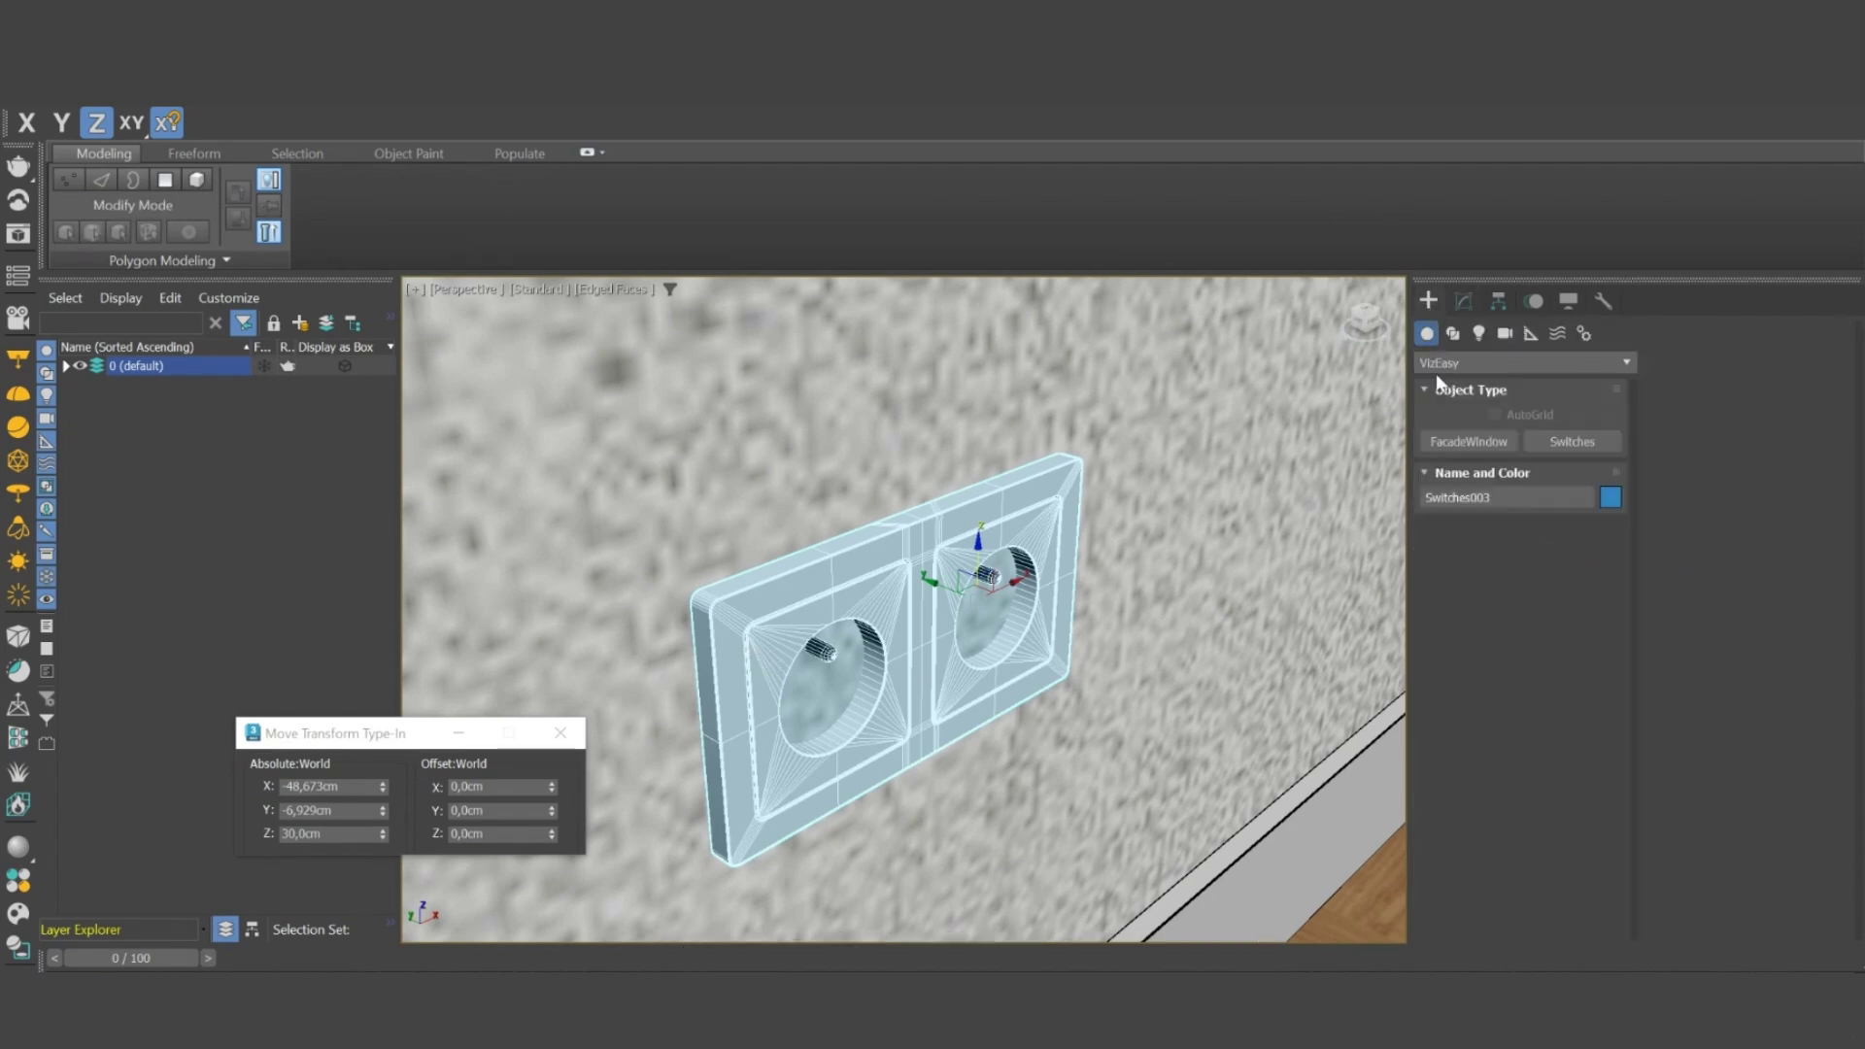
left_click(1469, 441)
scroll(1059, 479, "down", 3)
scroll(1059, 479, "down", 3)
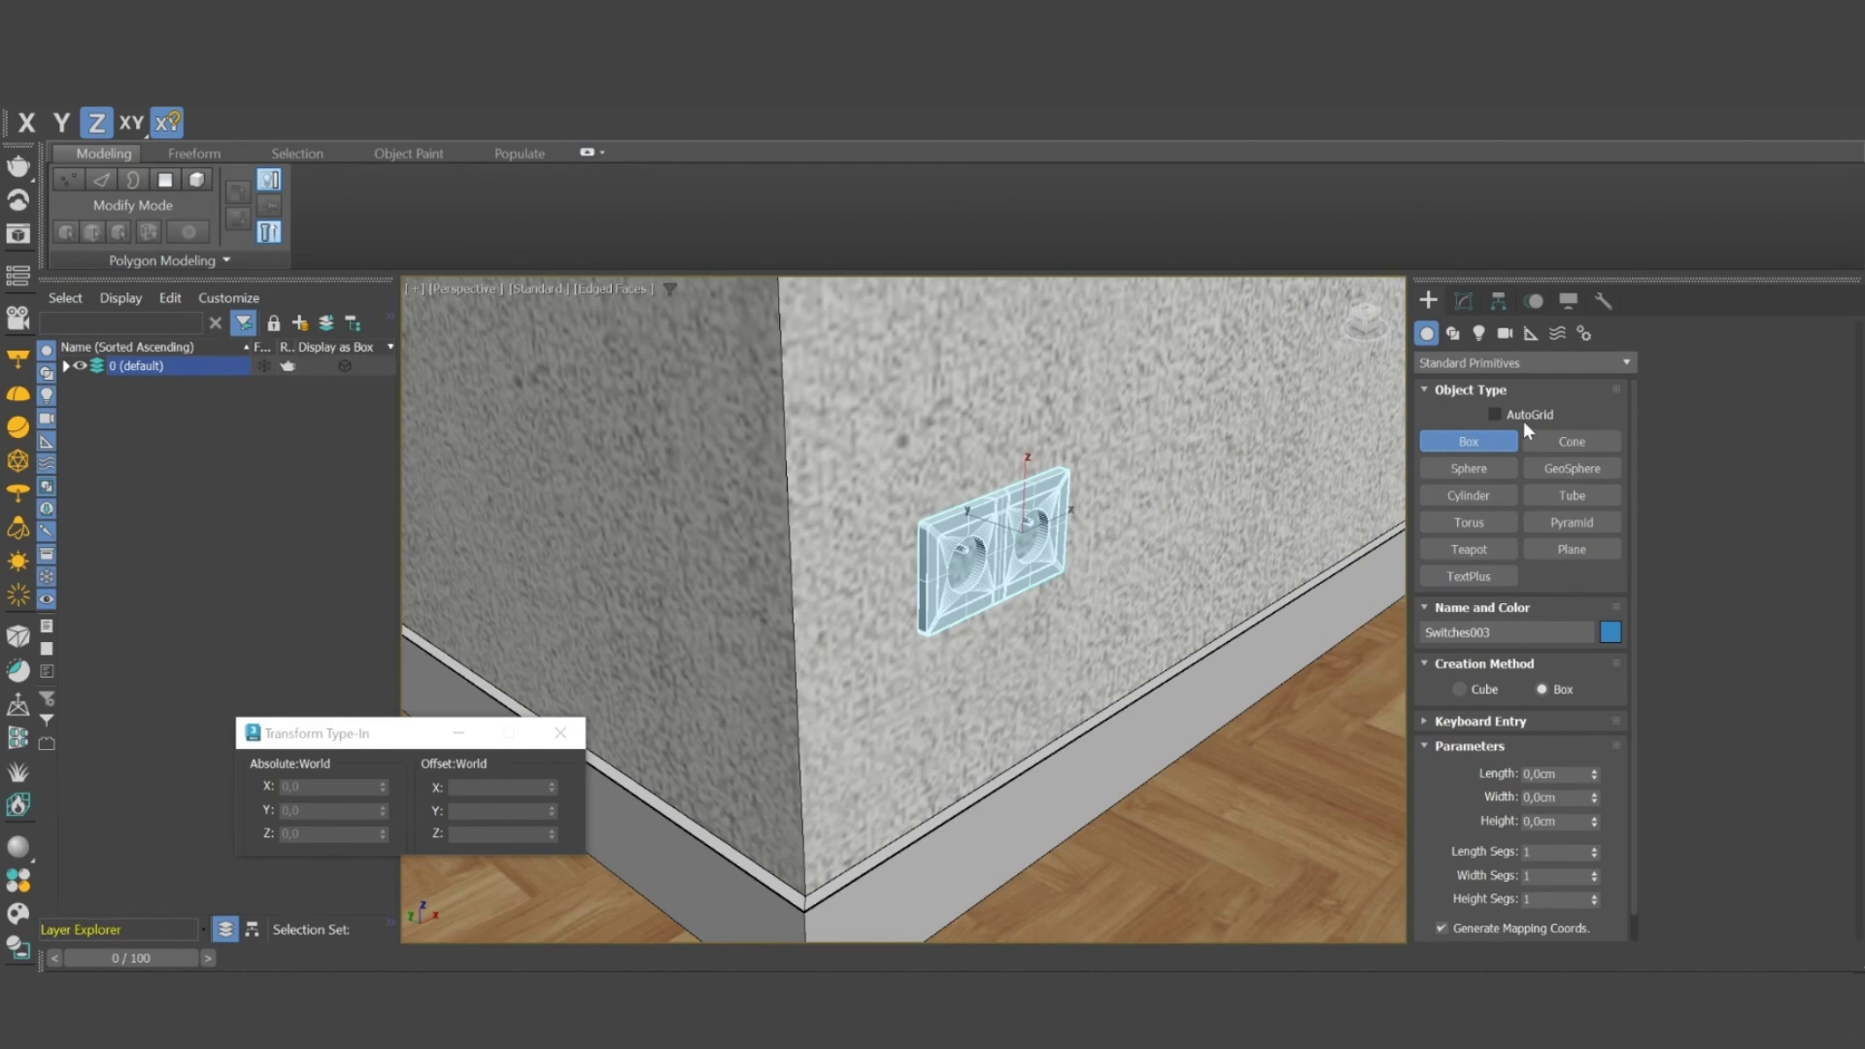
left_click(1523, 417)
left_click_drag(1109, 486, 947, 657)
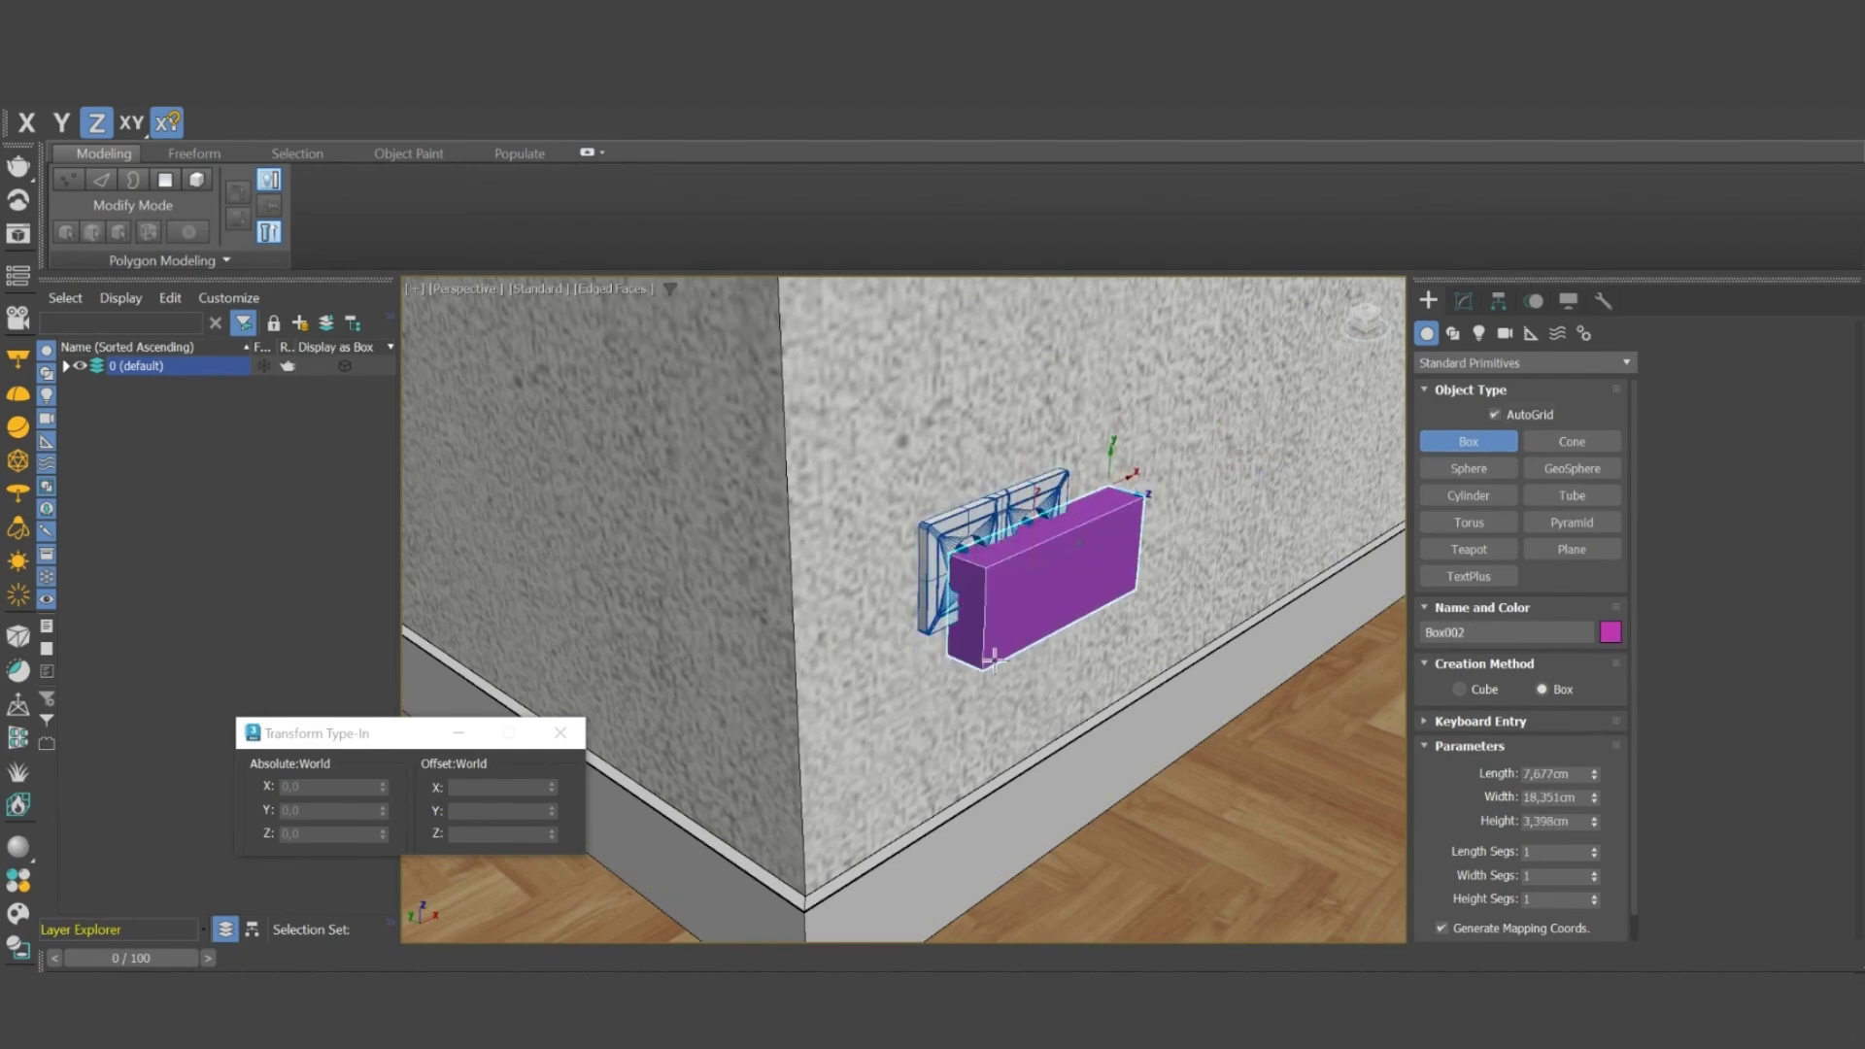
left_click(1035, 677)
Step: Move the box over the lower double socket frame so it lines up with the frame and partly sinks into the wall
key("w")
left_click_drag(1032, 534, 1033, 501)
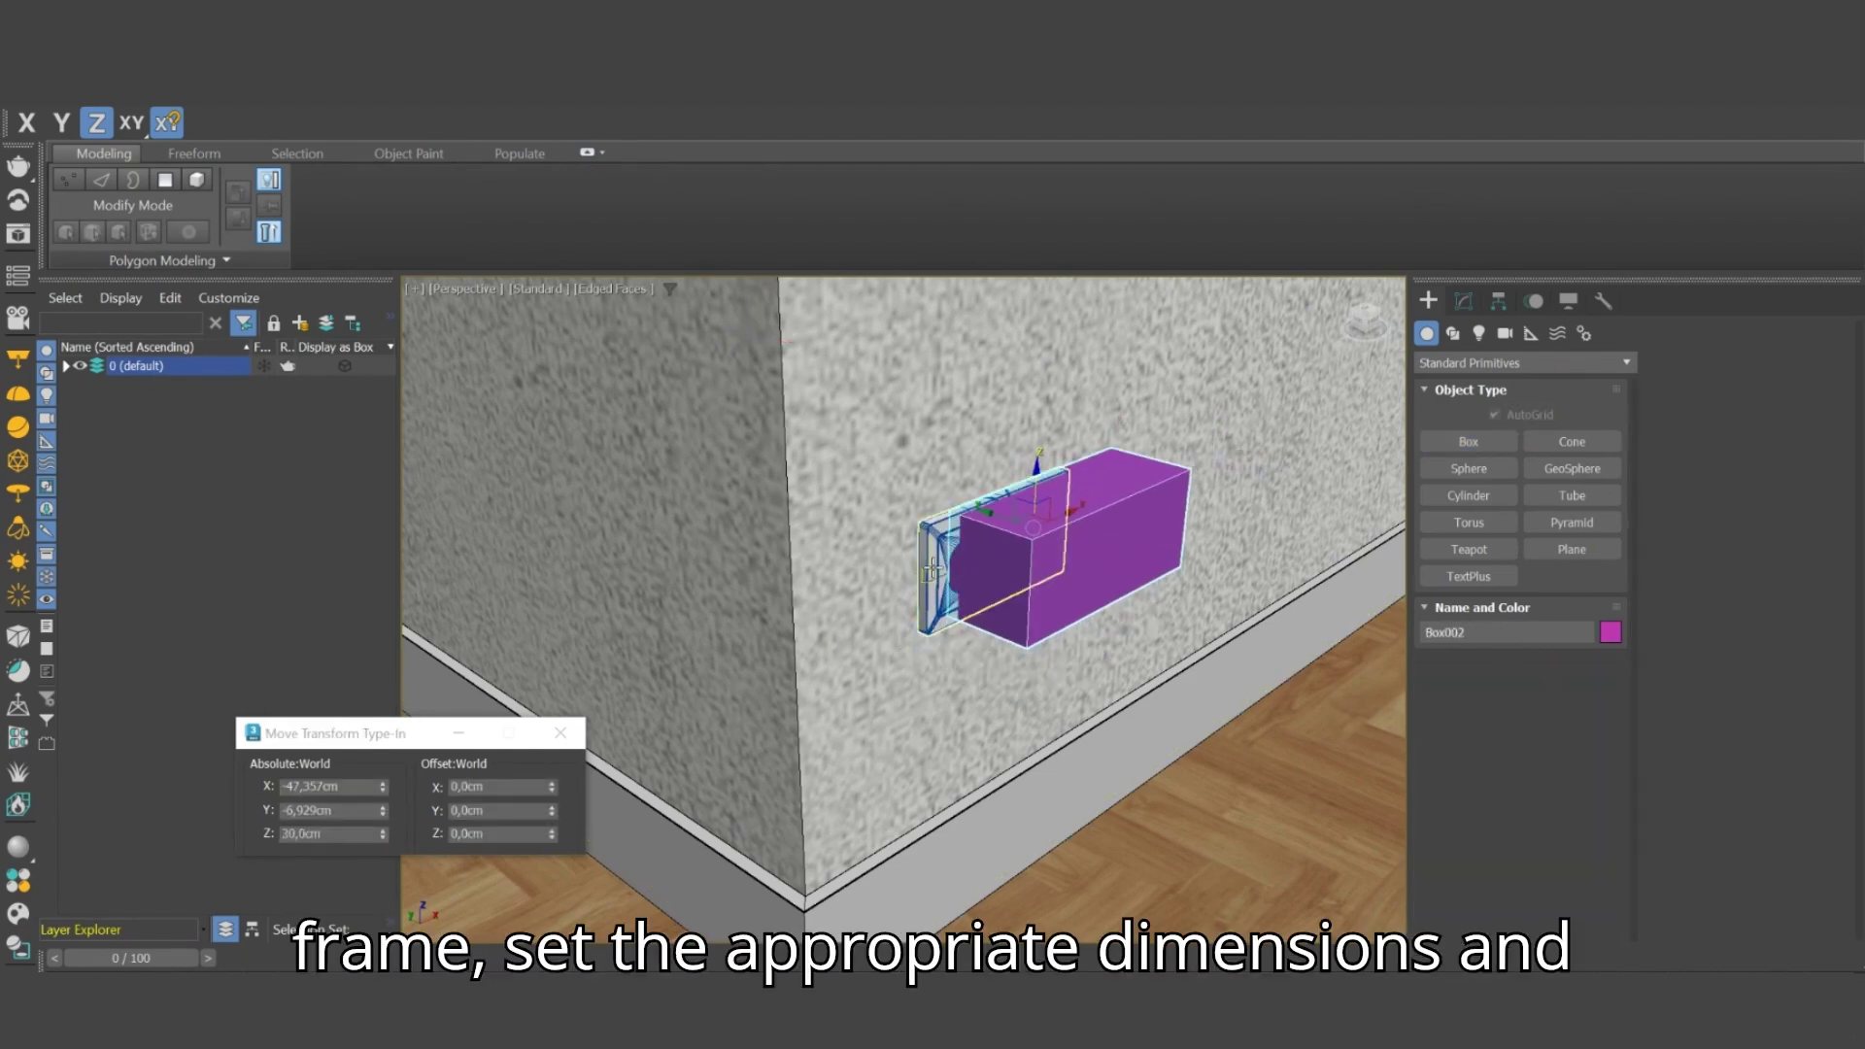
left_click_drag(1040, 515, 979, 531)
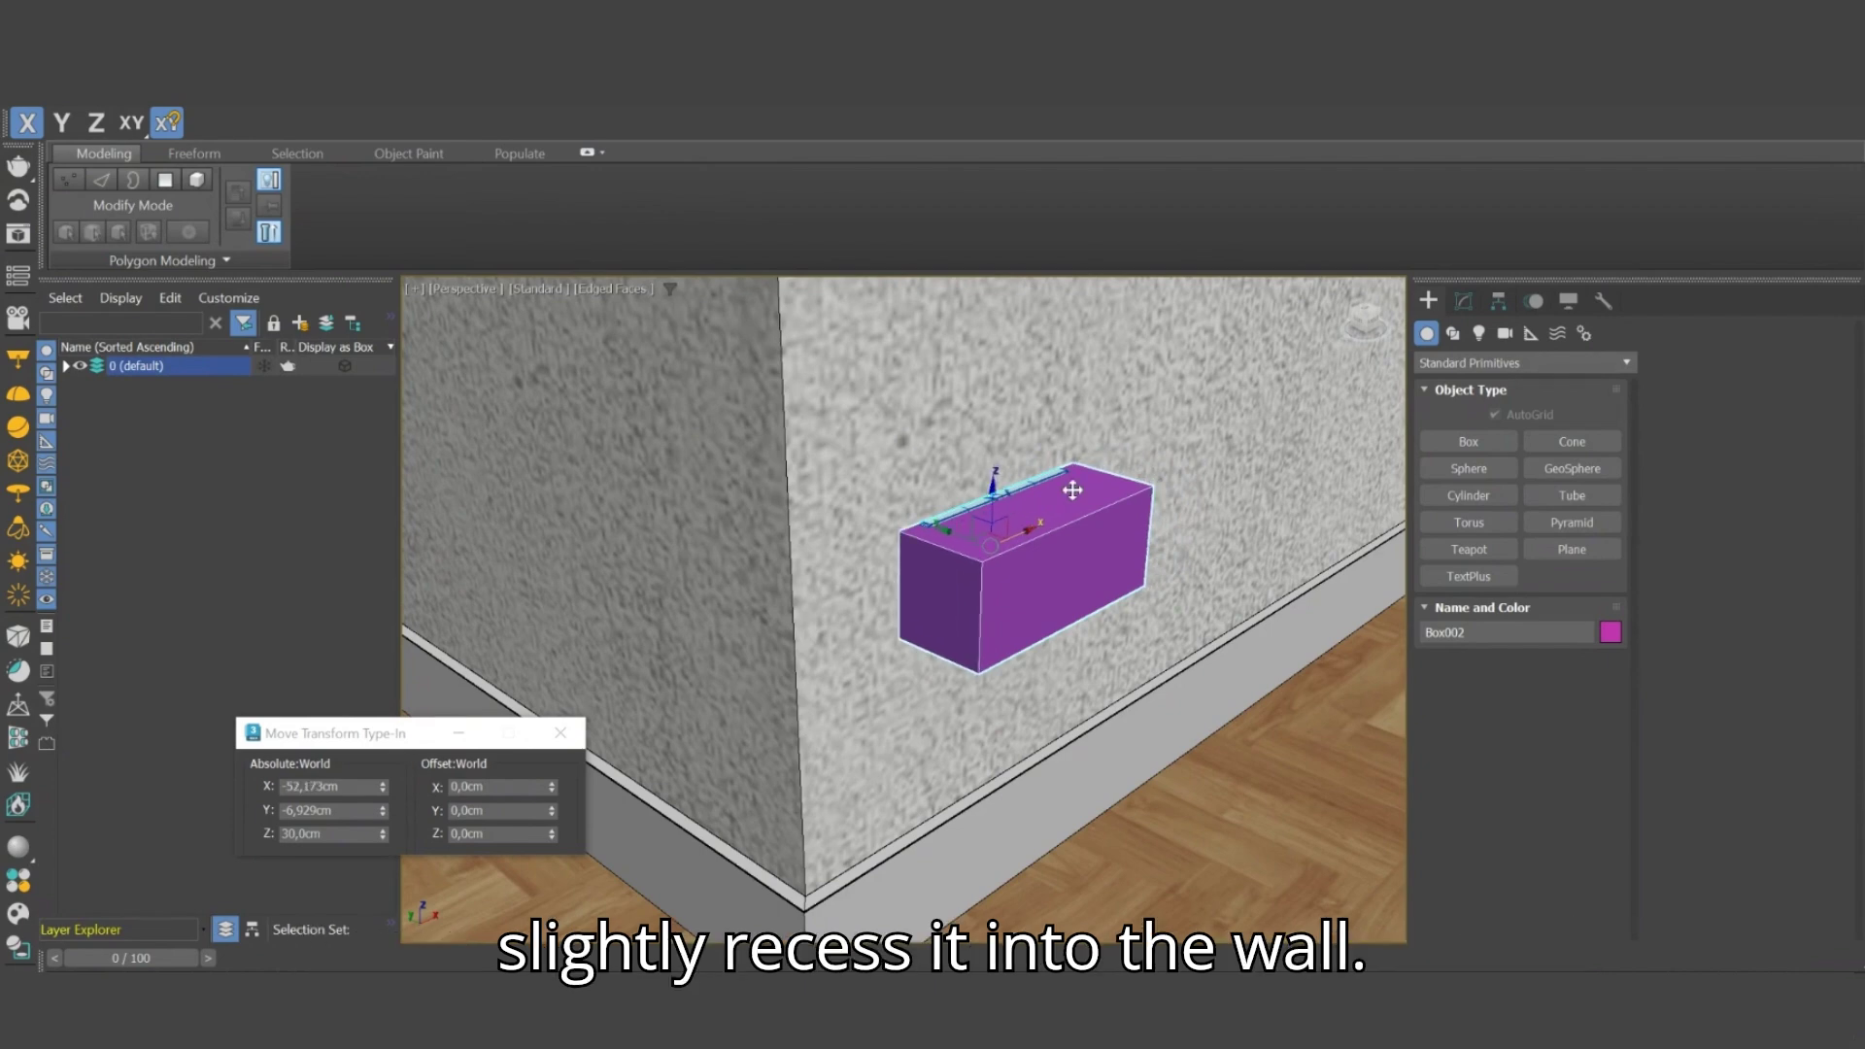
Step: Set the box's width to 13 cm and length to 6 cm, and recess it deeper into the wall behind the frame
left_click(1463, 300)
double_click(1559, 659)
type("1")
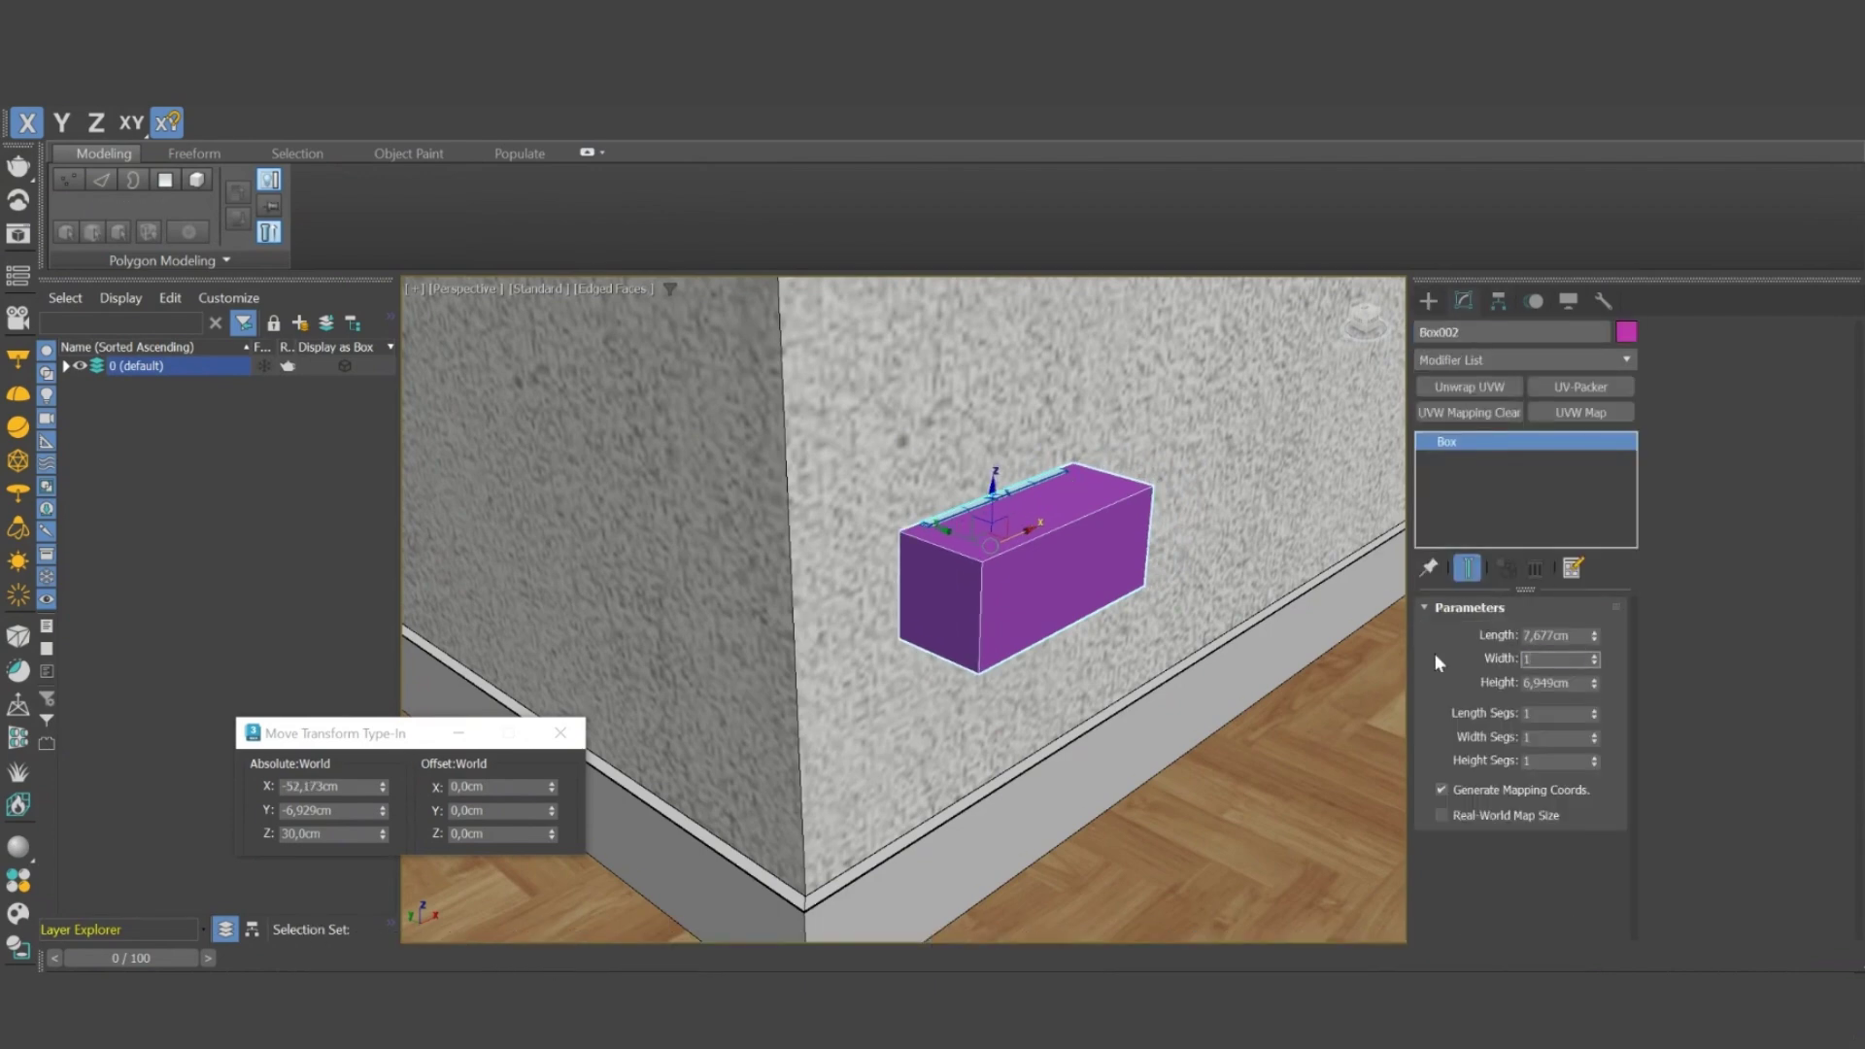
type("3")
key("Return")
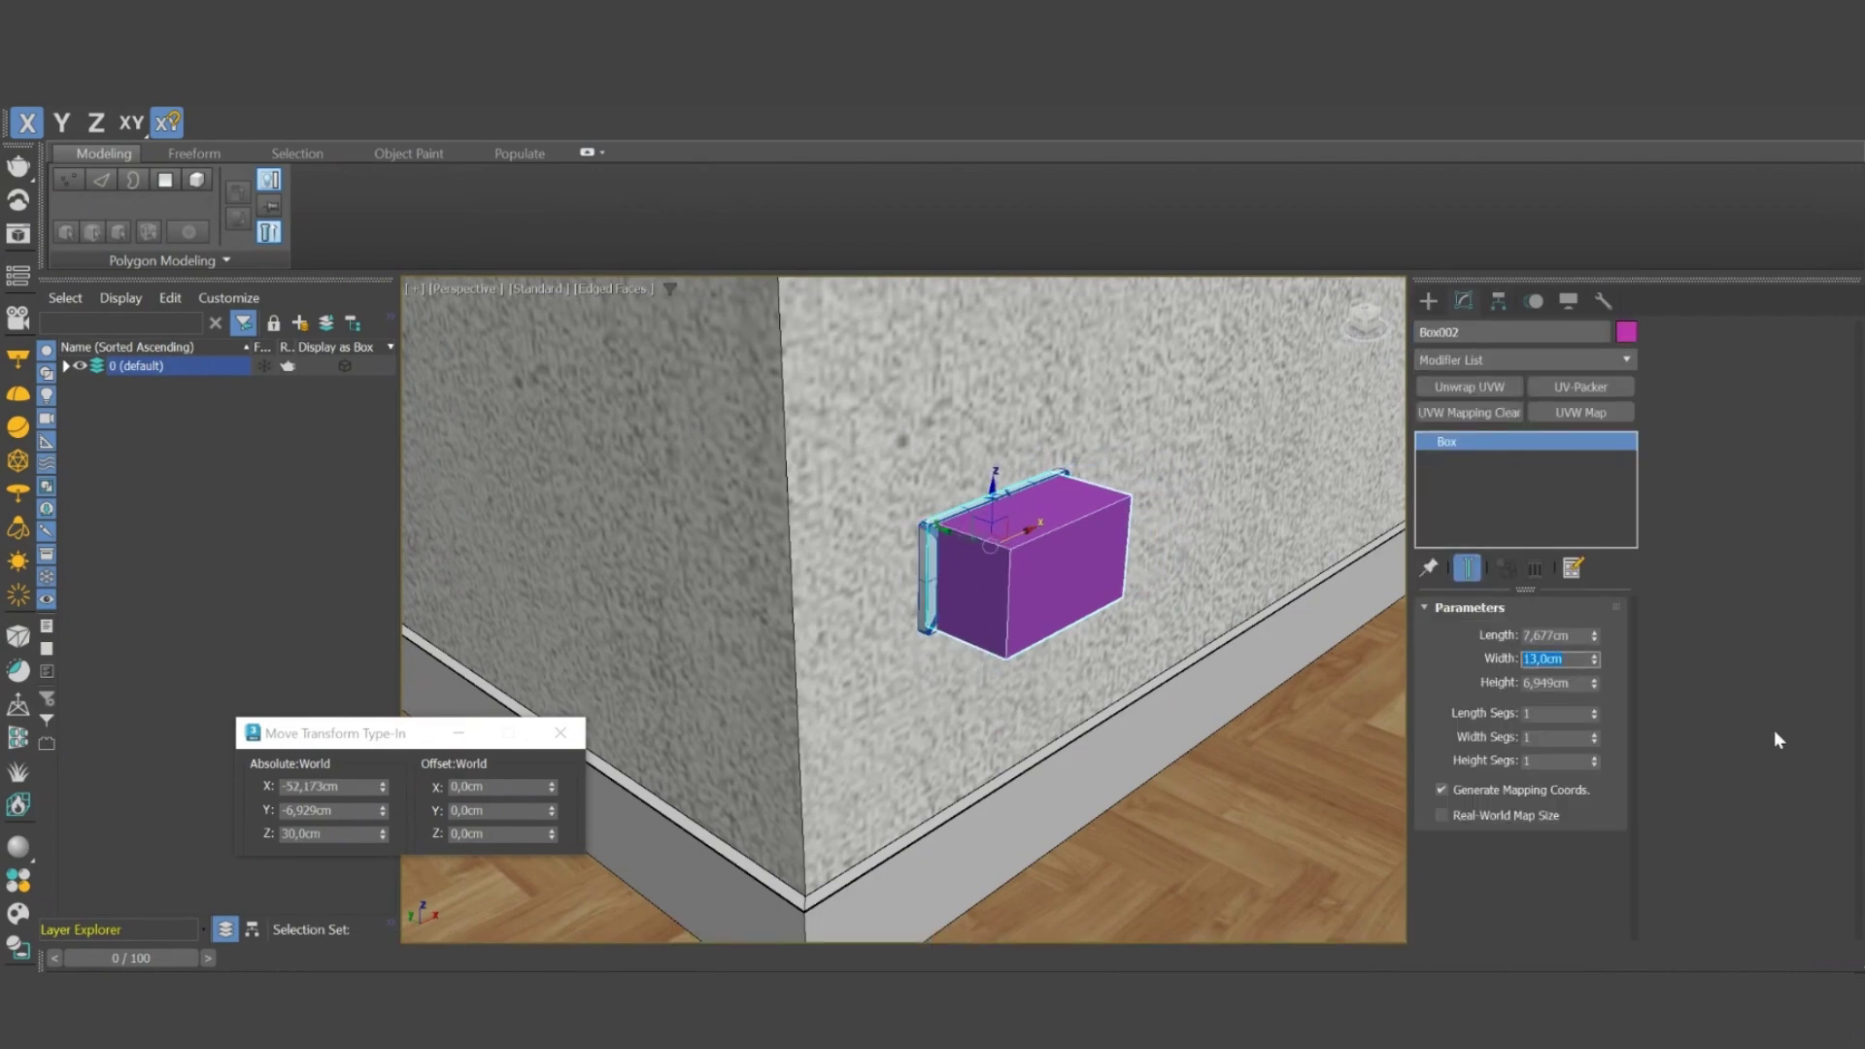
double_click(1554, 635)
type("6")
key("Return")
scroll(918, 515, "up", 2)
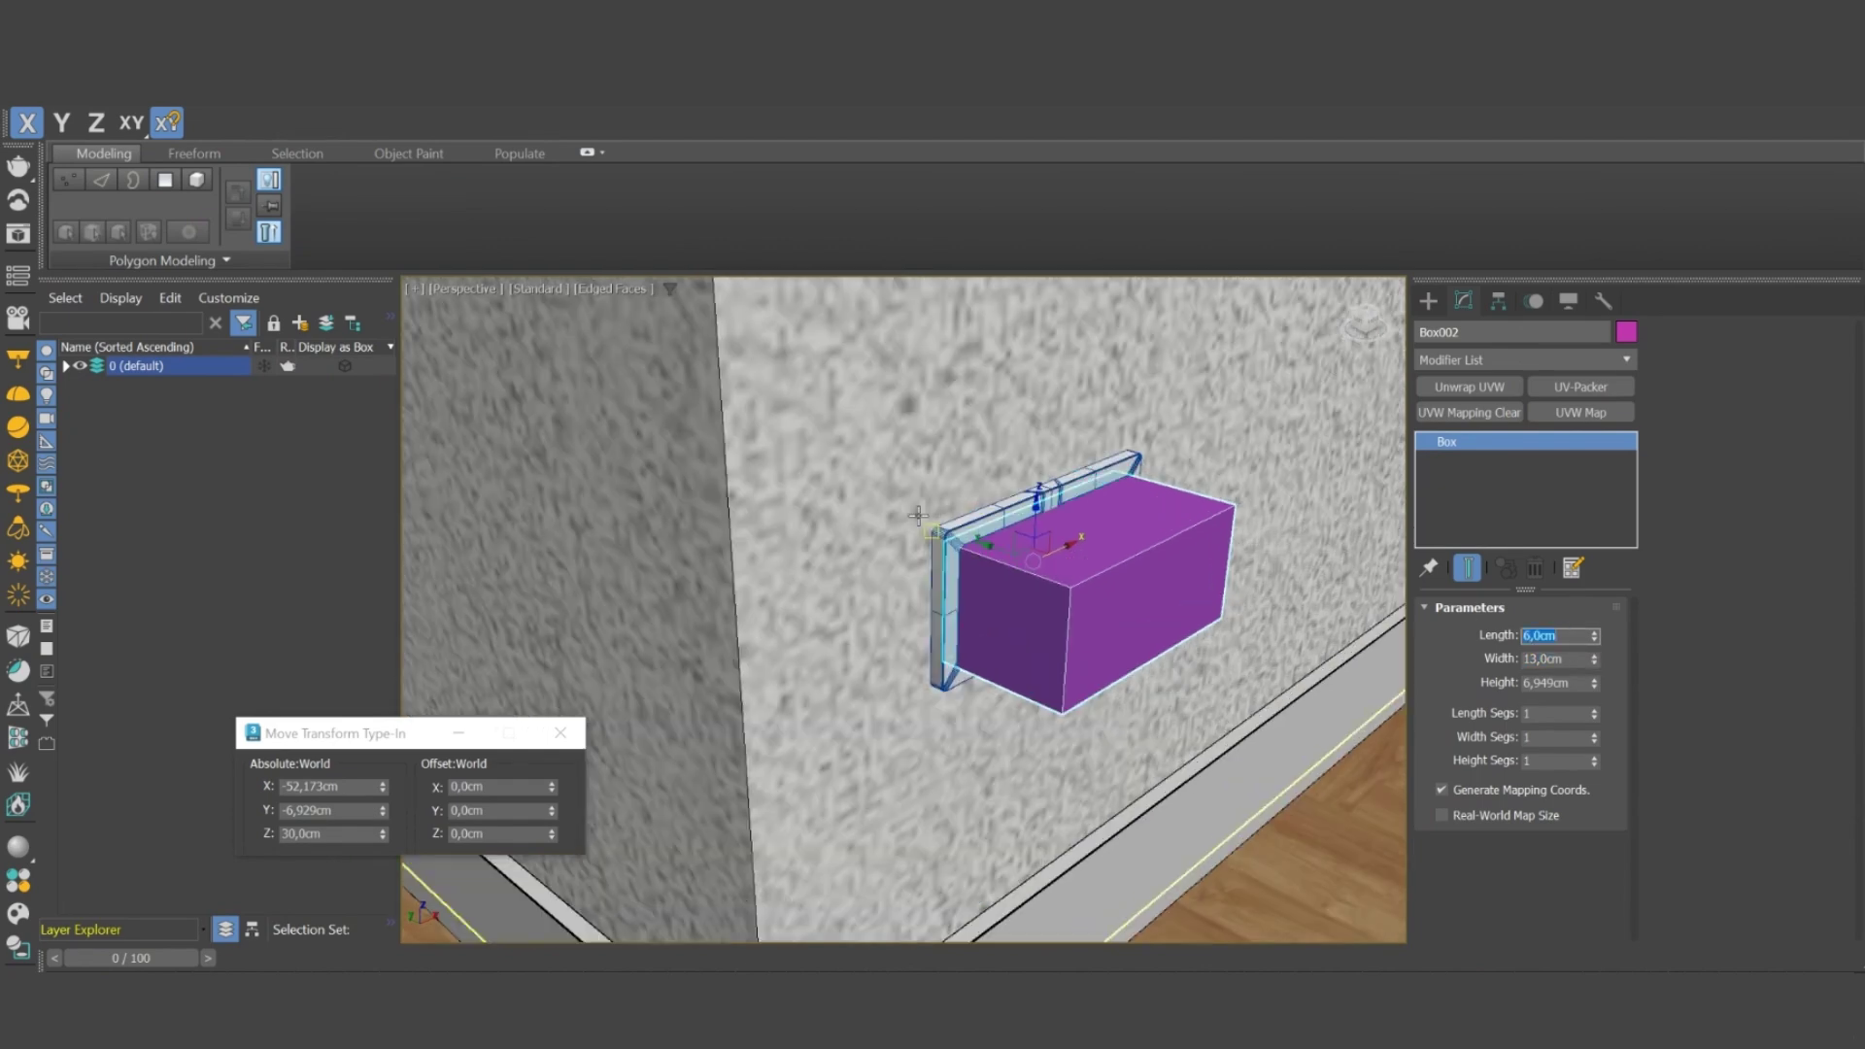
left_click_drag(989, 550, 927, 527)
Step: Add a Boolean modifier to the wall and subtract the box to cut a recess behind the double socket frame
left_click(885, 428)
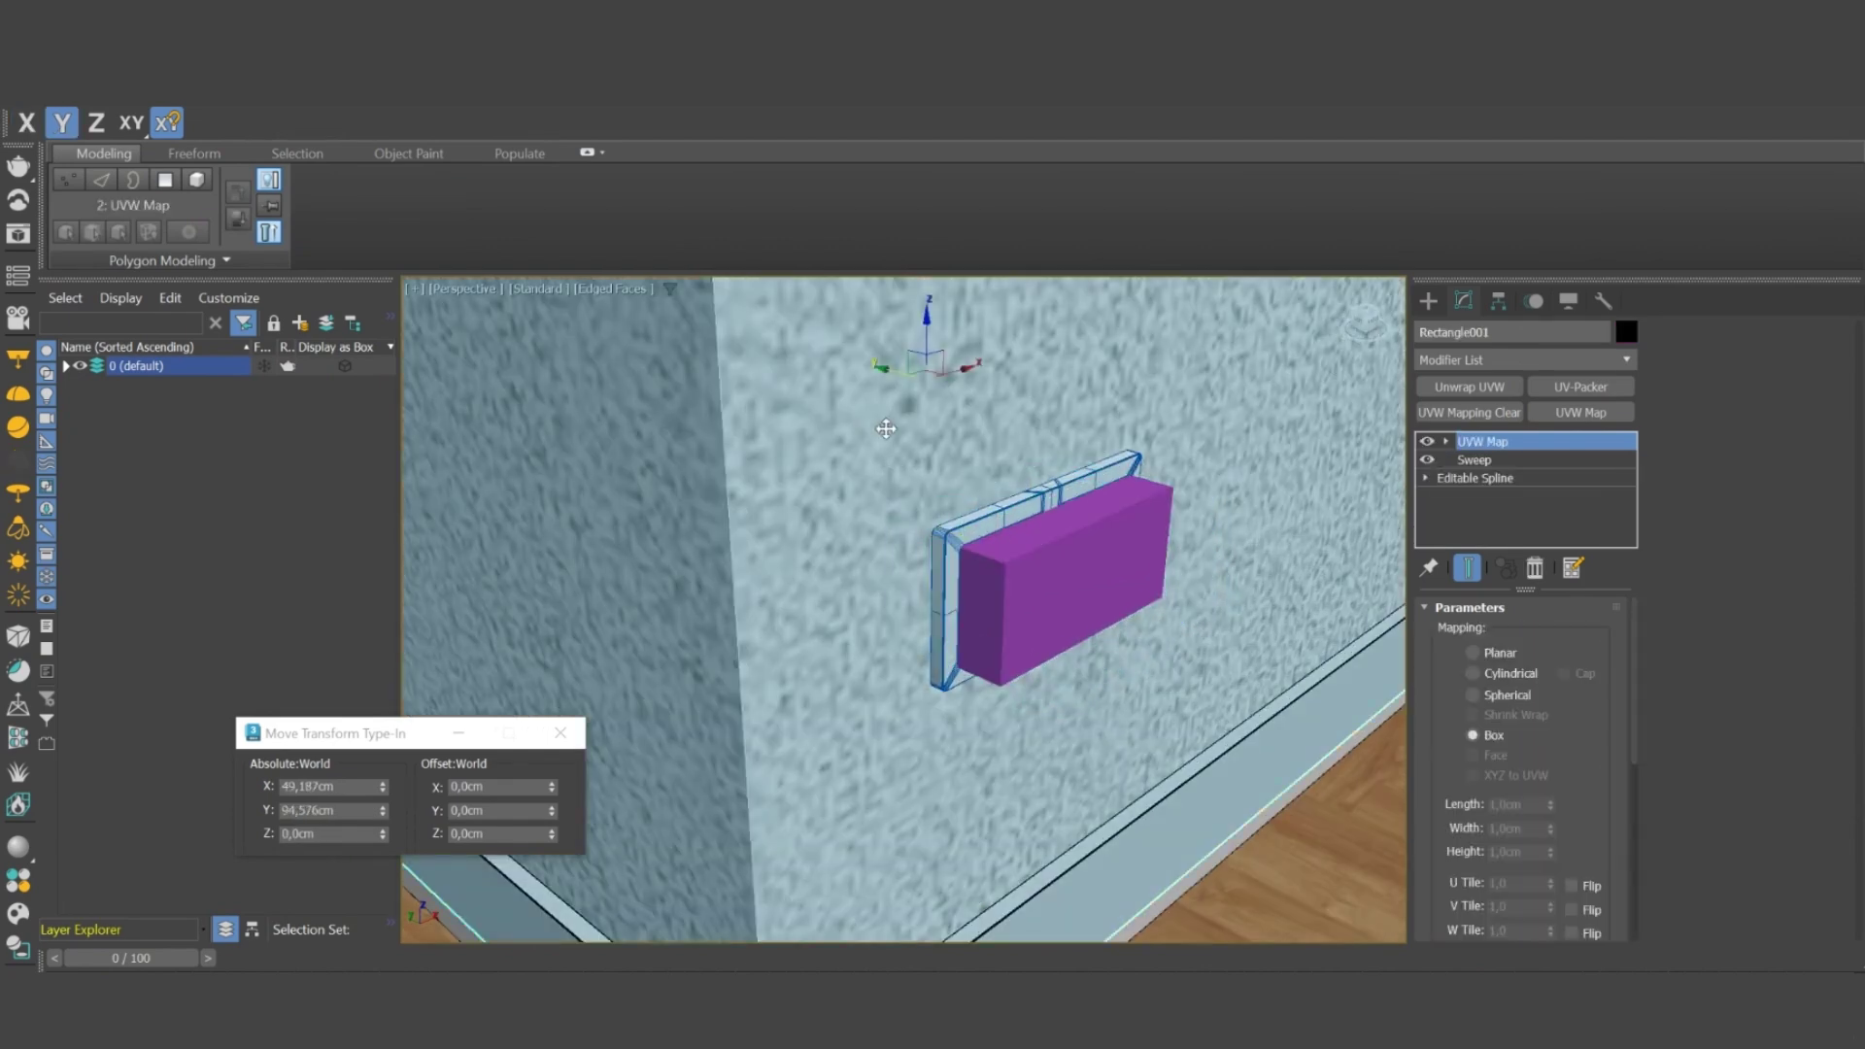
left_click(1513, 359)
type("bo")
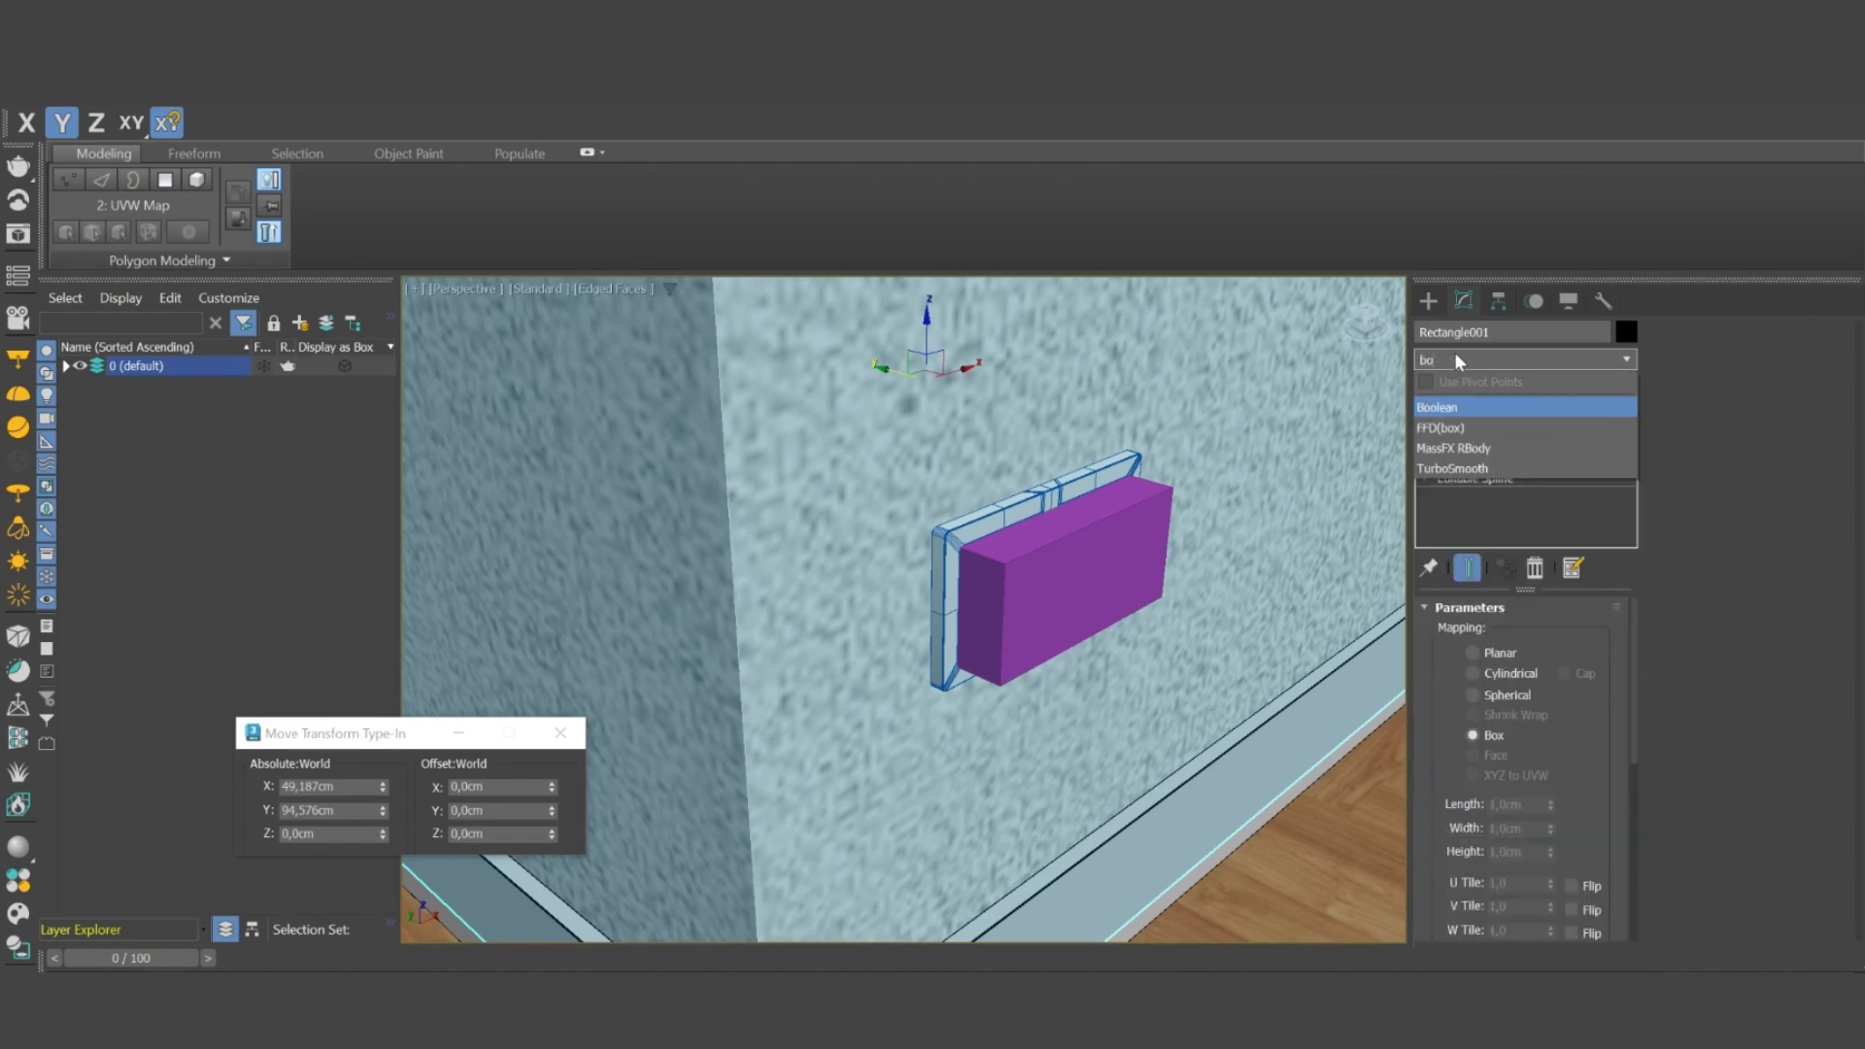
left_click(1455, 355)
left_click(1471, 362)
left_click(1443, 408)
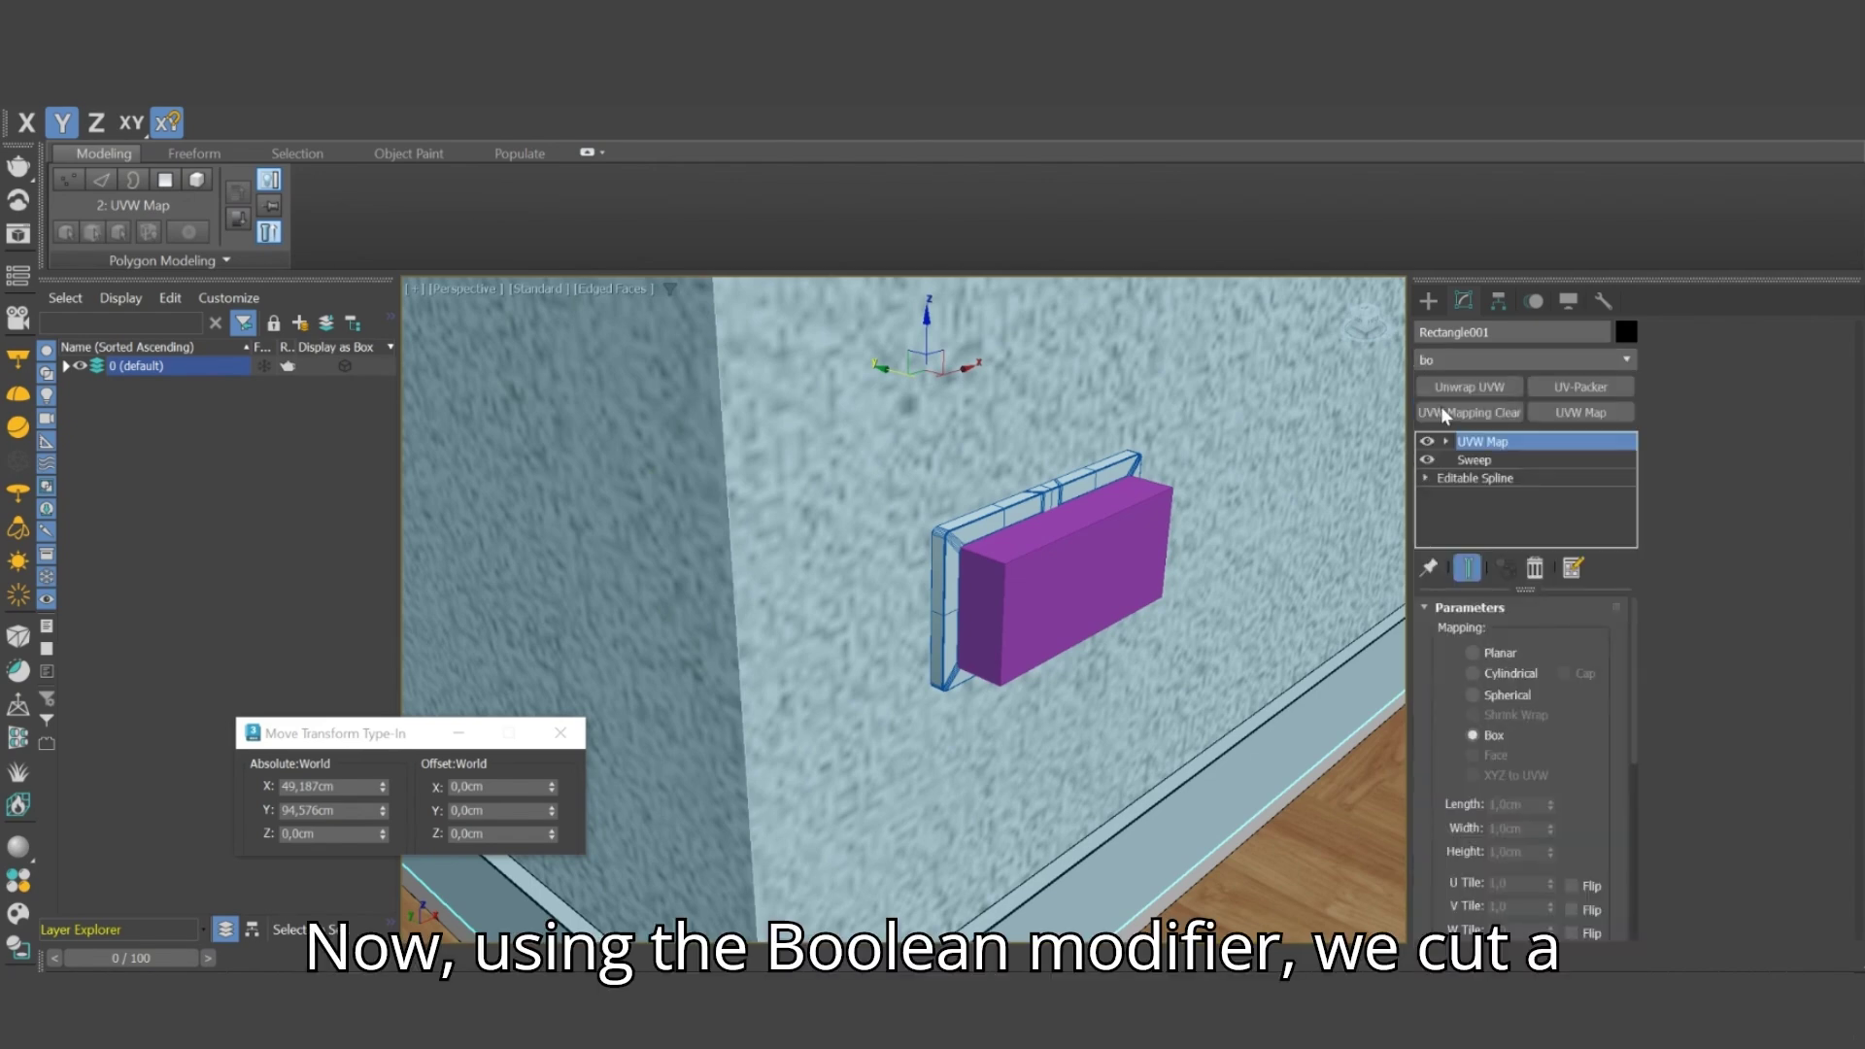
key("Return")
left_click(1589, 632)
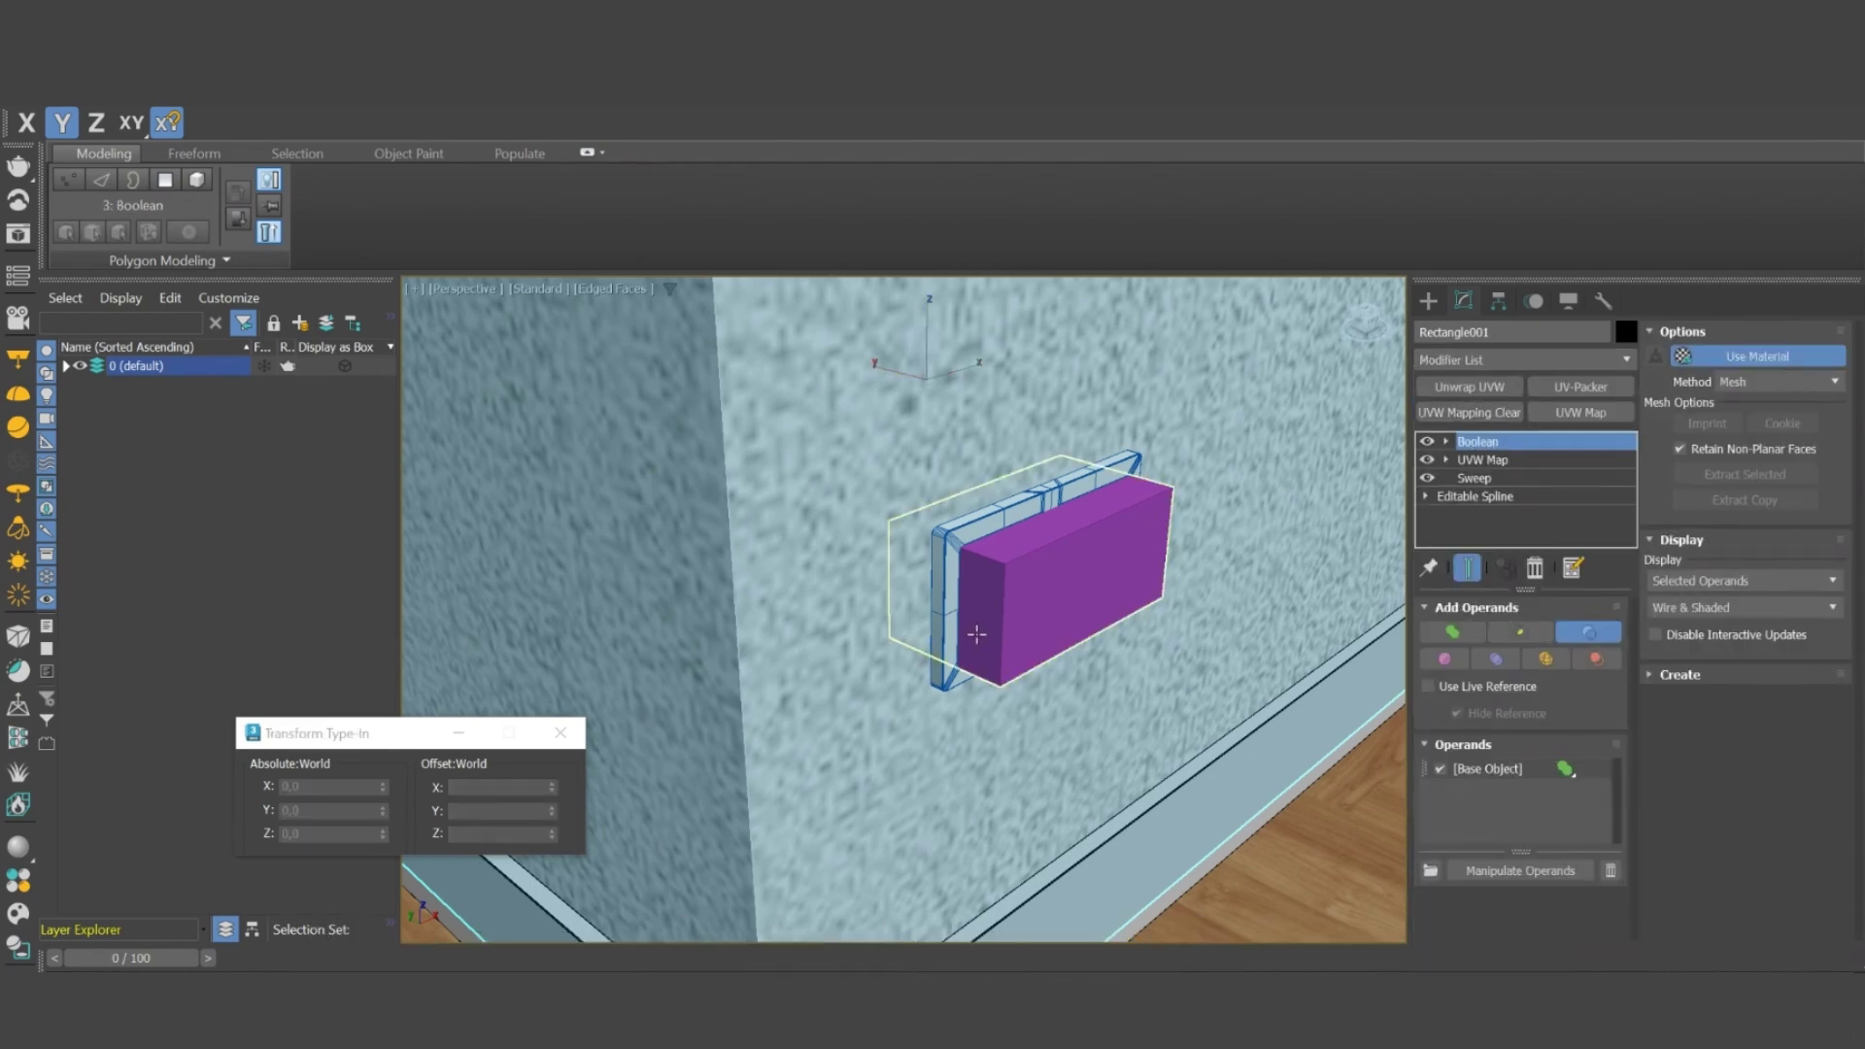
left_click(976, 634)
Step: Select the lower double socket frame and set its frame material to Black and its socket material to White
middle_click_drag(976, 633, 863, 608, "alt")
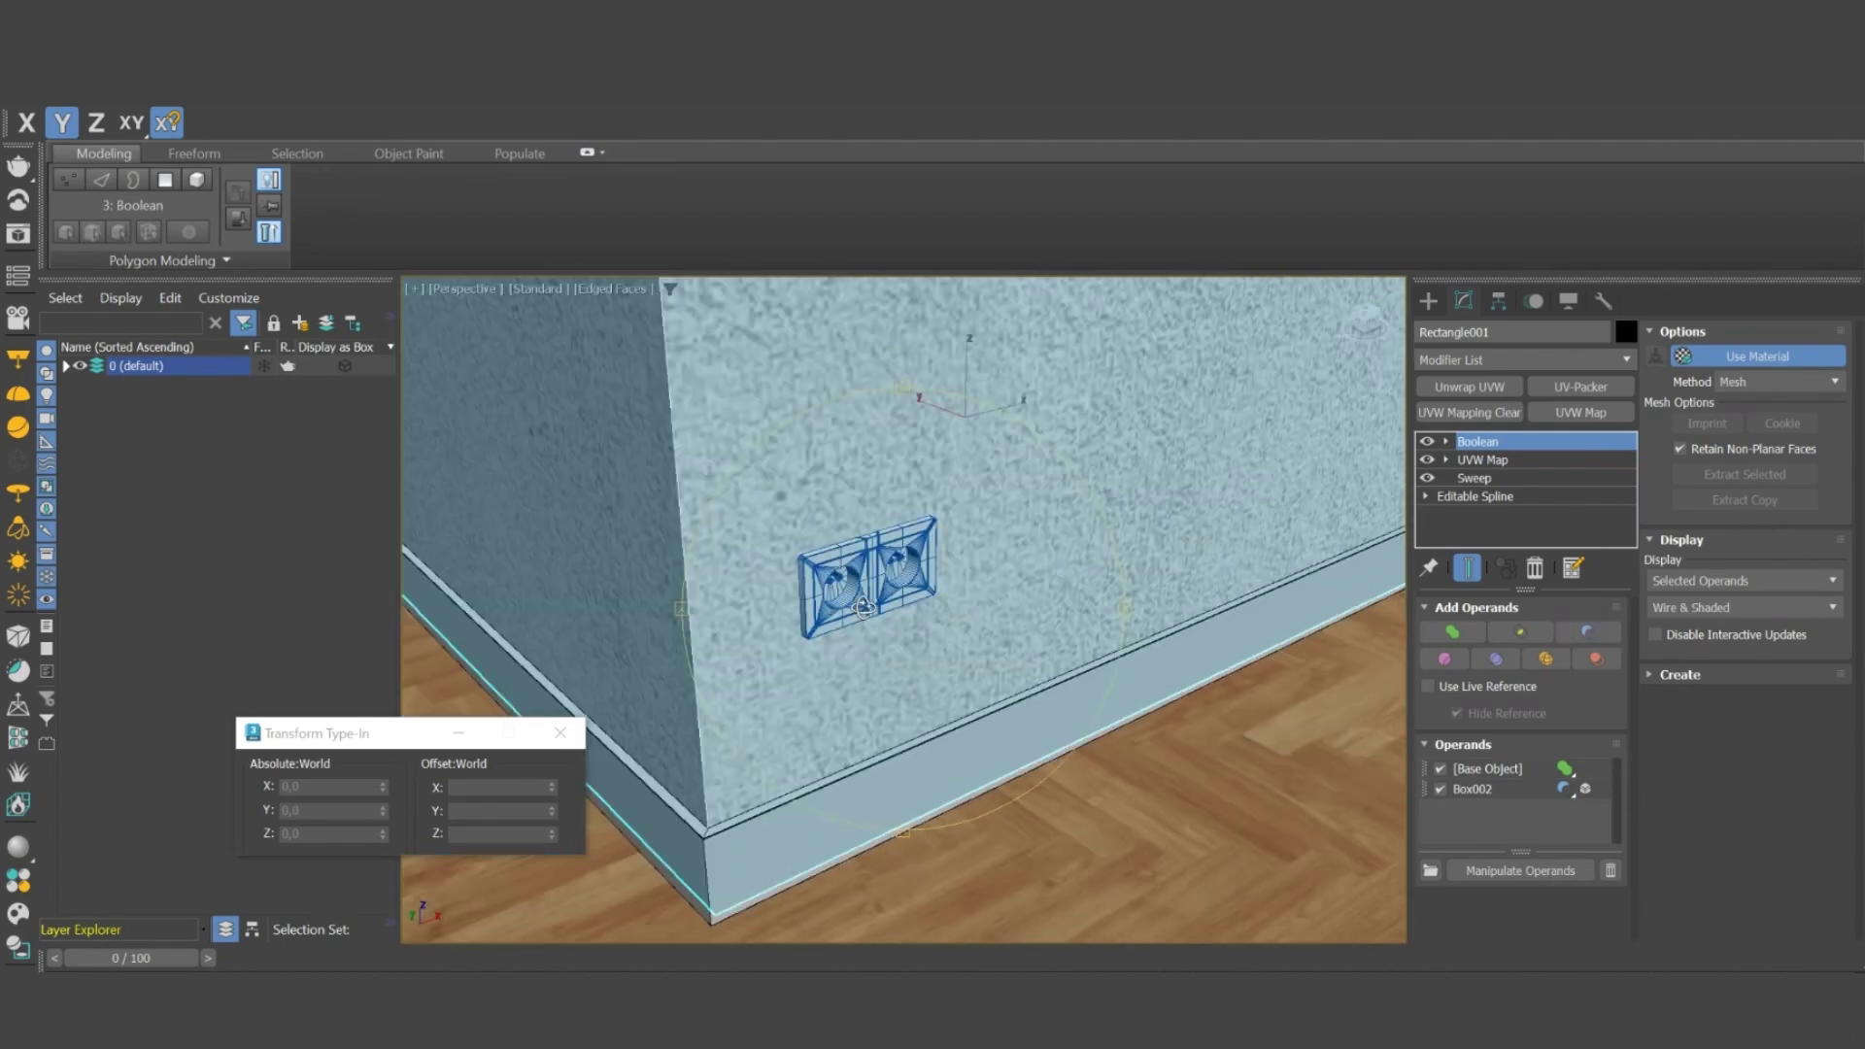
scroll(864, 607, "up", 2)
scroll(904, 602, "down", 1)
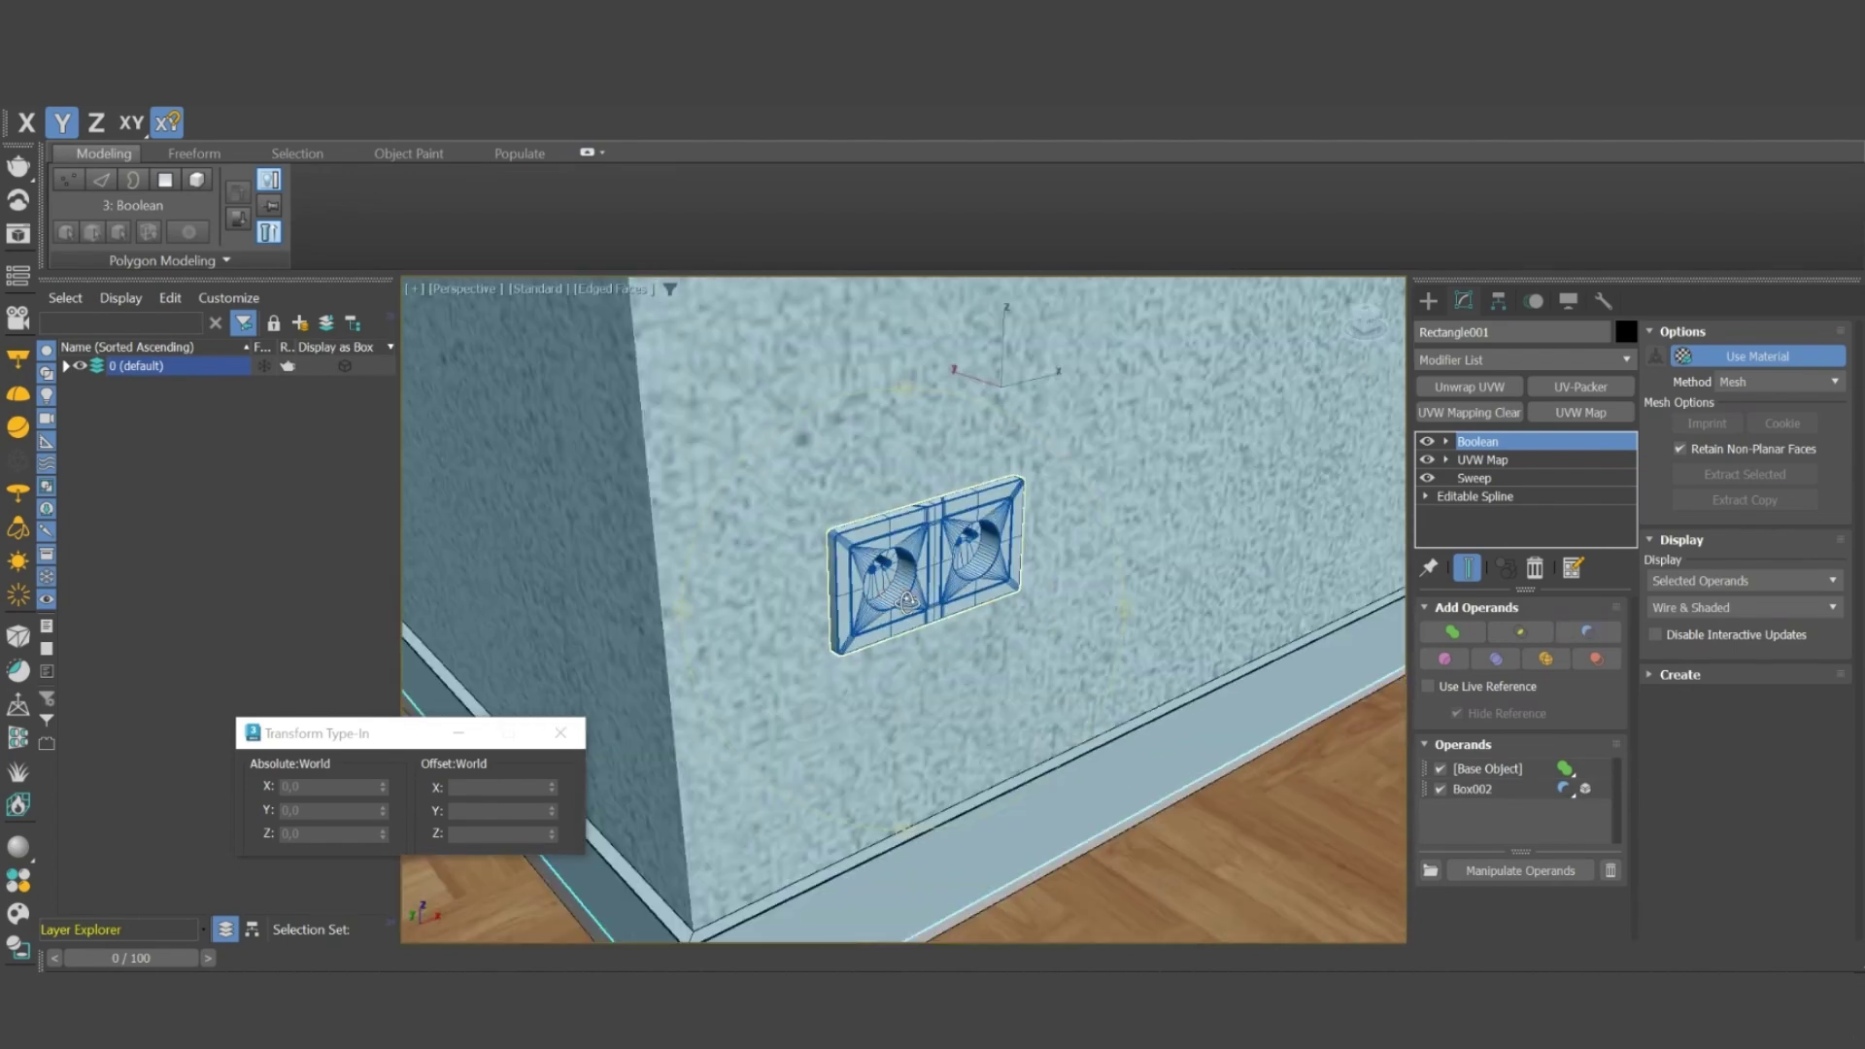
scroll(907, 603, "down", 5)
middle_click_drag(901, 598, 1015, 730)
middle_click_drag(1003, 647, 977, 674)
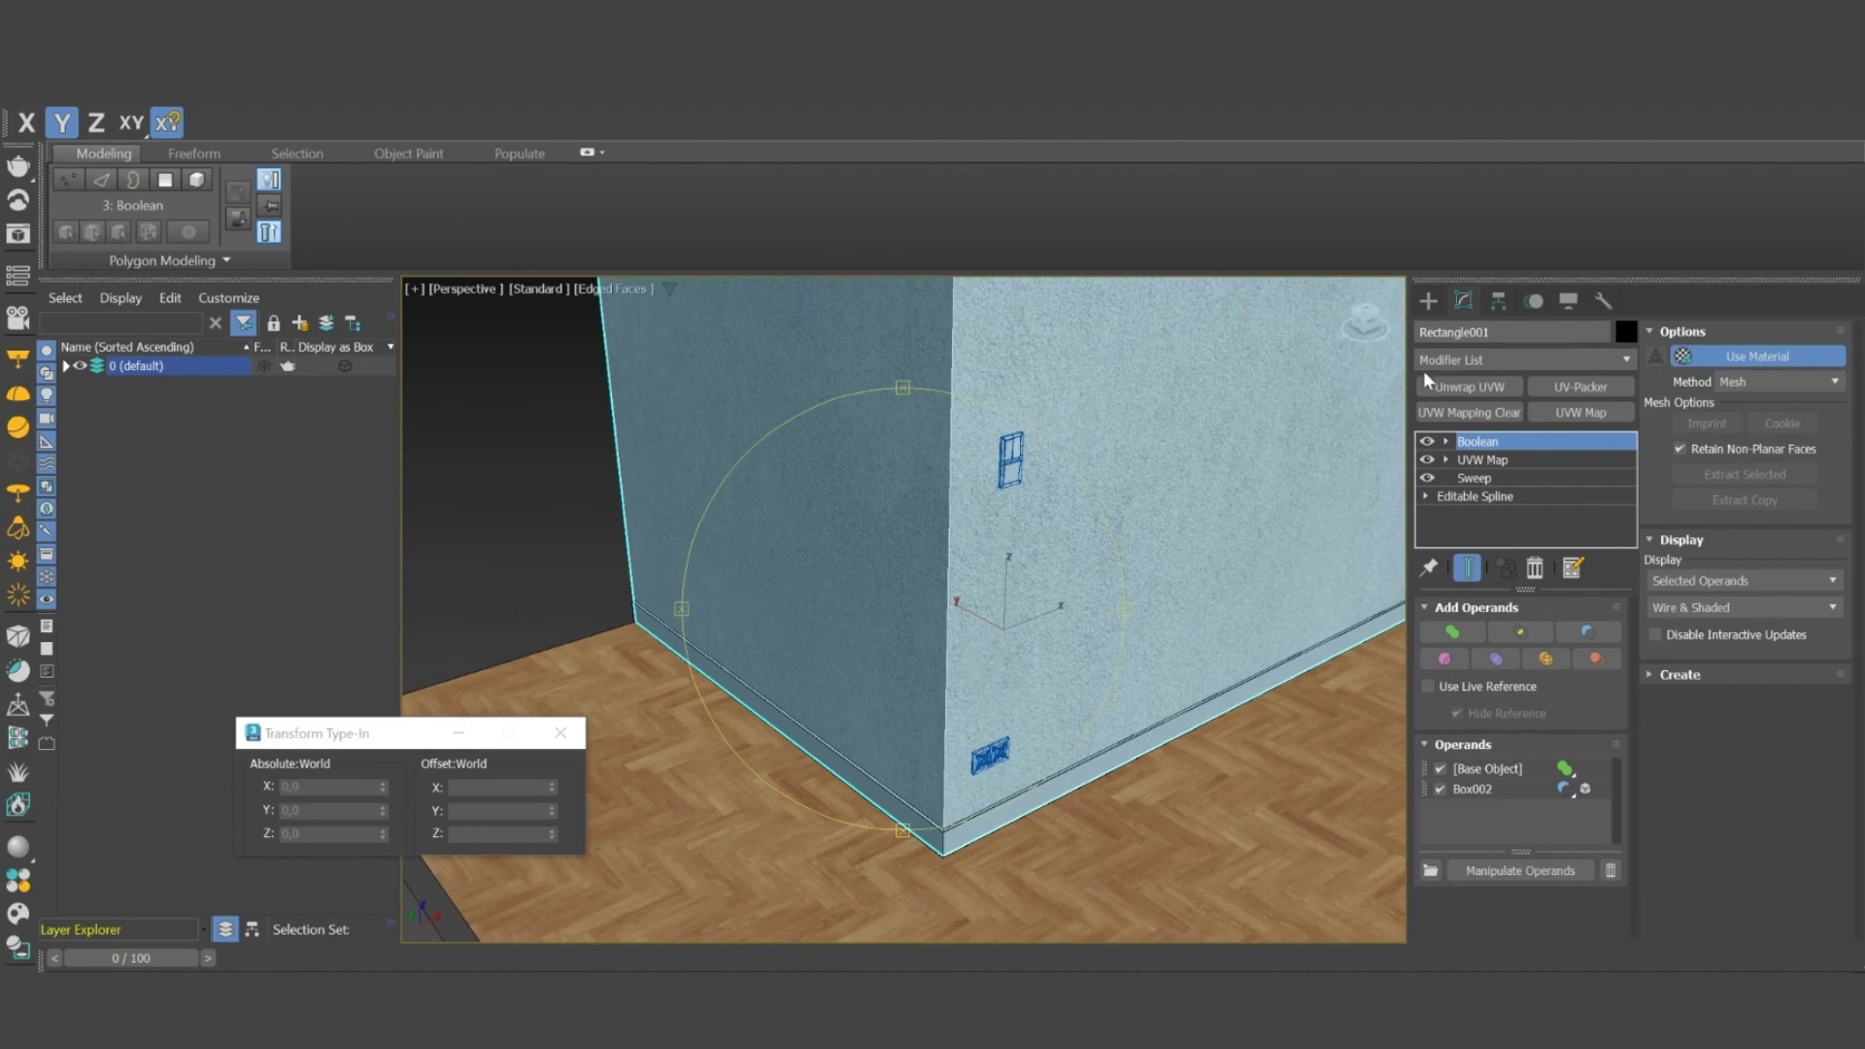
left_click(1428, 300)
key("w")
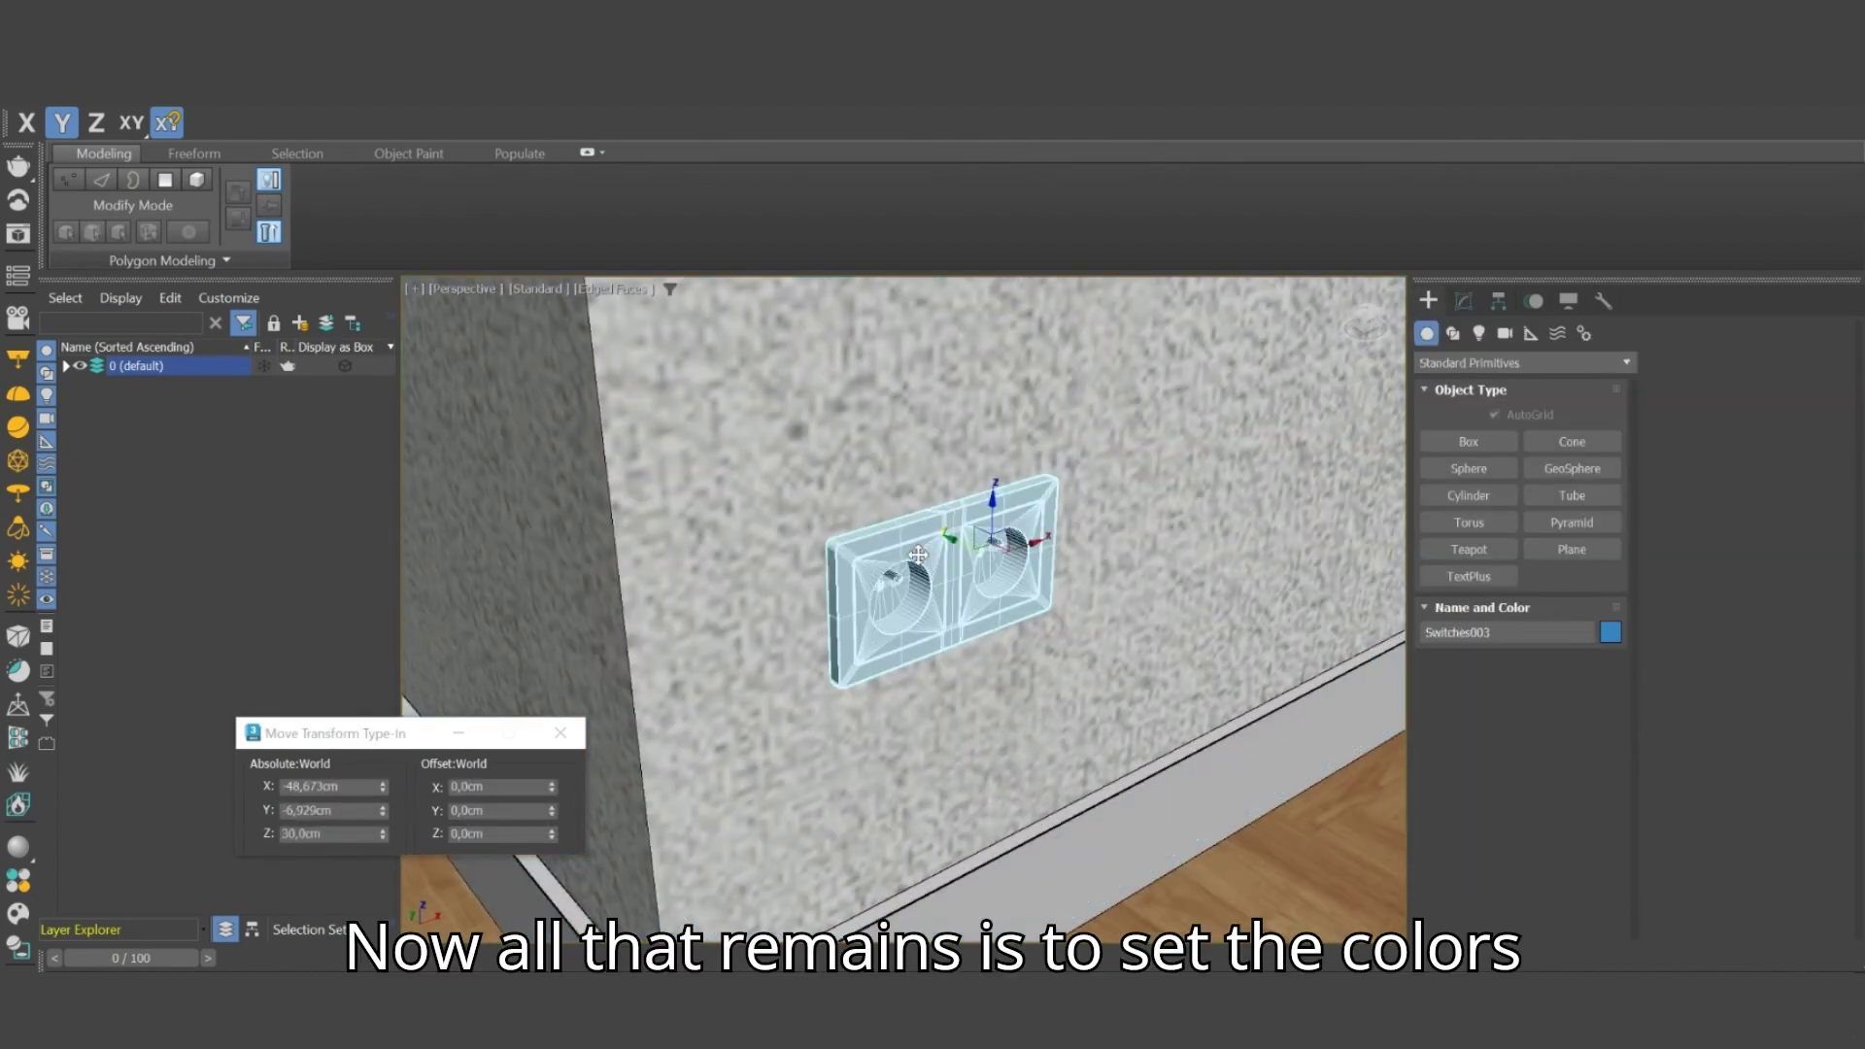
left_click(1469, 297)
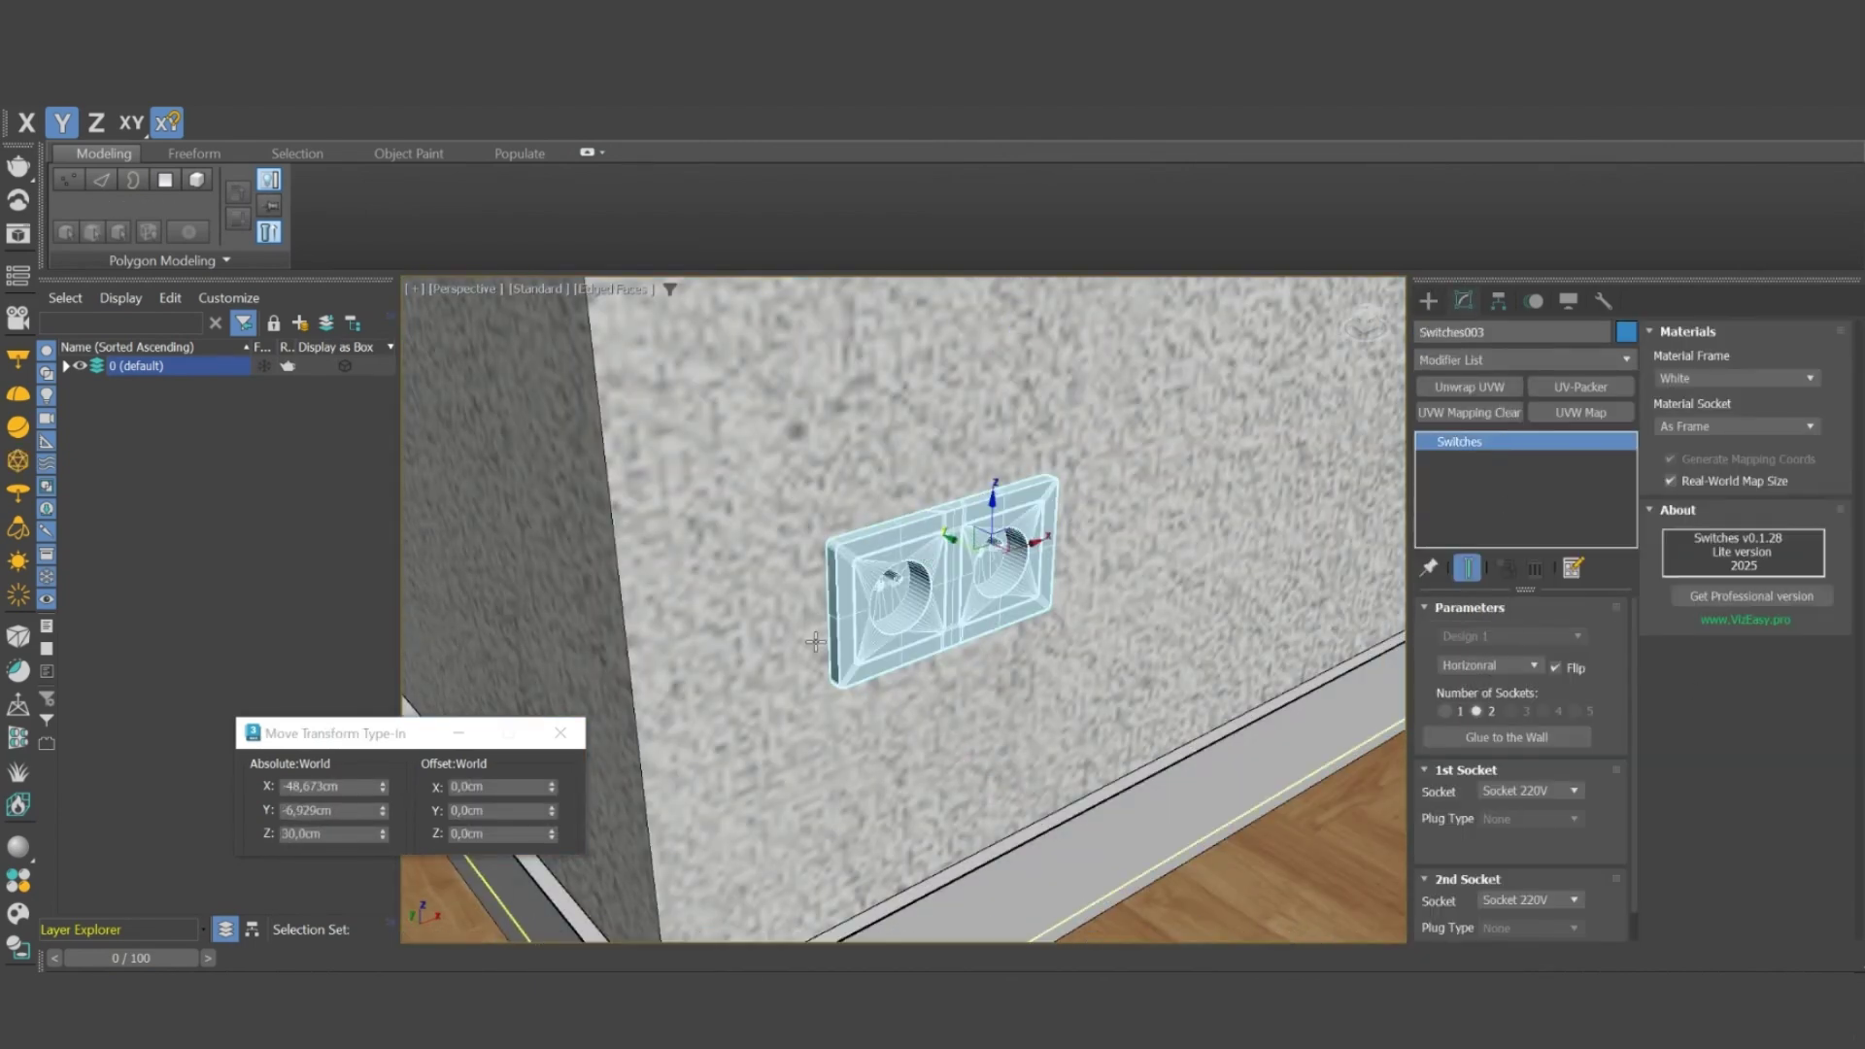
left_click(1708, 379)
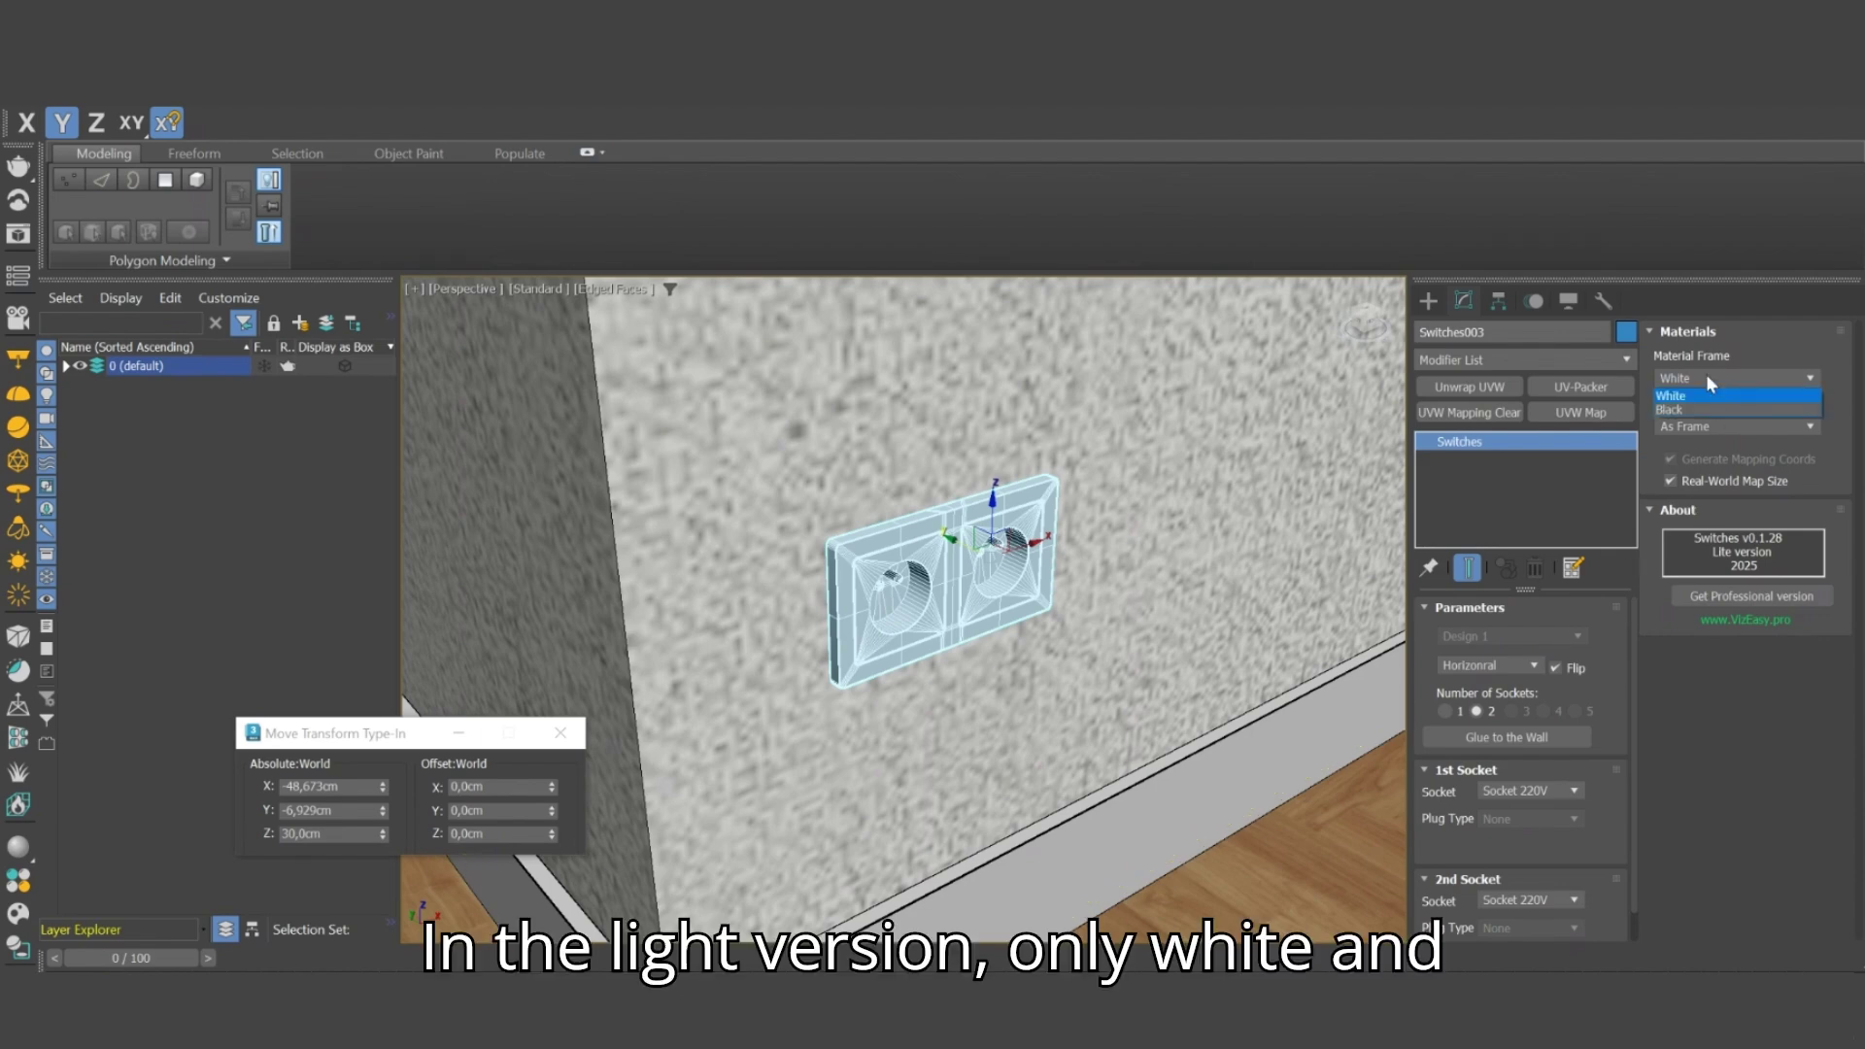
left_click(1695, 408)
left_click(1688, 425)
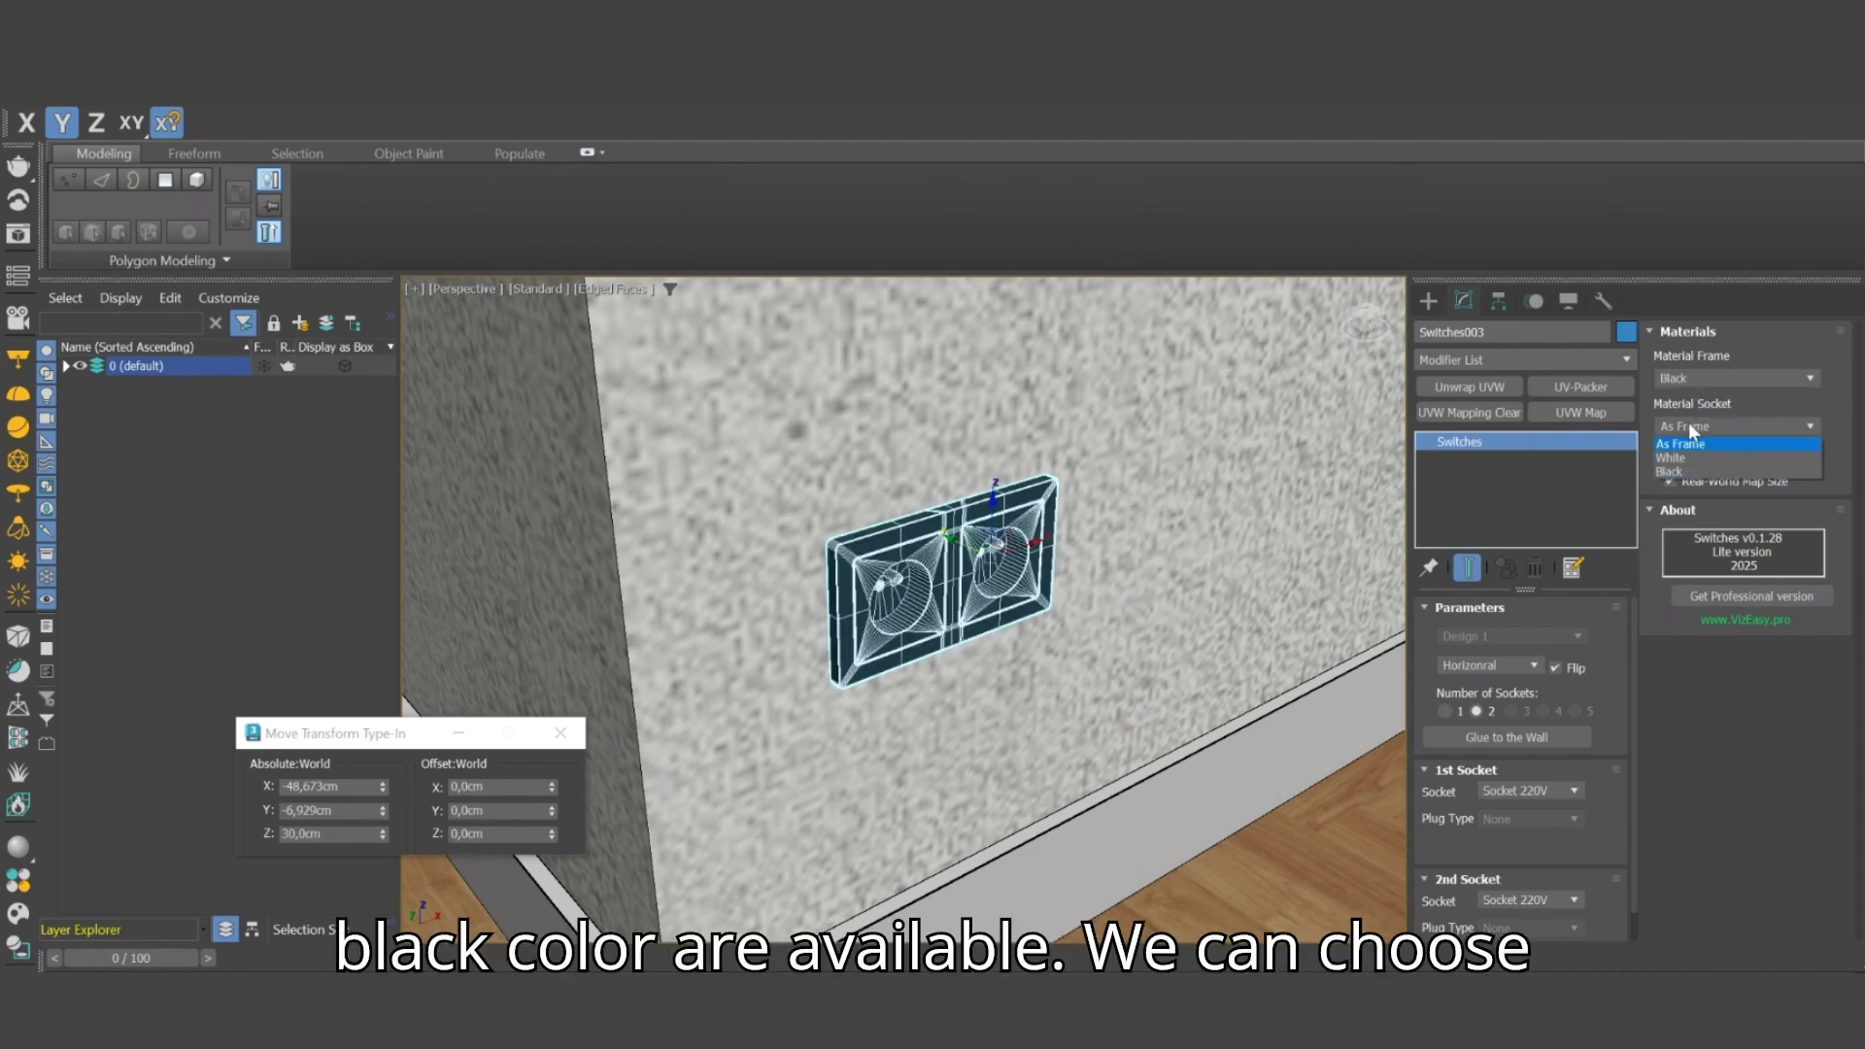
left_click(1682, 456)
key("z")
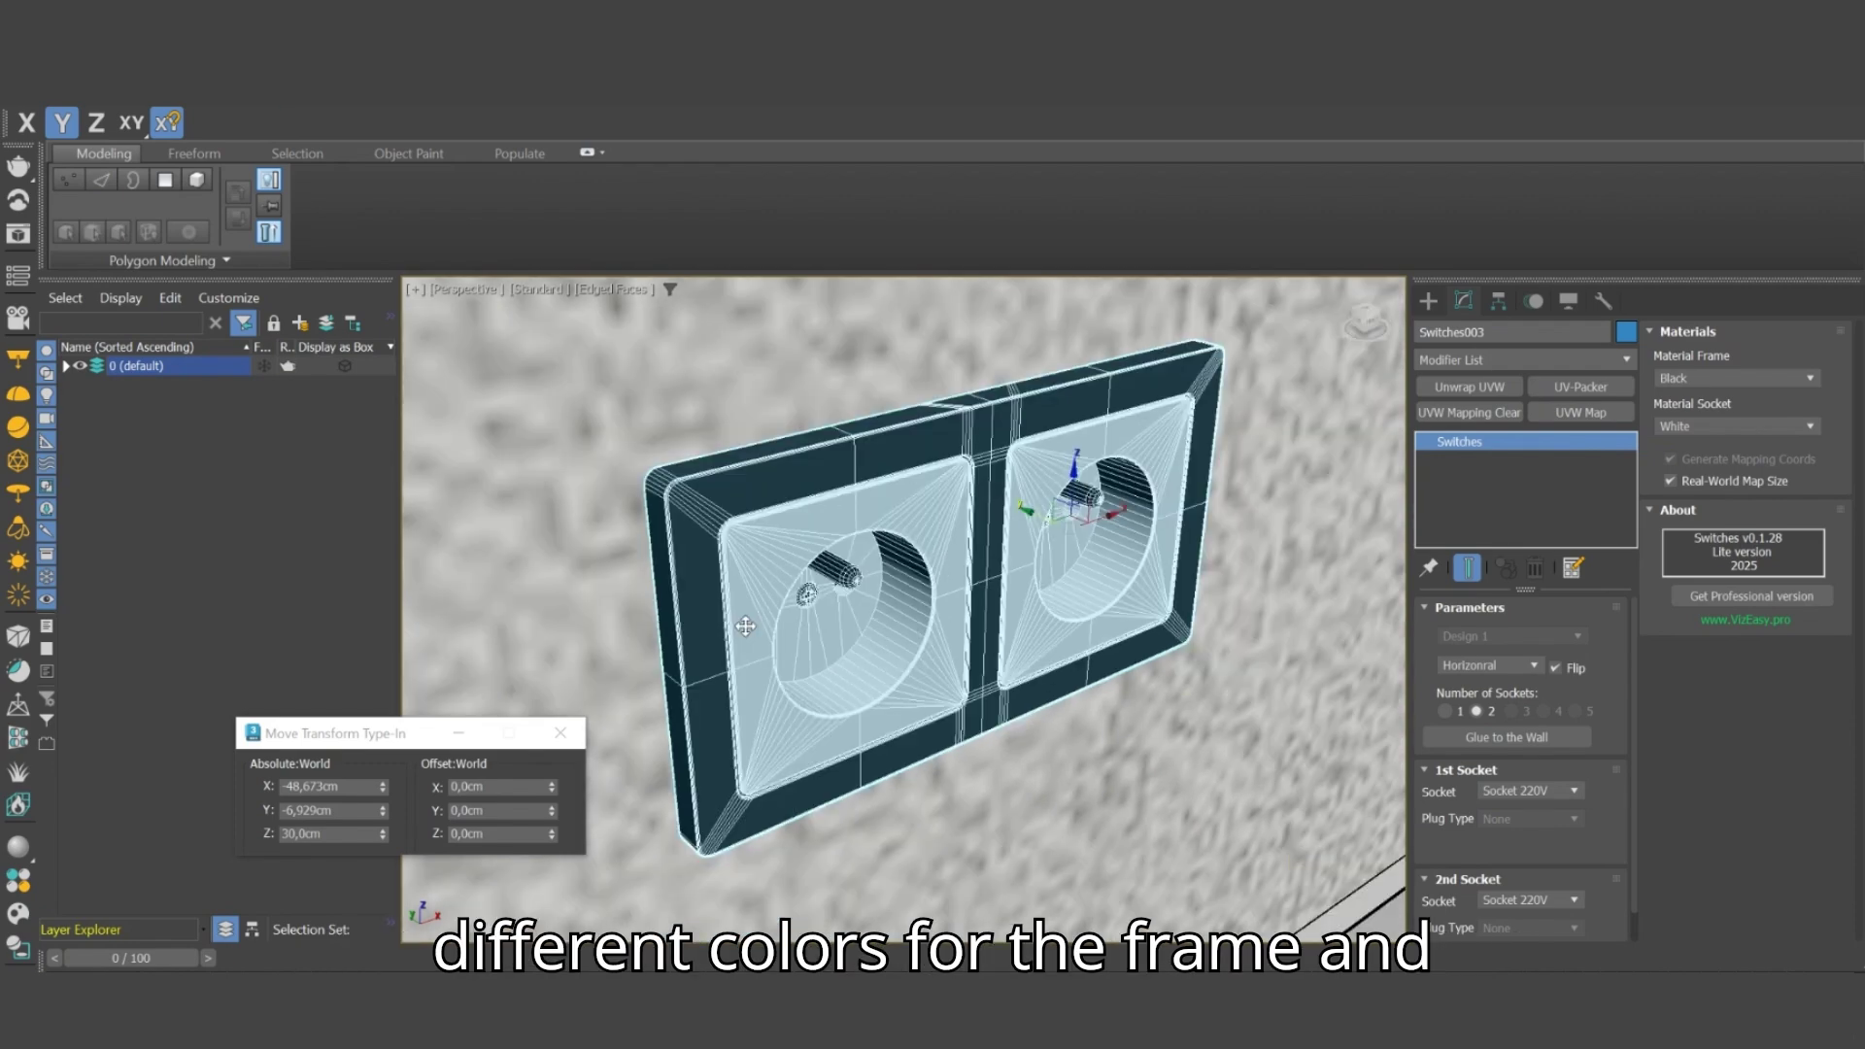
Step: Turn off the edged faces display in the perspective view
scroll(842, 627, "down", 3)
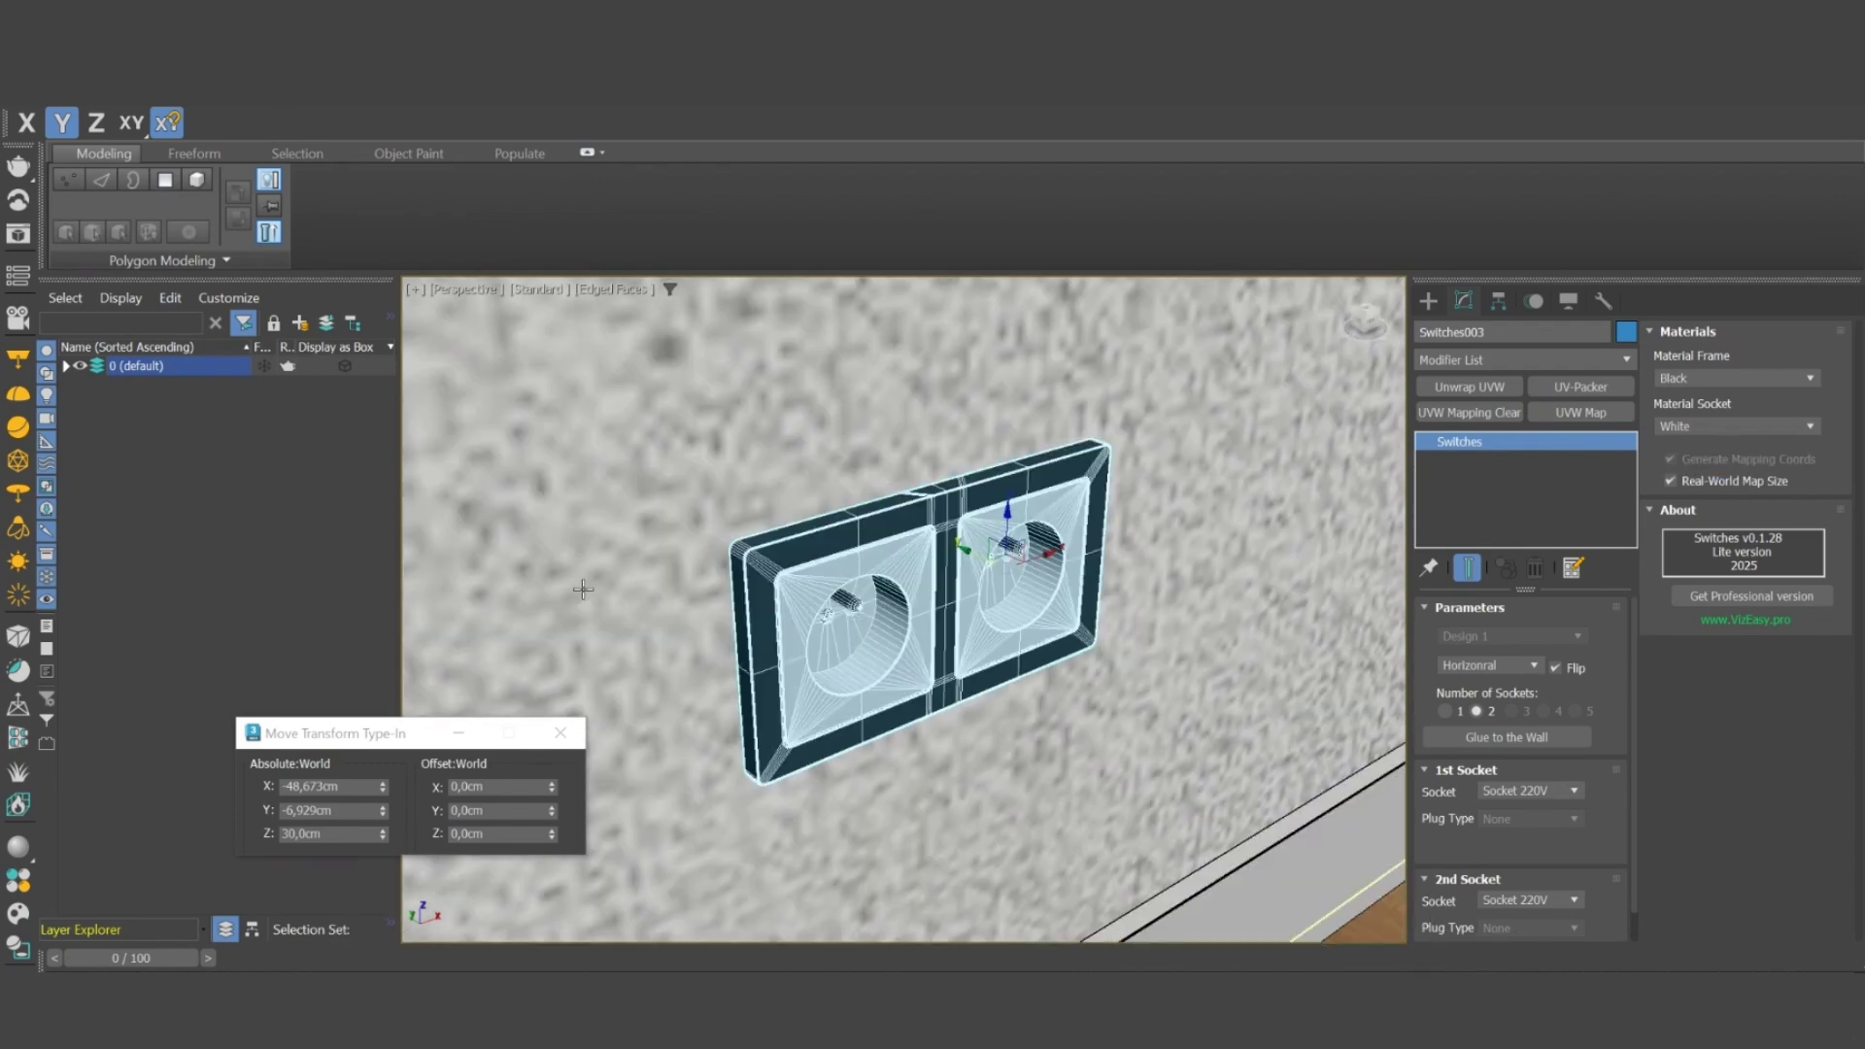
key("F4")
scroll(843, 662, "down", 2)
scroll(845, 484, "down", 3)
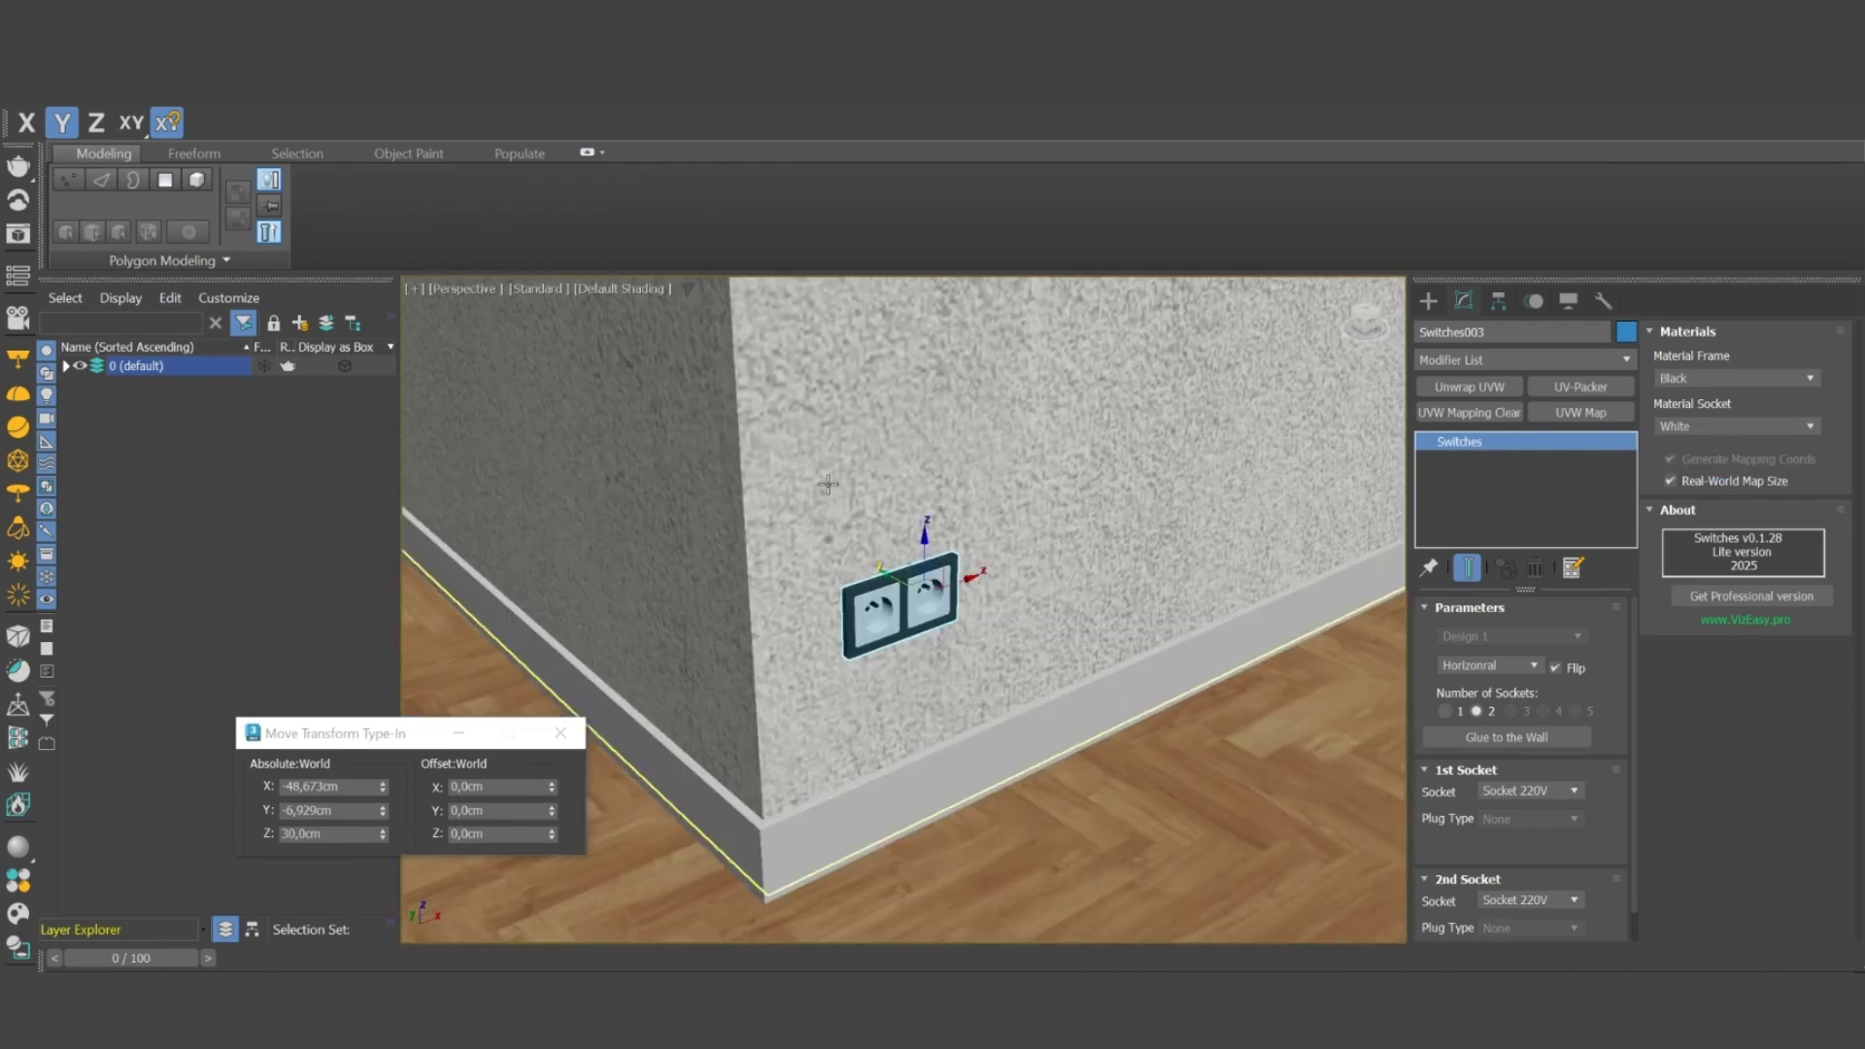
Step: Select the upper vertical switch frame and set its socket material to Black
middle_click_drag(828, 484, 862, 716)
scroll(862, 716, "down", 3)
middle_click_drag(909, 337, 993, 516)
scroll(993, 516, "up", 6)
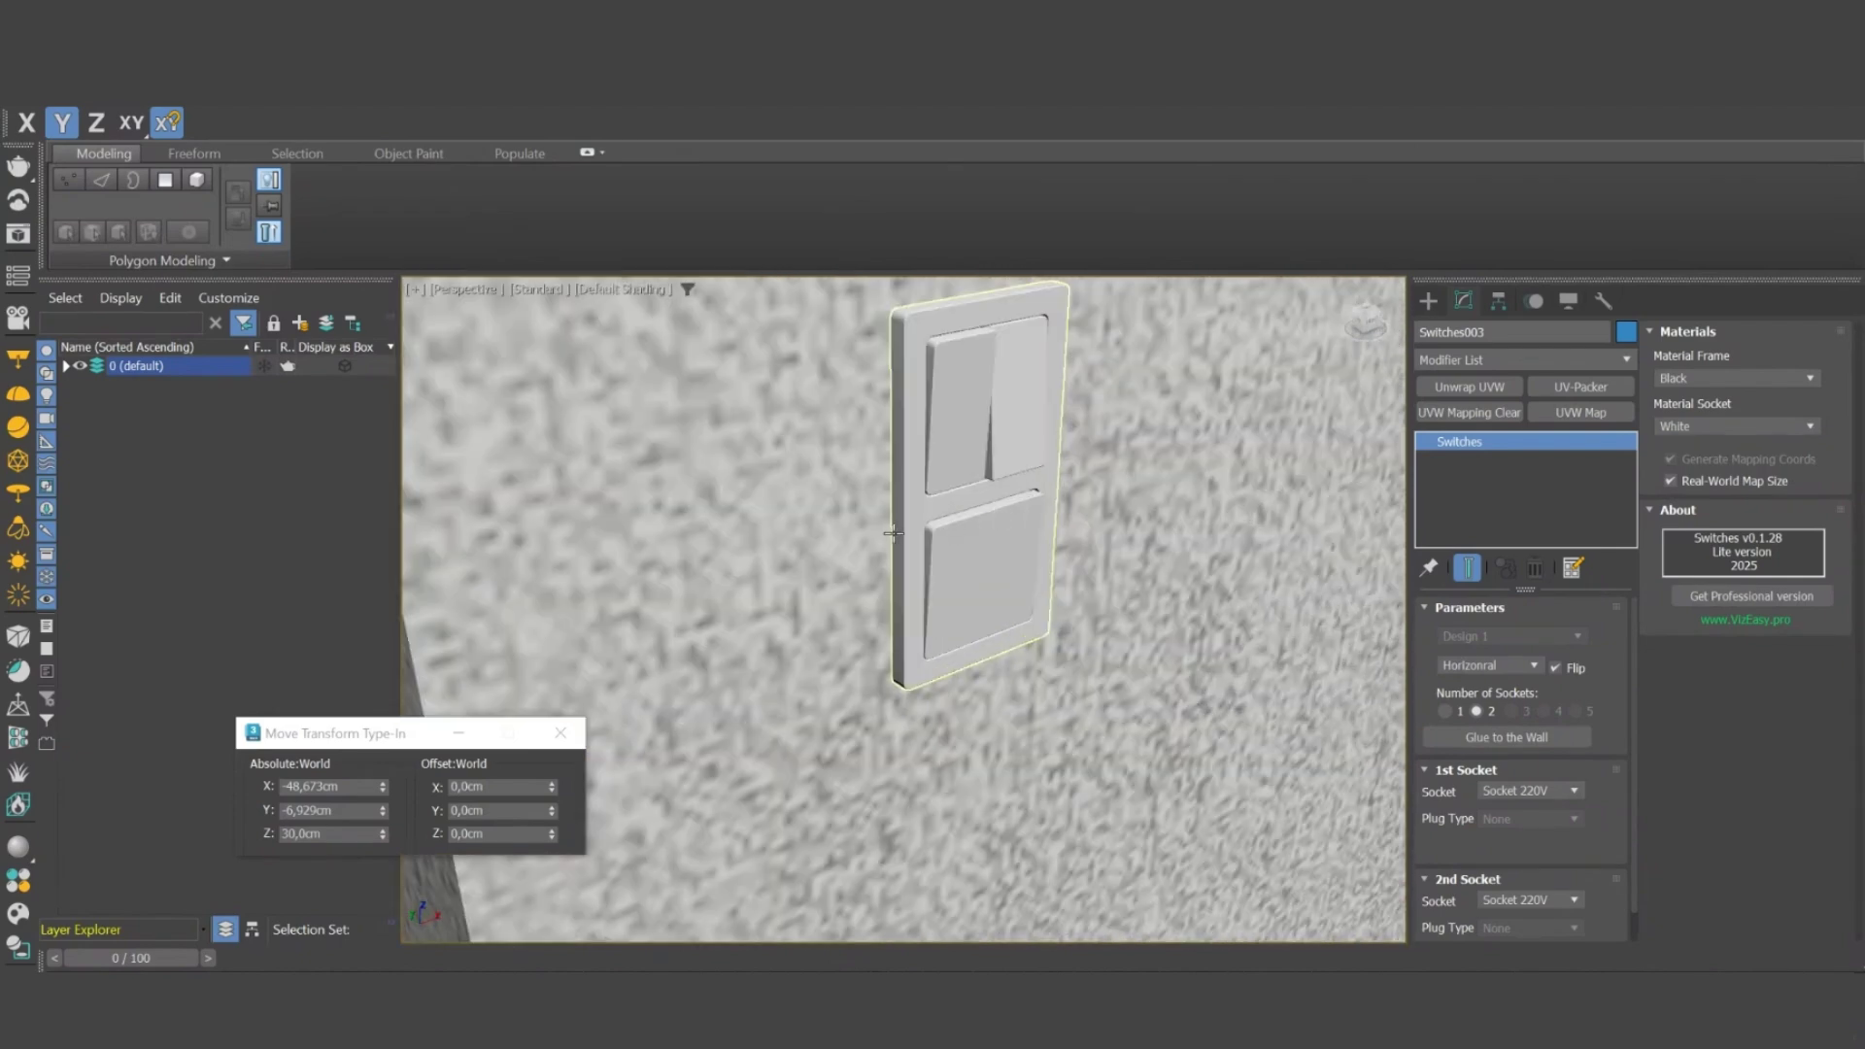
left_click(914, 508)
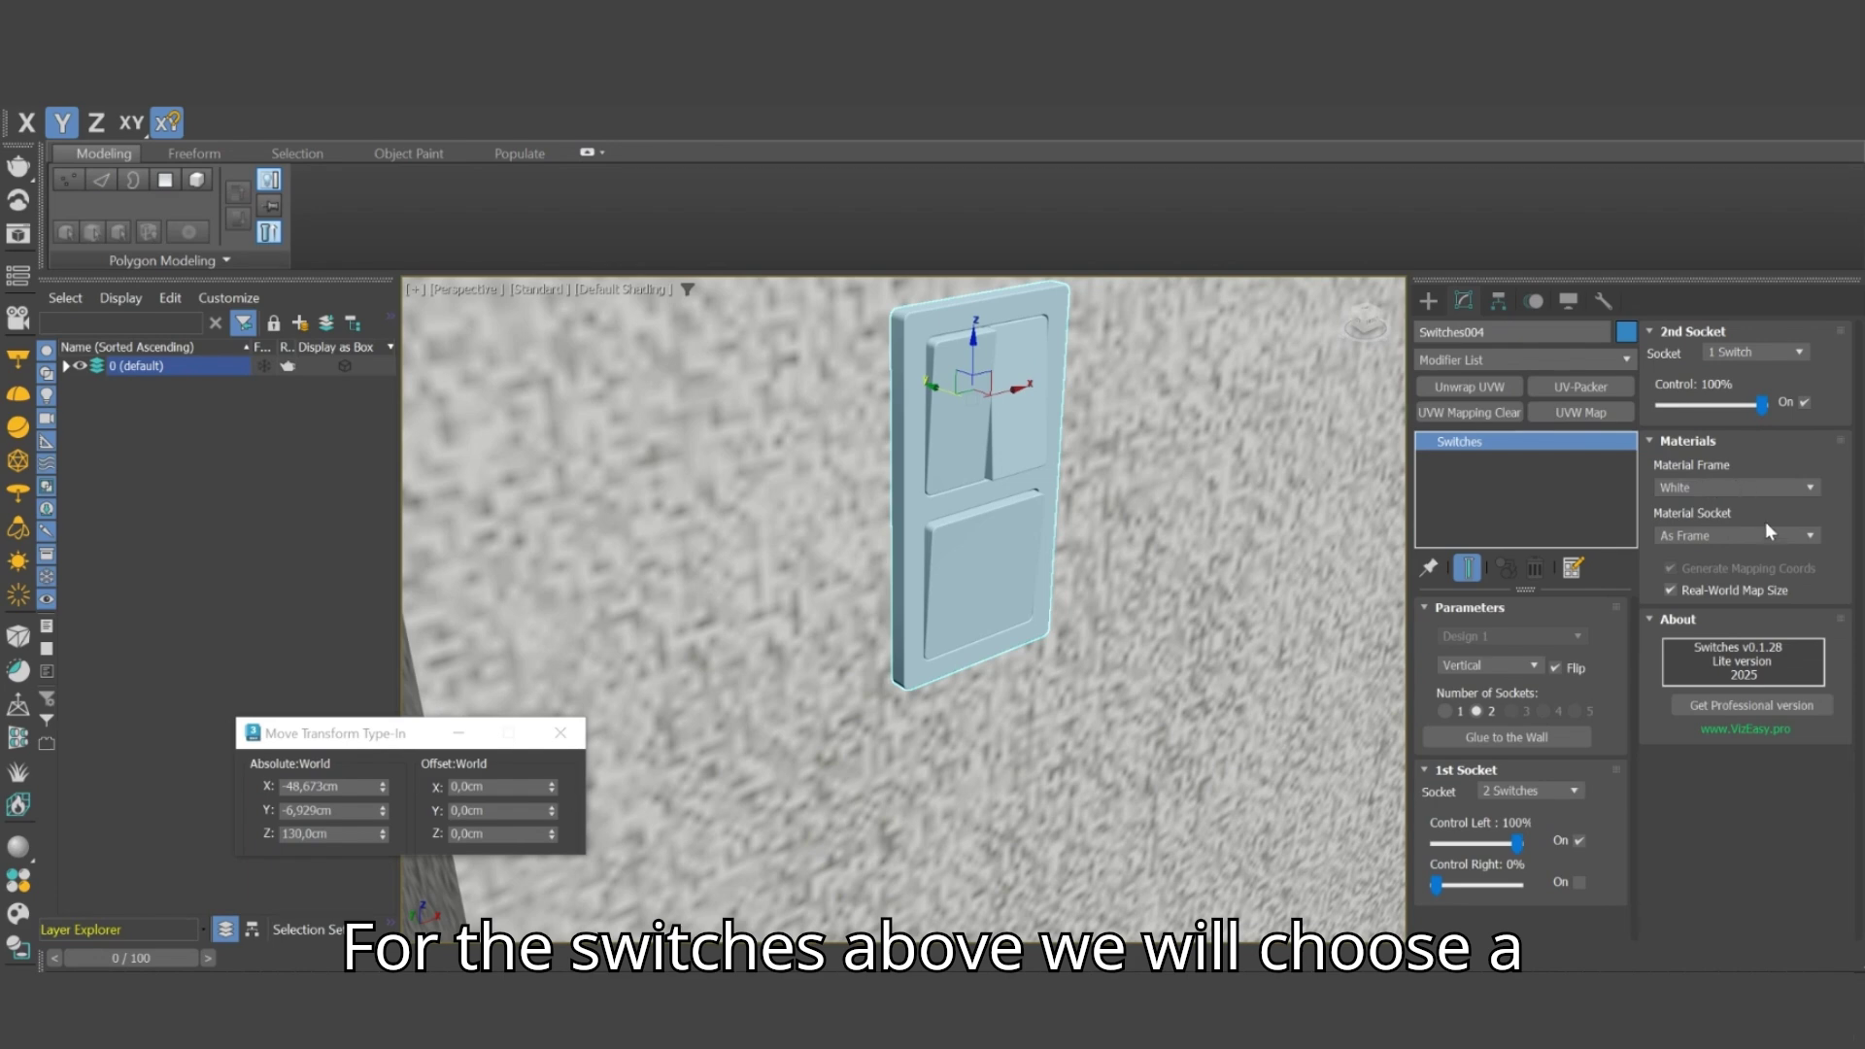
left_click(1758, 535)
left_click(1702, 582)
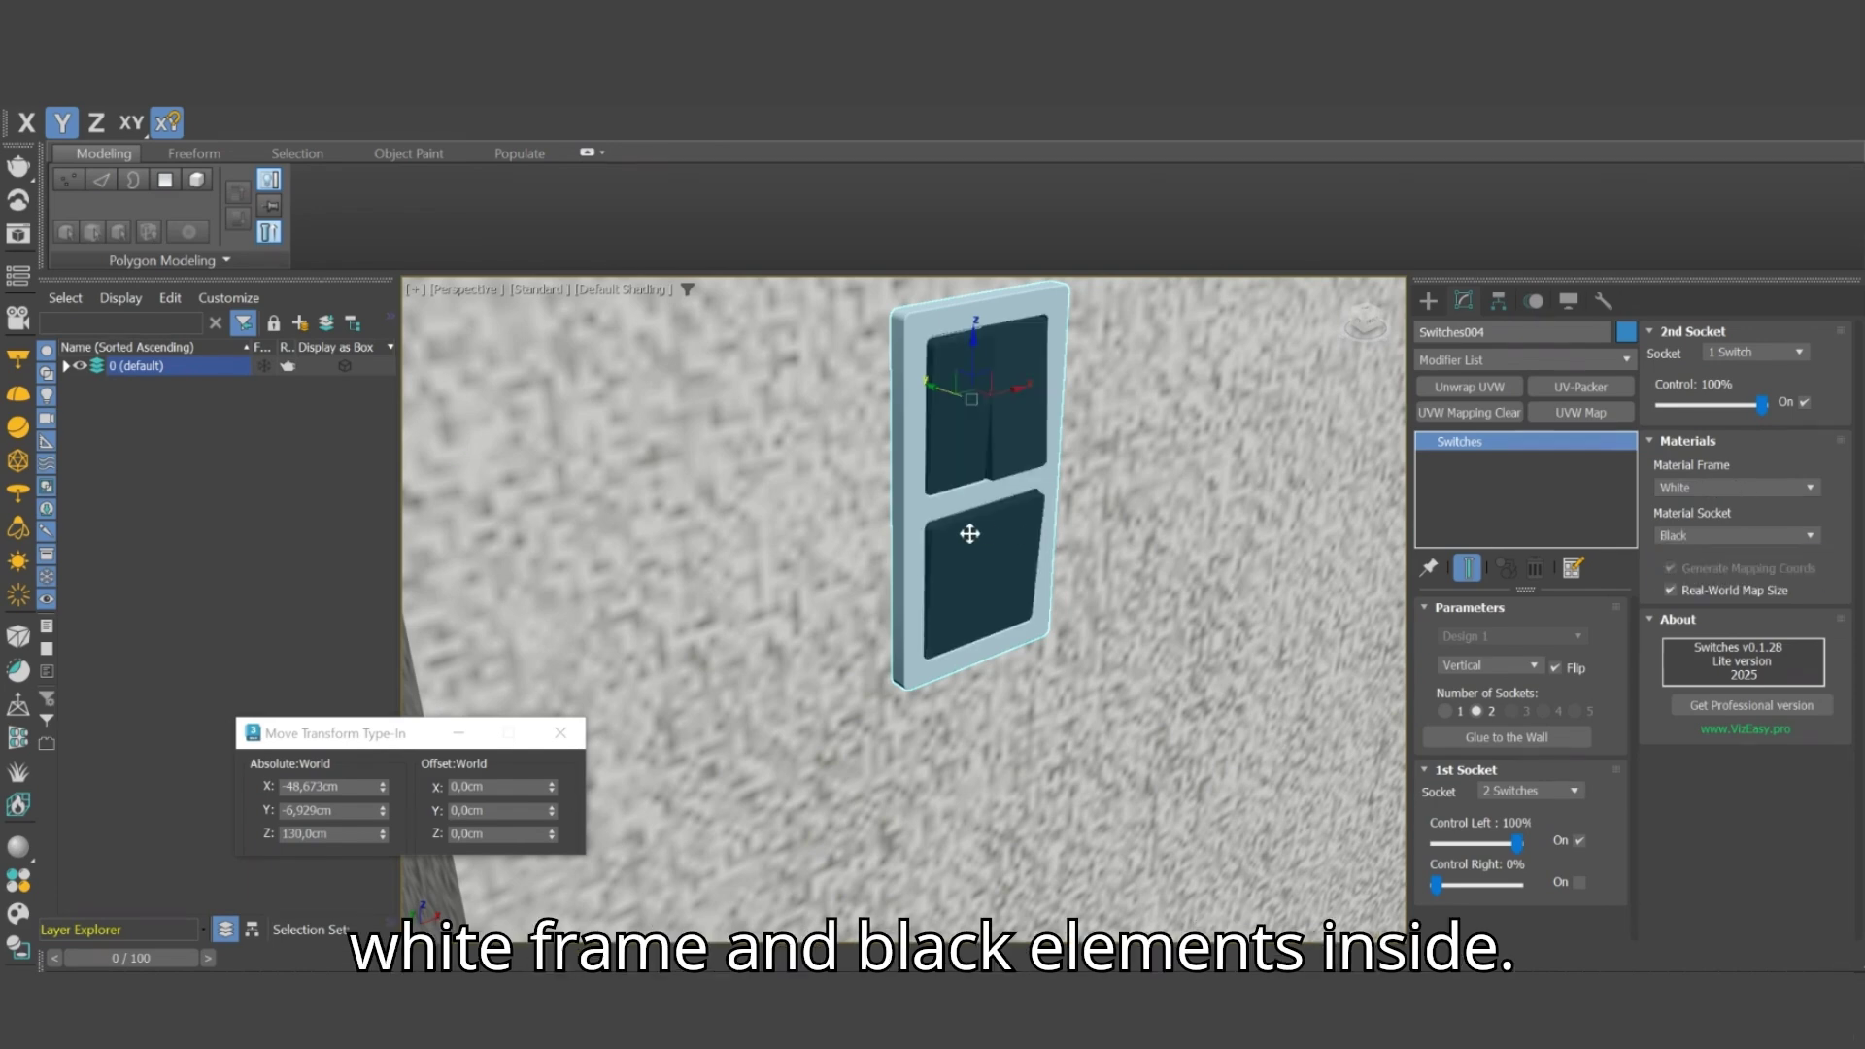
Step: Place two single switches with AutoGrid on the darker wall around the corner, one low and one higher up
scroll(777, 612, "down", 5)
scroll(809, 687, "down", 3)
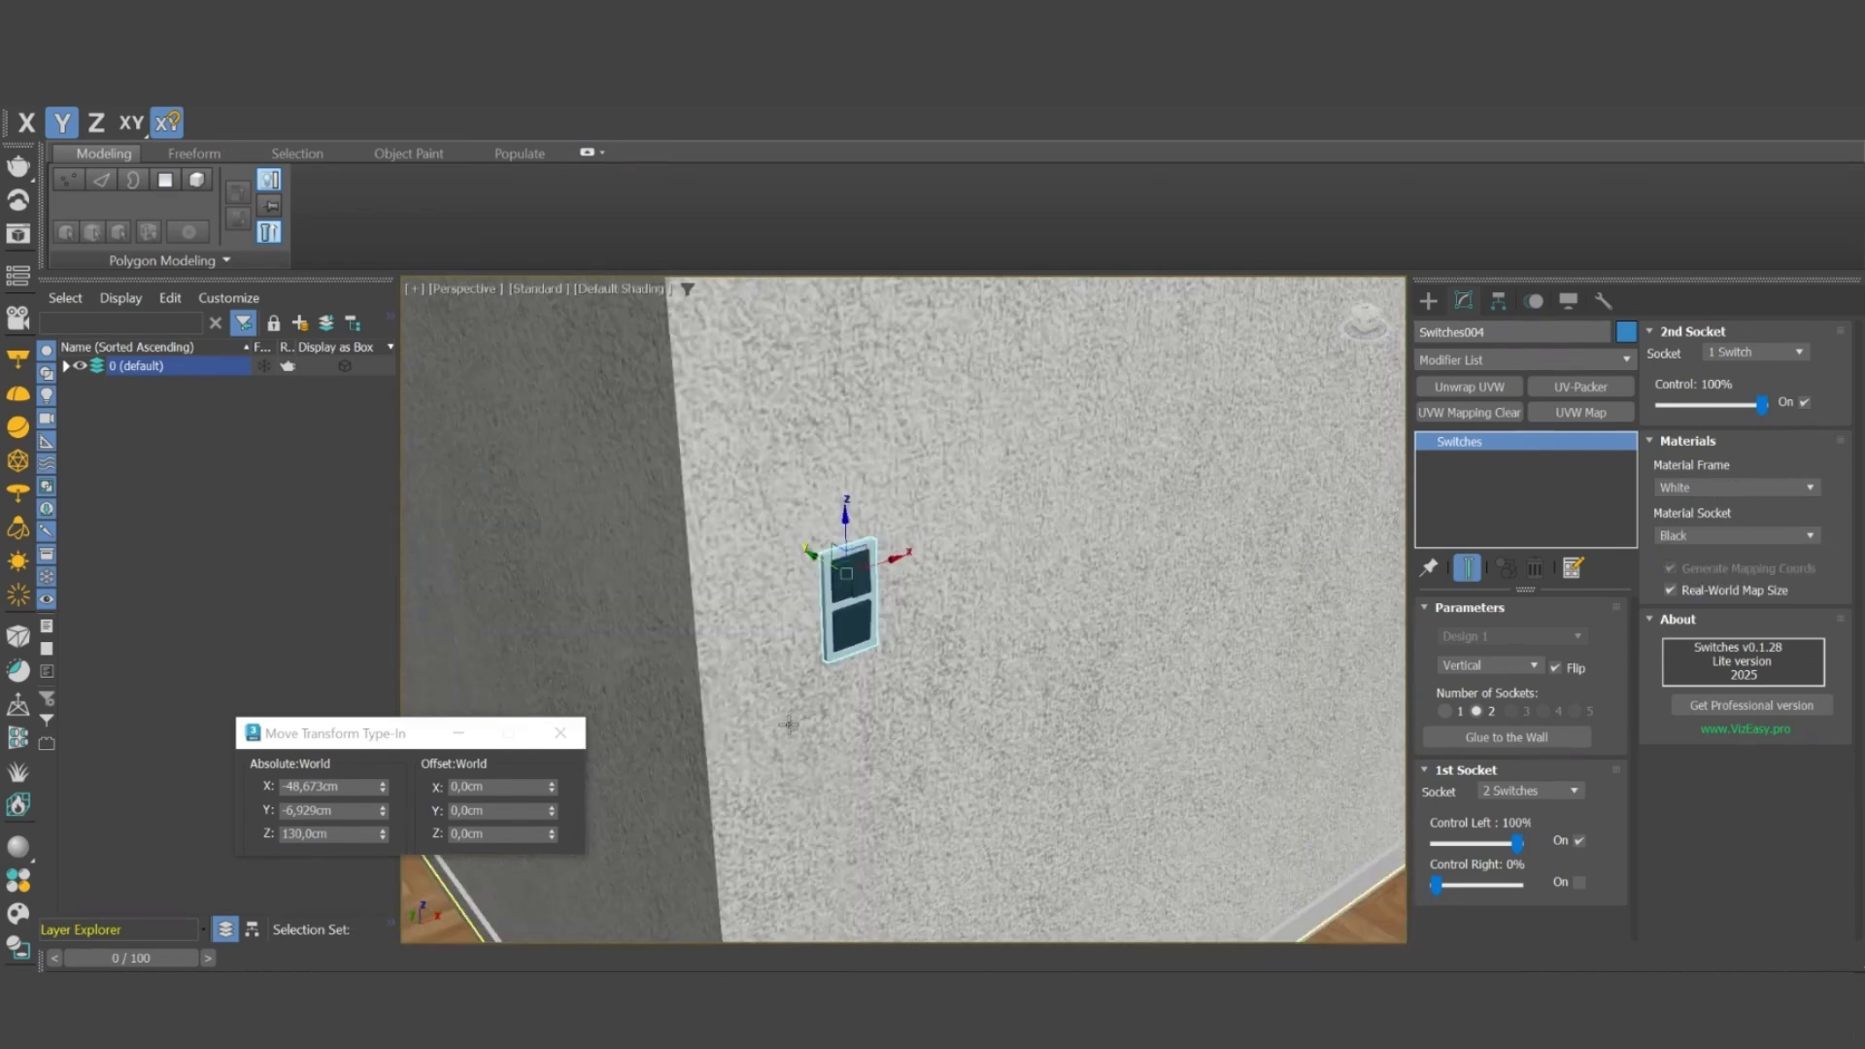
middle_click_drag(809, 687, 913, 457)
scroll(913, 460, "down", 4)
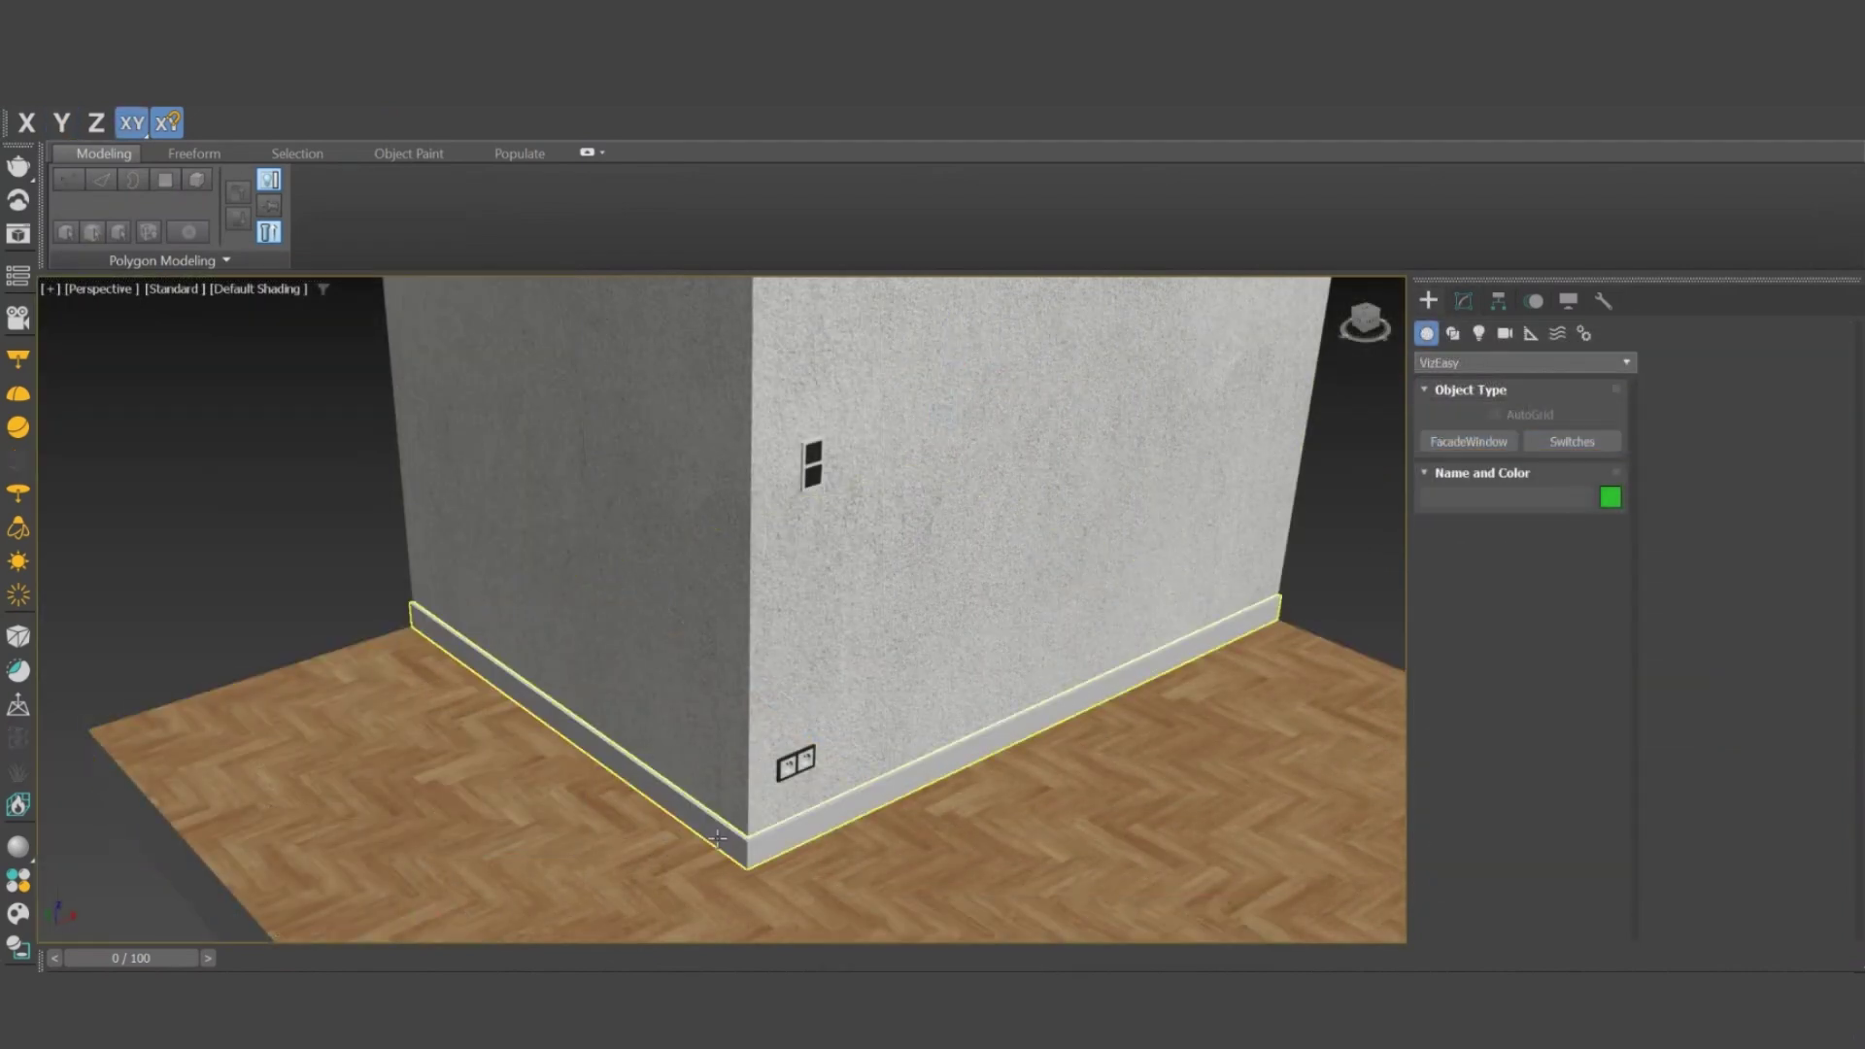
scroll(746, 809, "up", 5)
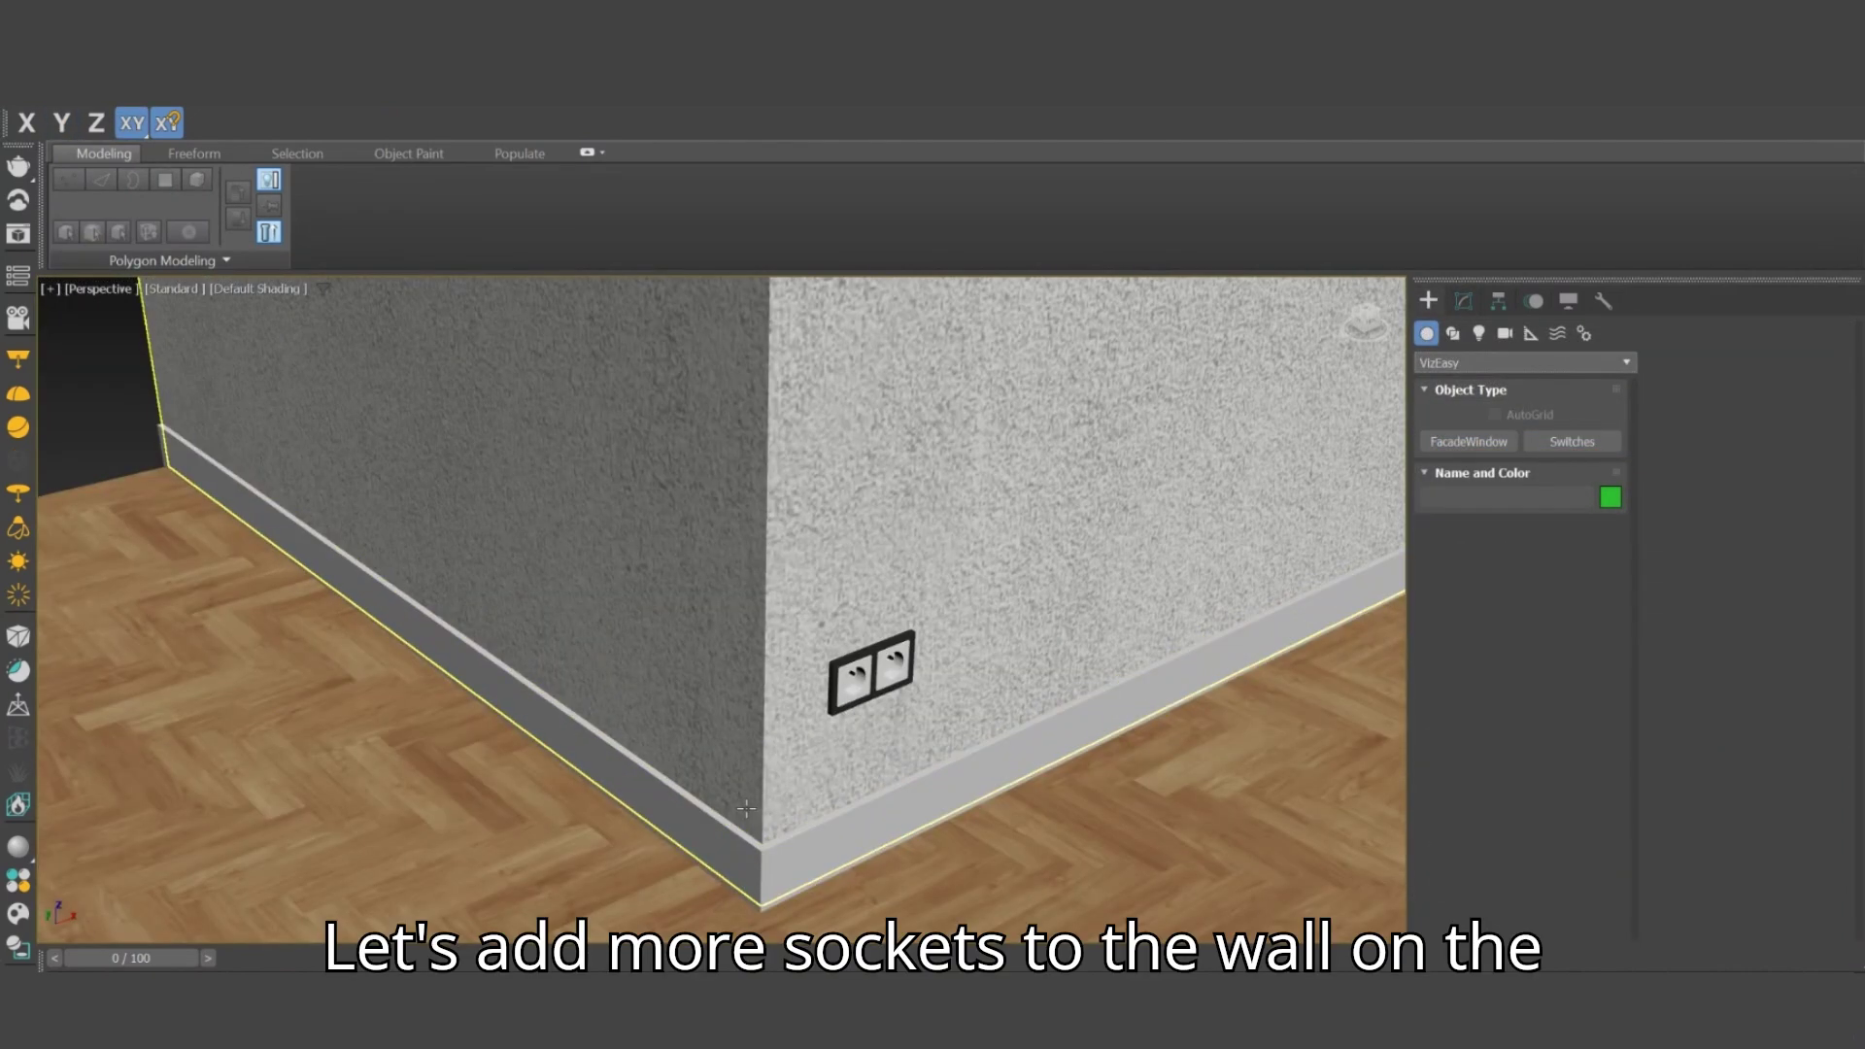
scroll(746, 808, "down", 5)
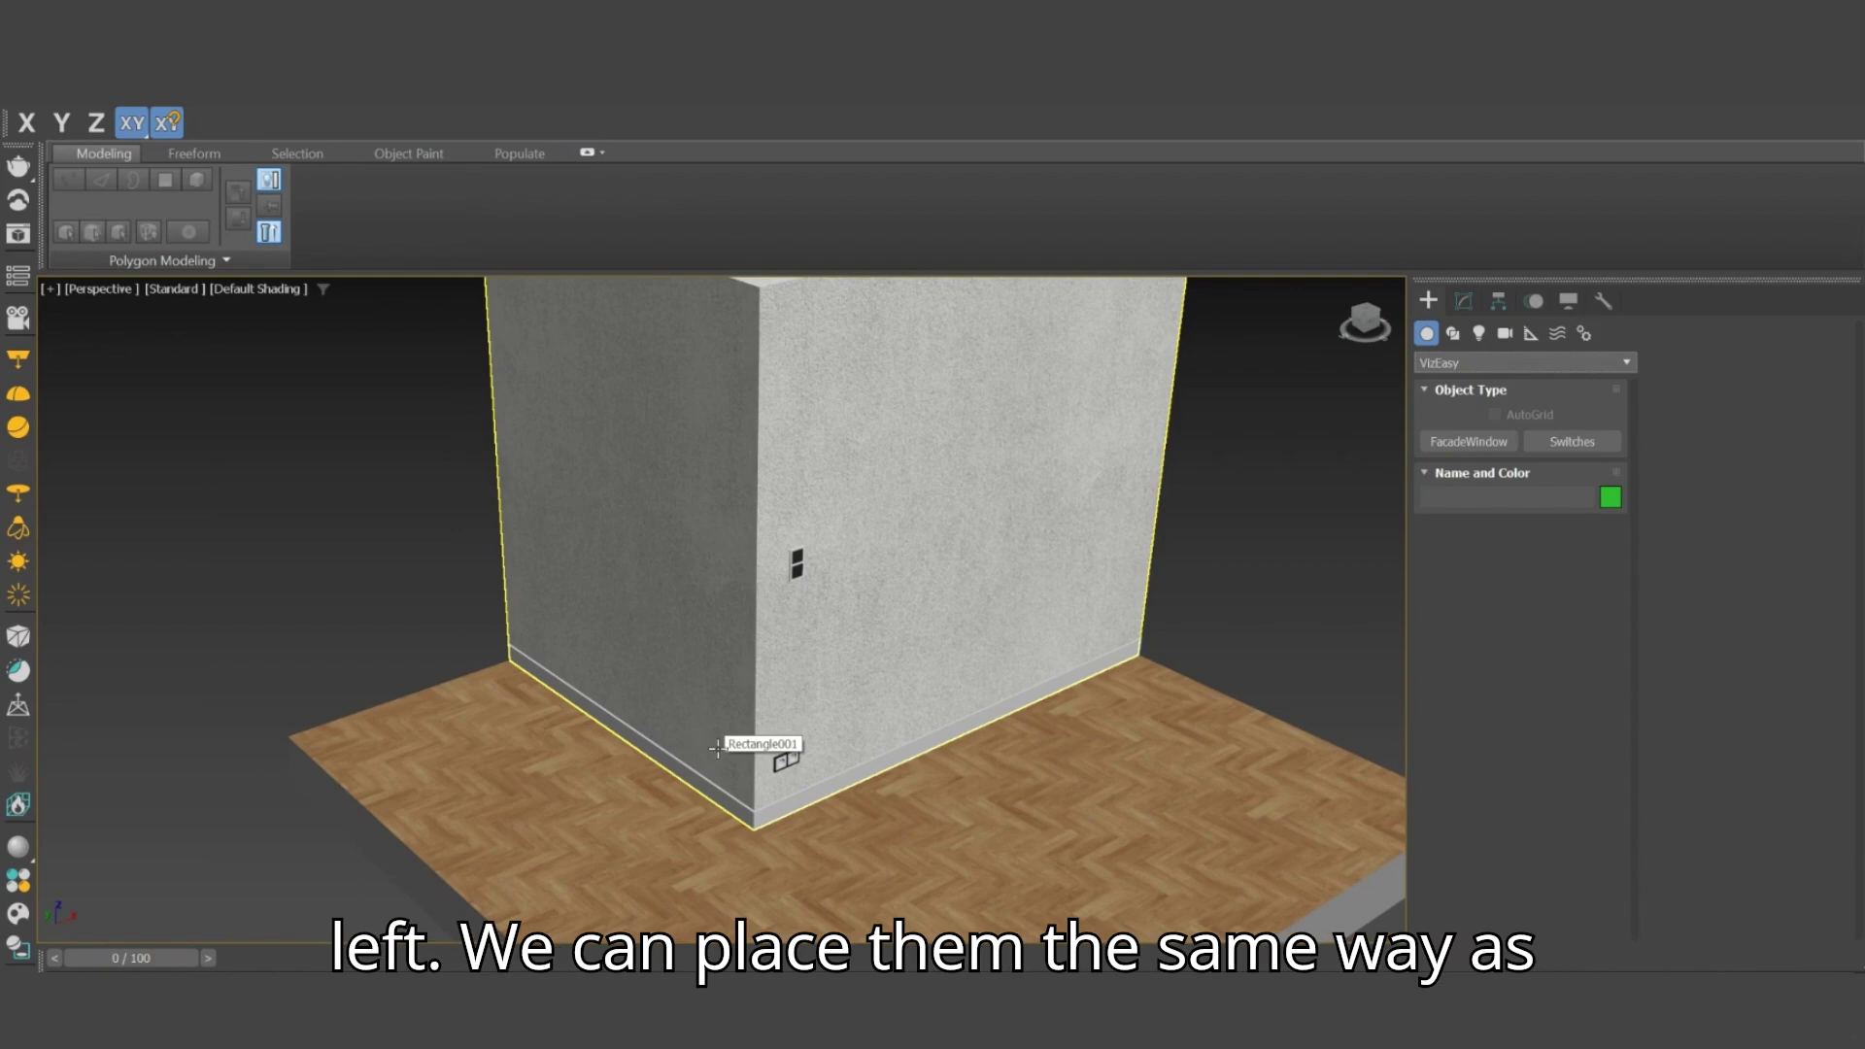
scroll(717, 748, "up", 2)
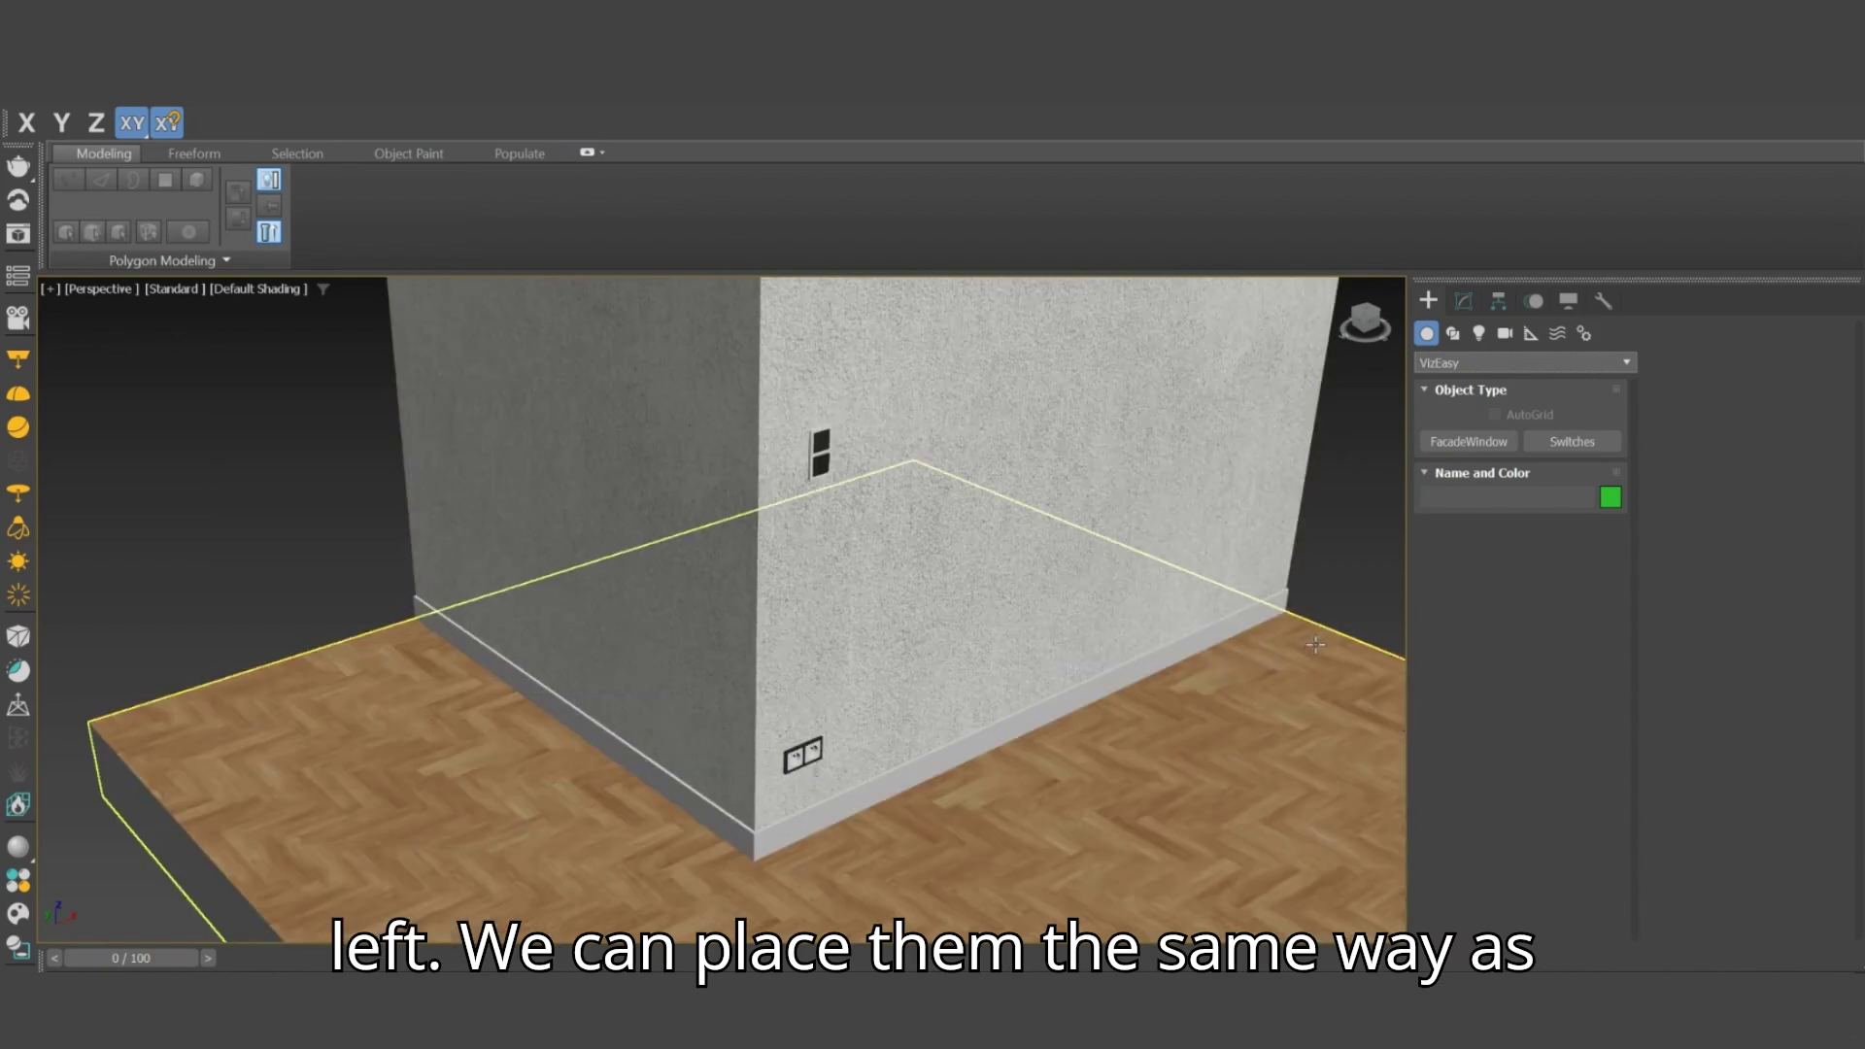
left_click(1572, 441)
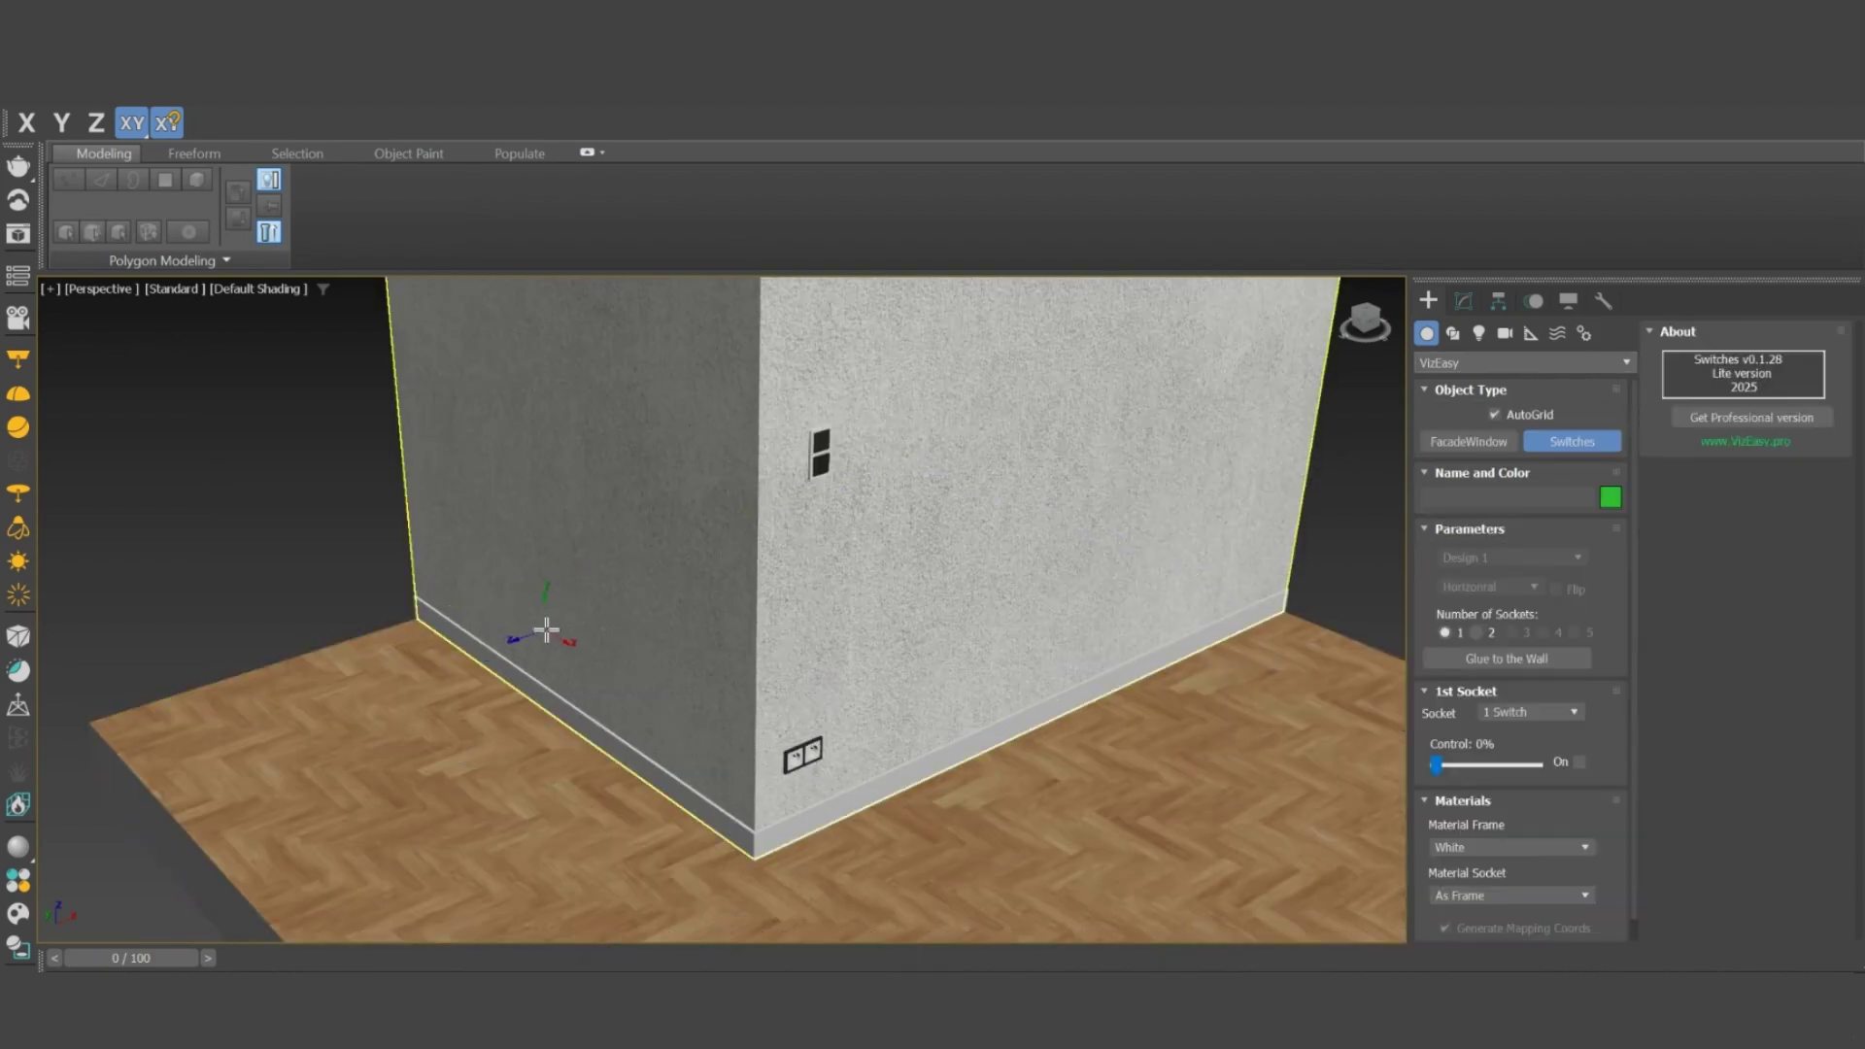
left_click(547, 630)
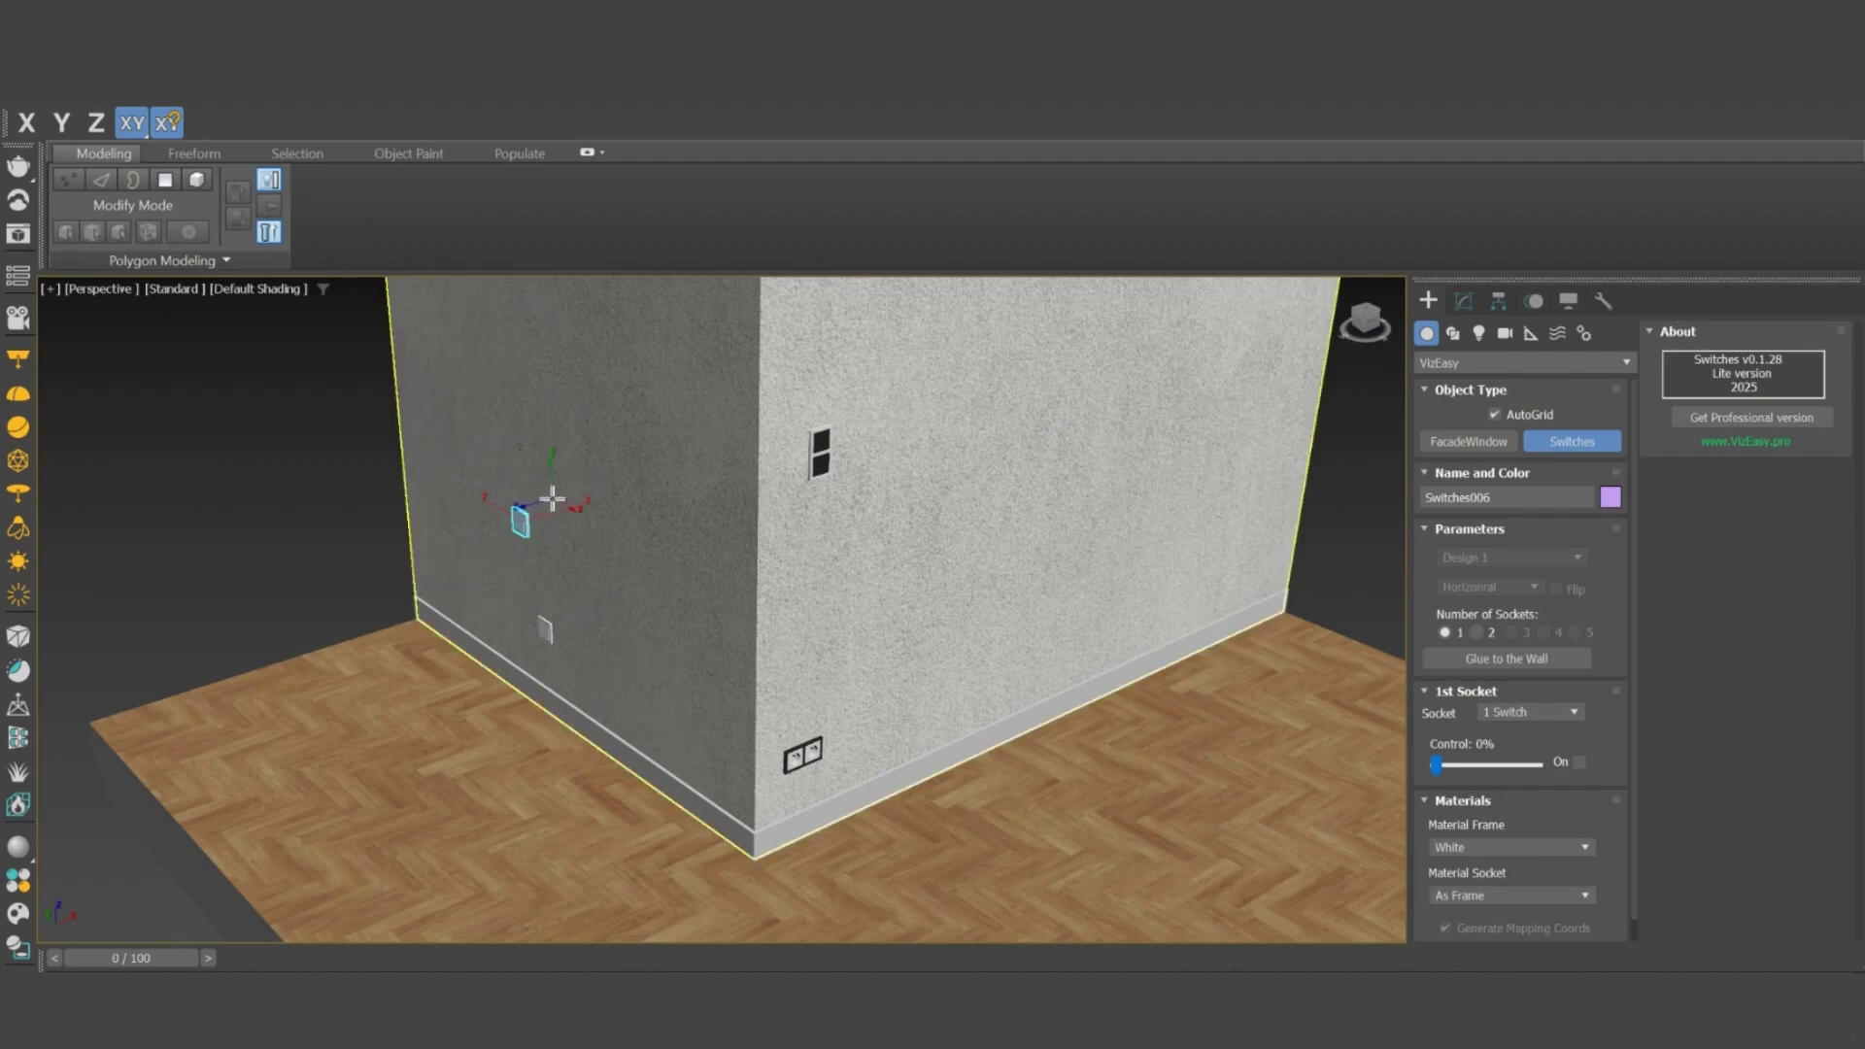
left_click(552, 498)
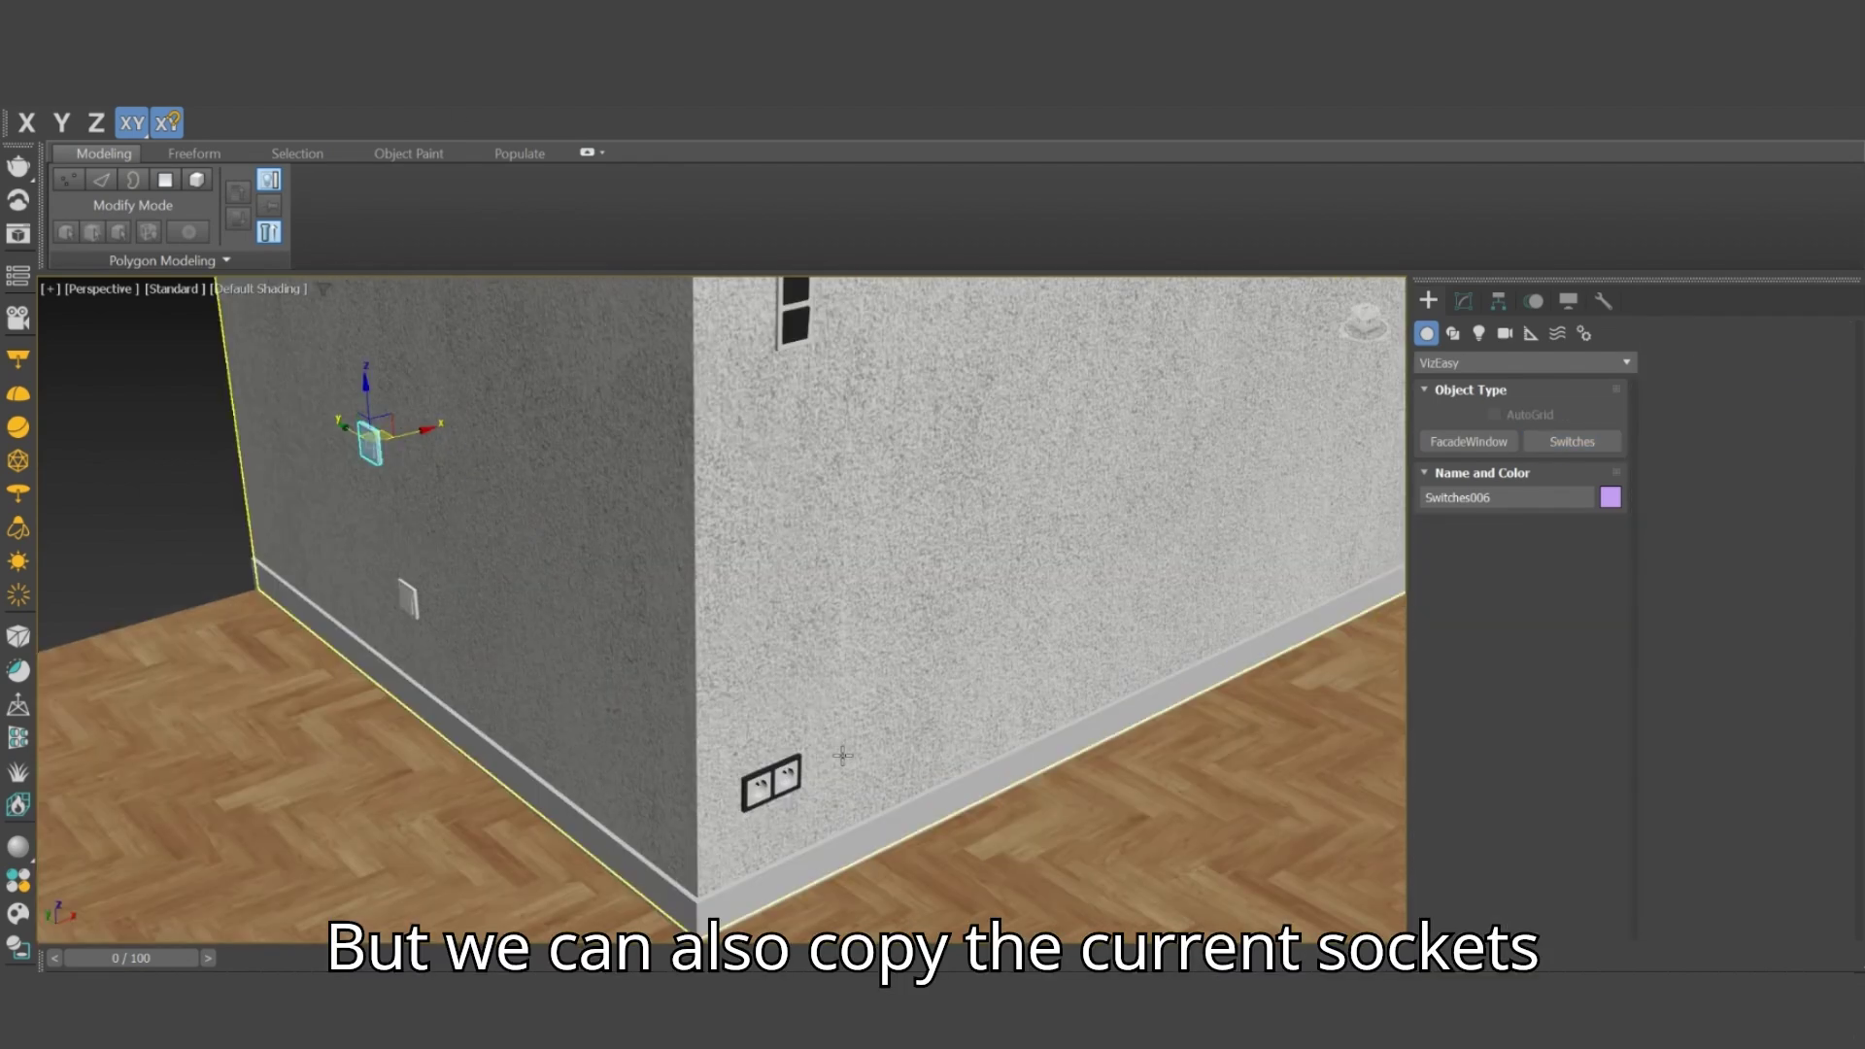
Step: Clone the lower double socket as an instance, offset past the corner towards the darker wall
left_click(763, 772)
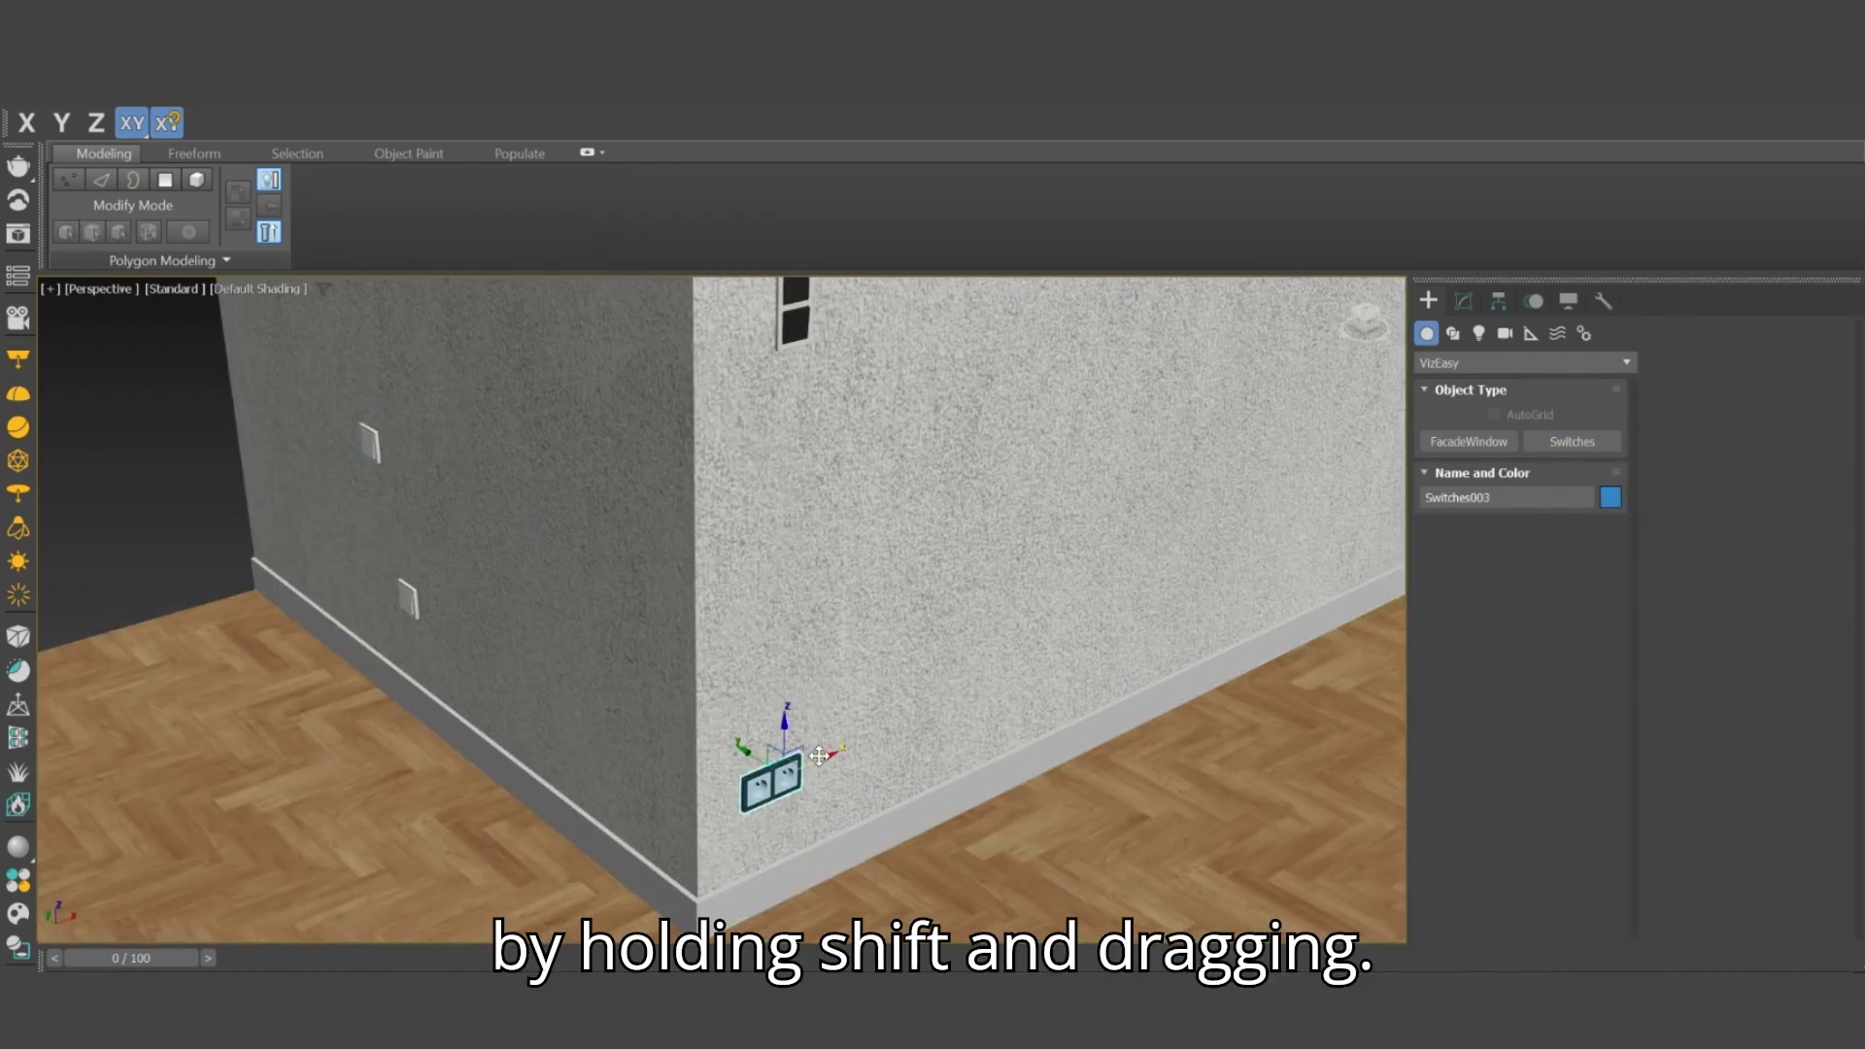
left_click_drag(819, 756, 630, 839, "shift")
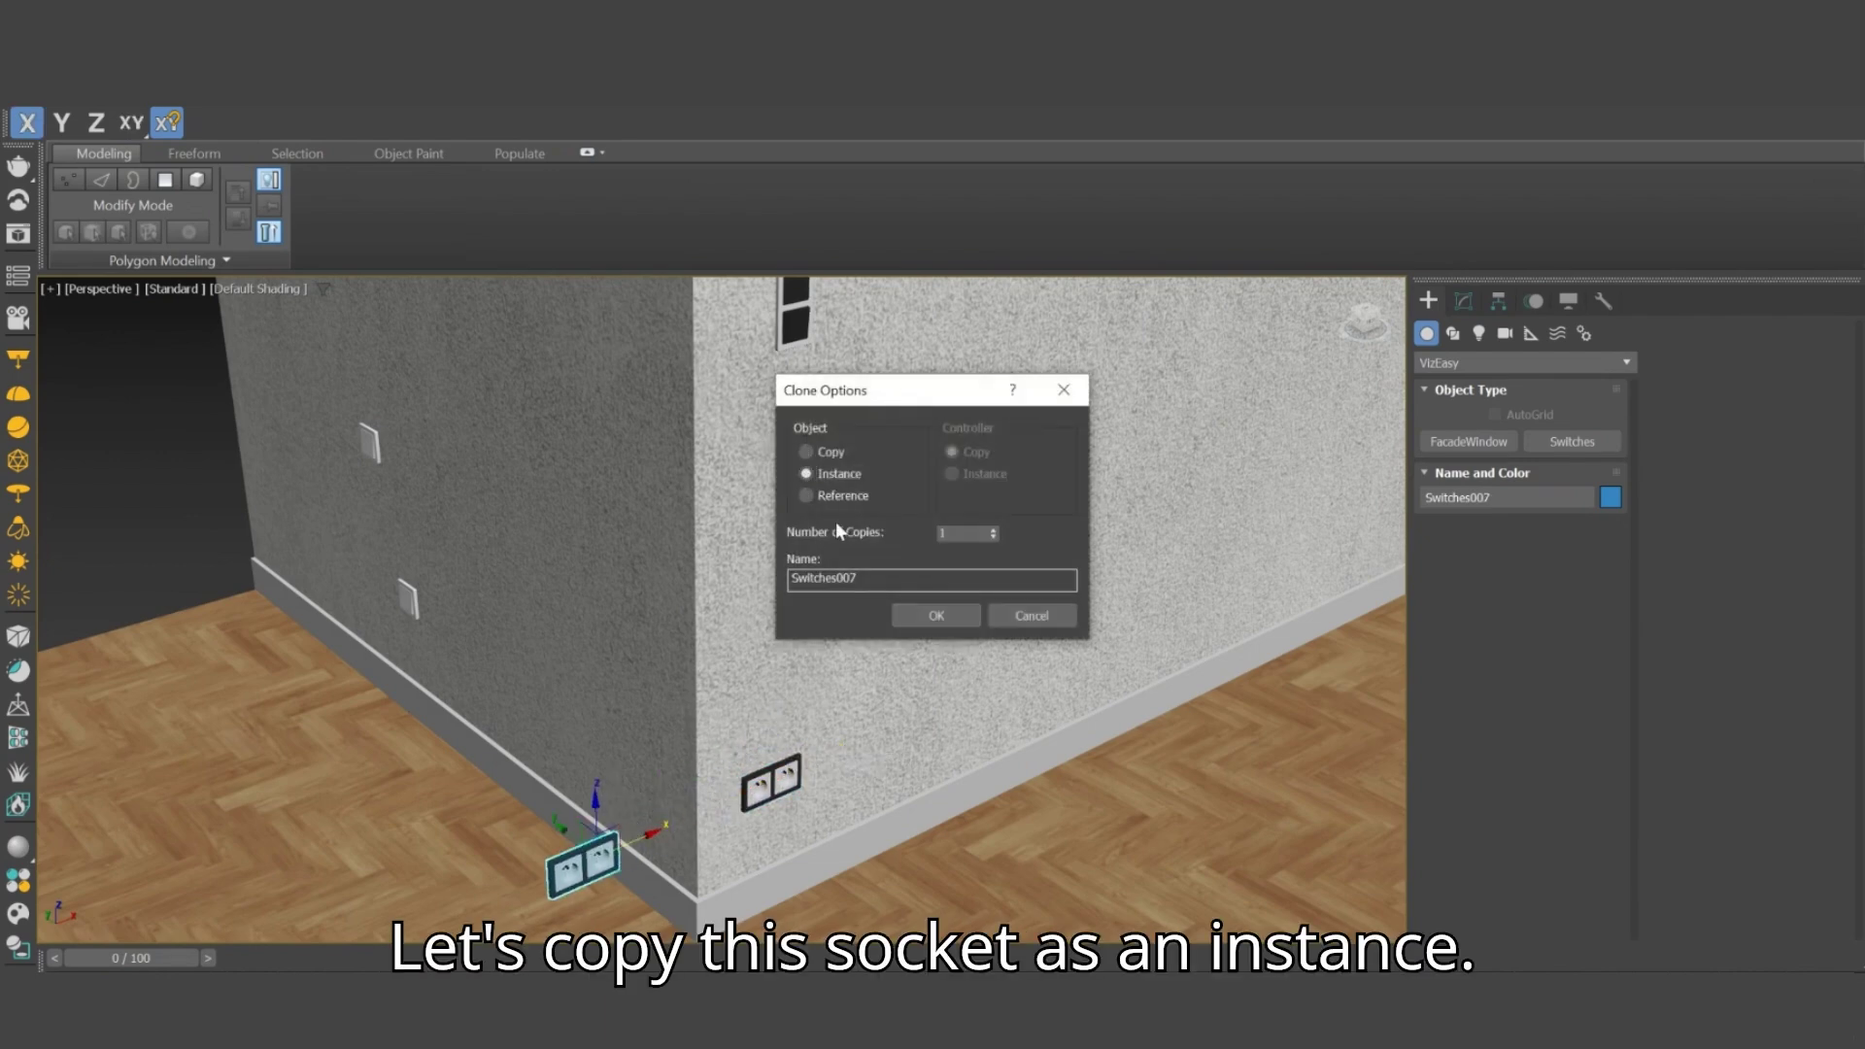
left_click(934, 615)
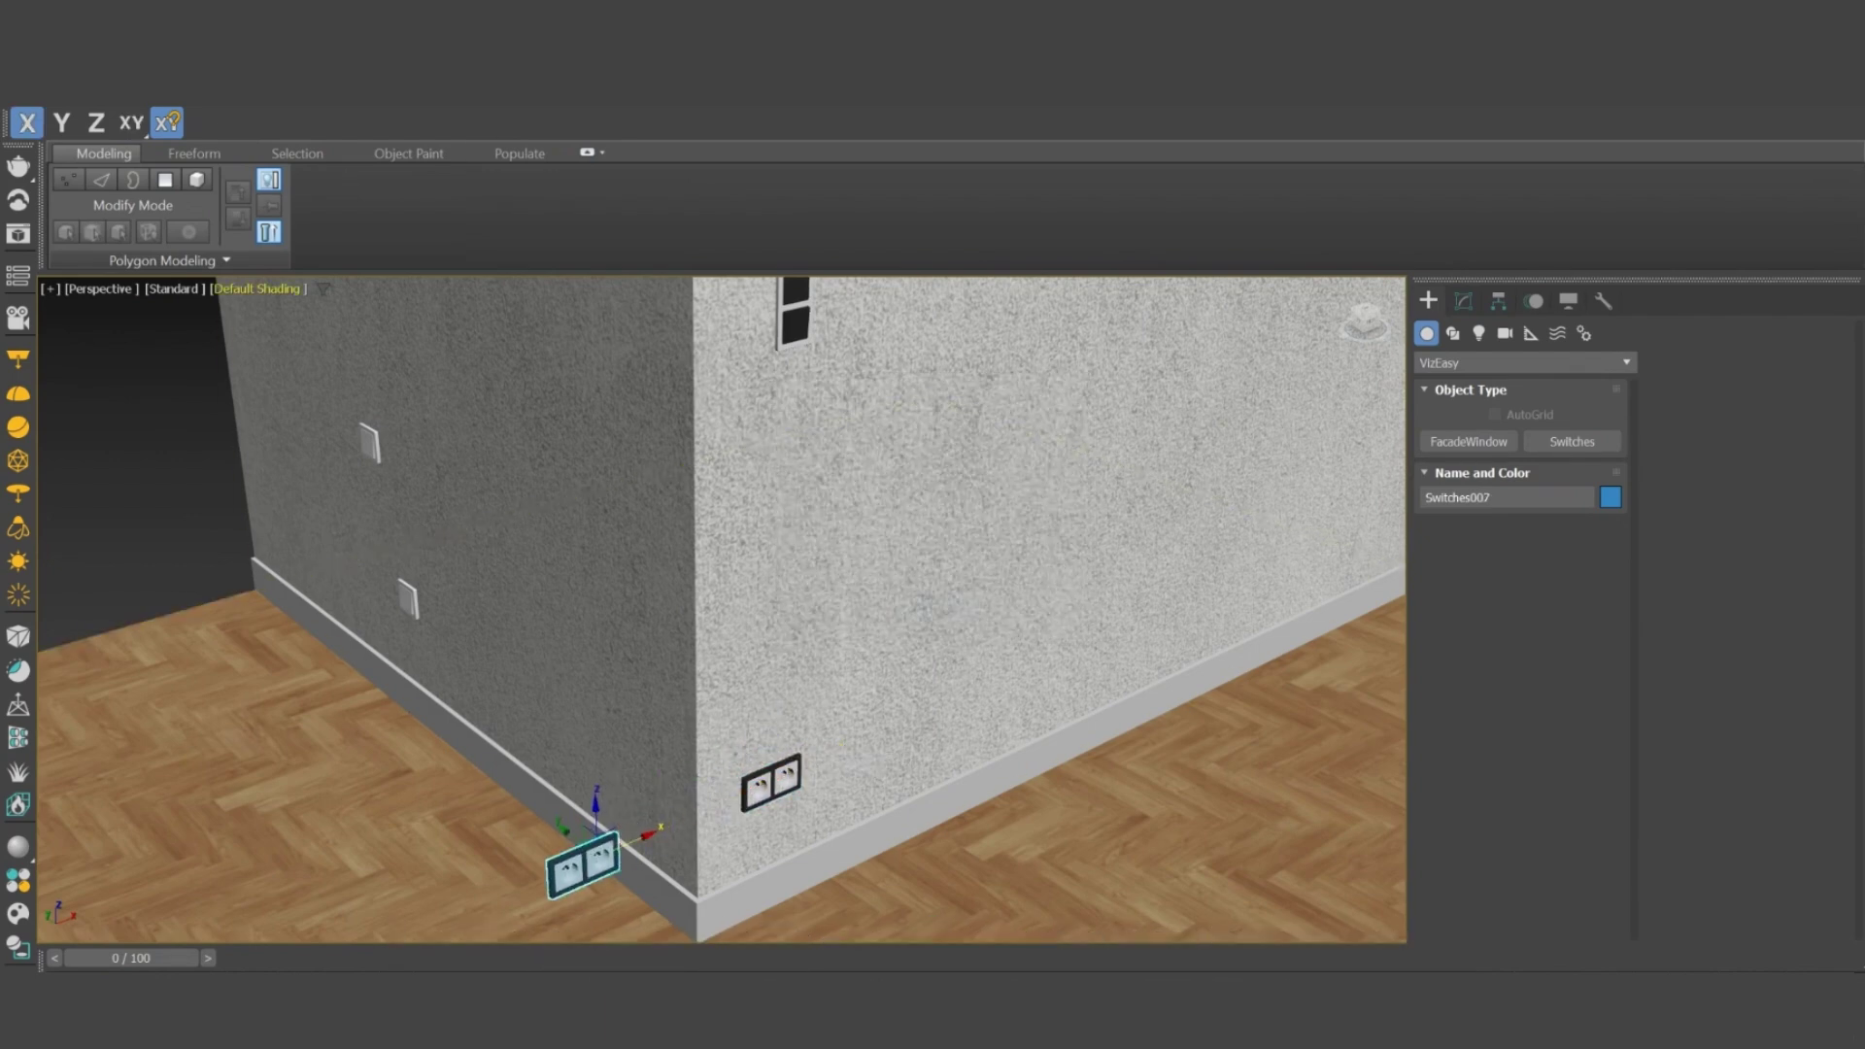
Step: Rotate the cloned double socket parallel to the darker wall, move it near that wall and glue it to the surface
key("e")
mouse_move(604, 891)
left_mouse_down()
mouse_move(537, 882)
mouse_move(478, 778)
left_mouse_up()
key("w")
left_click(1464, 300)
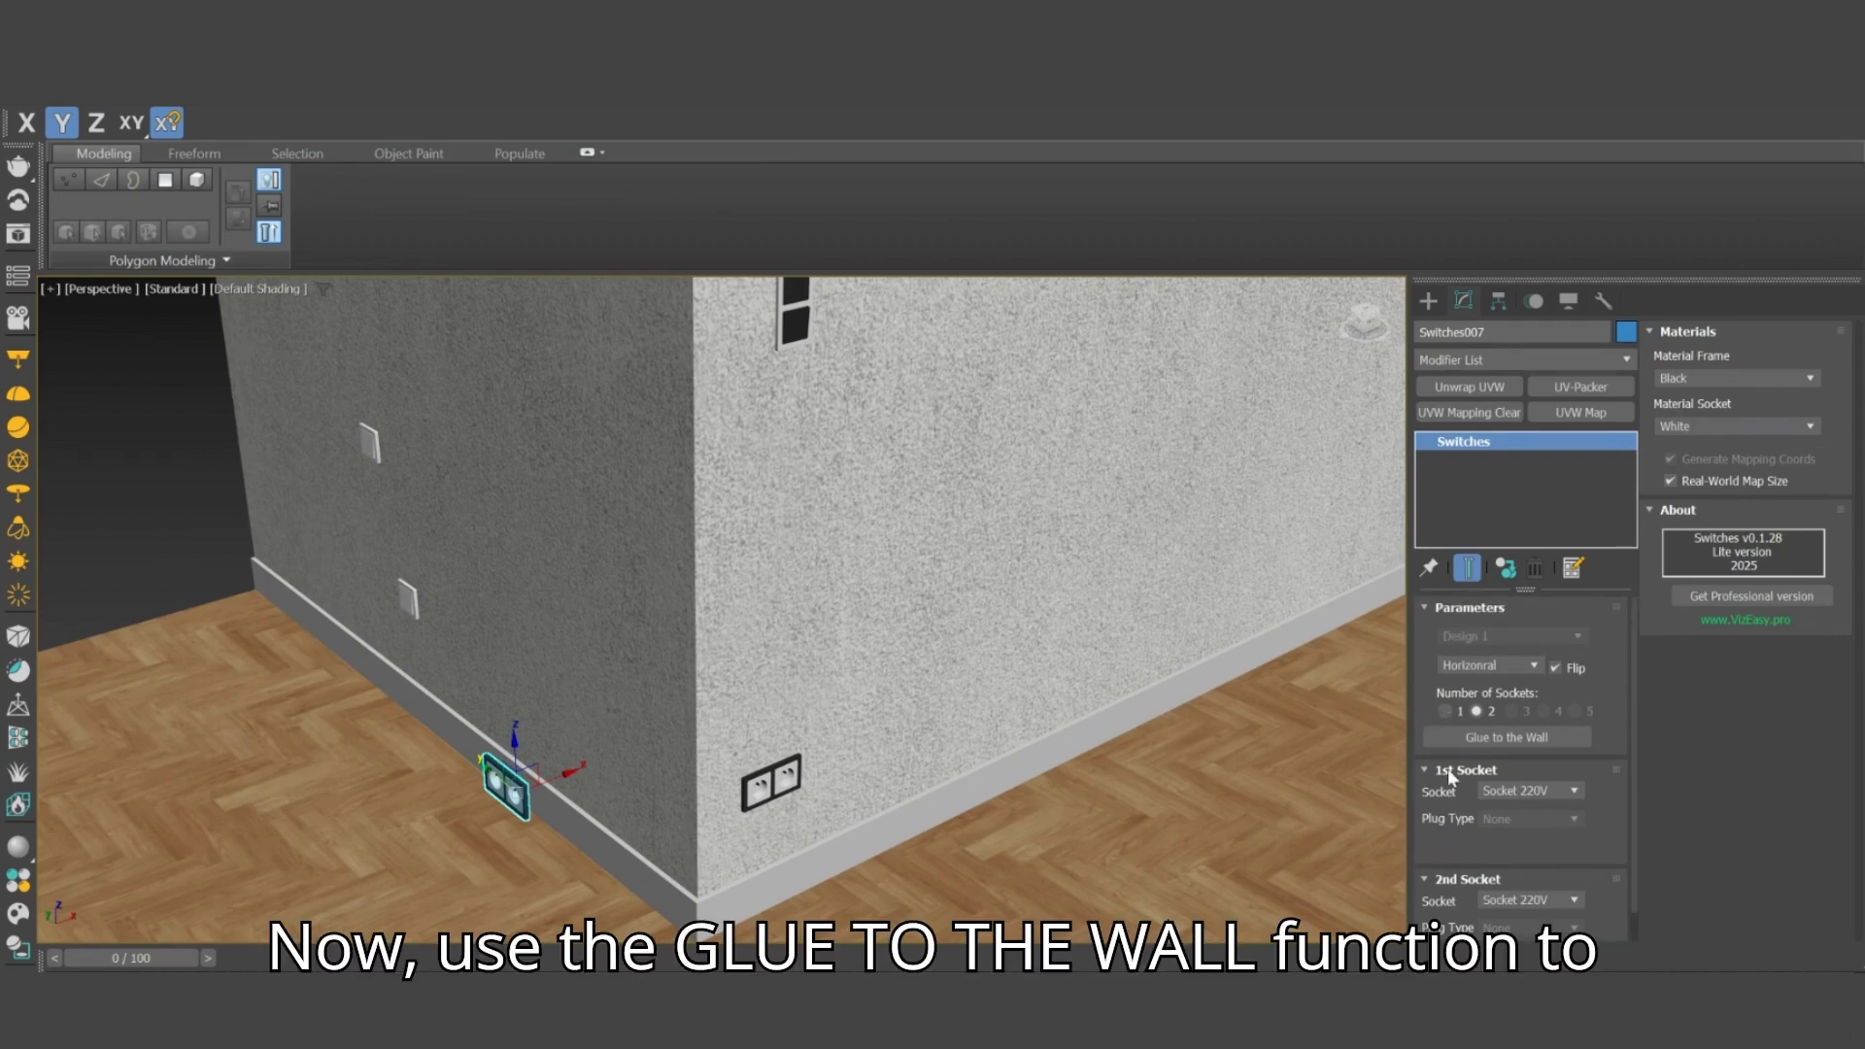
left_click(1448, 737)
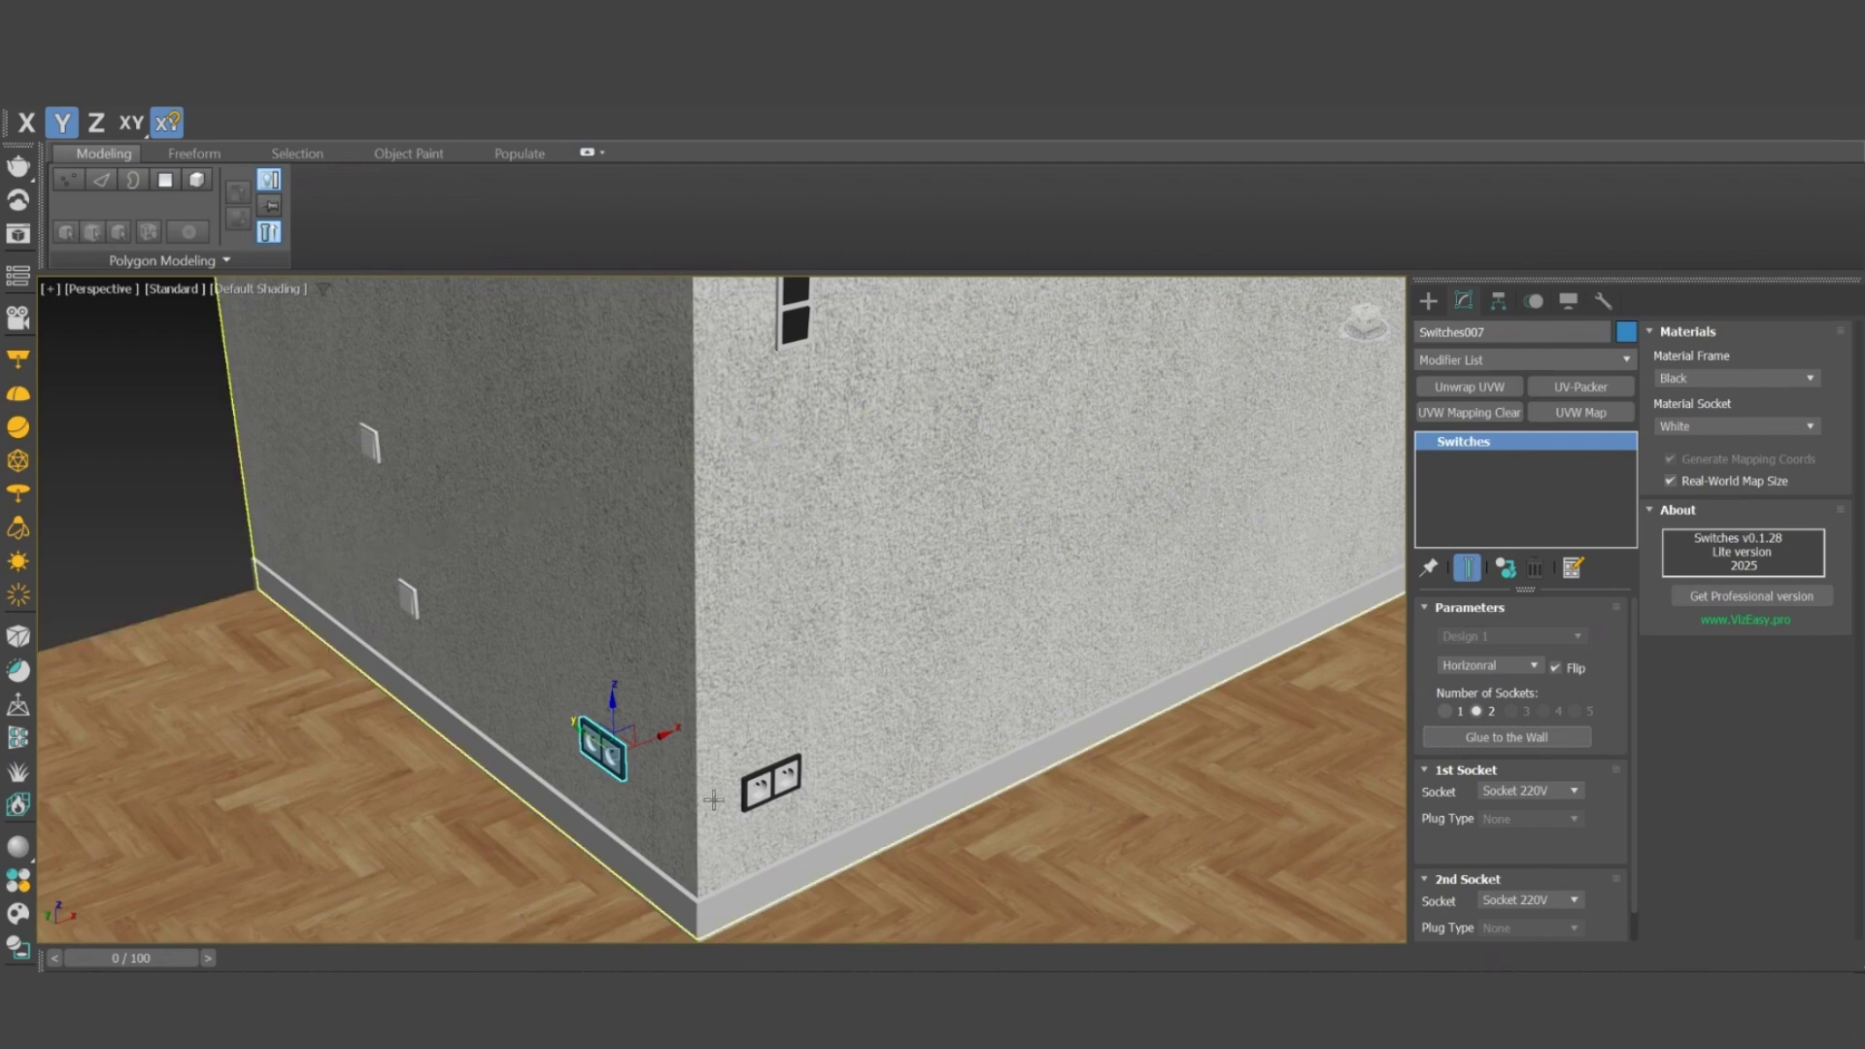
Step: Set the instanced frame's first socket to 1 Switch, its second socket to Blank panel and its socket material to Black
scroll(556, 785, "up", 5)
left_click(1535, 790)
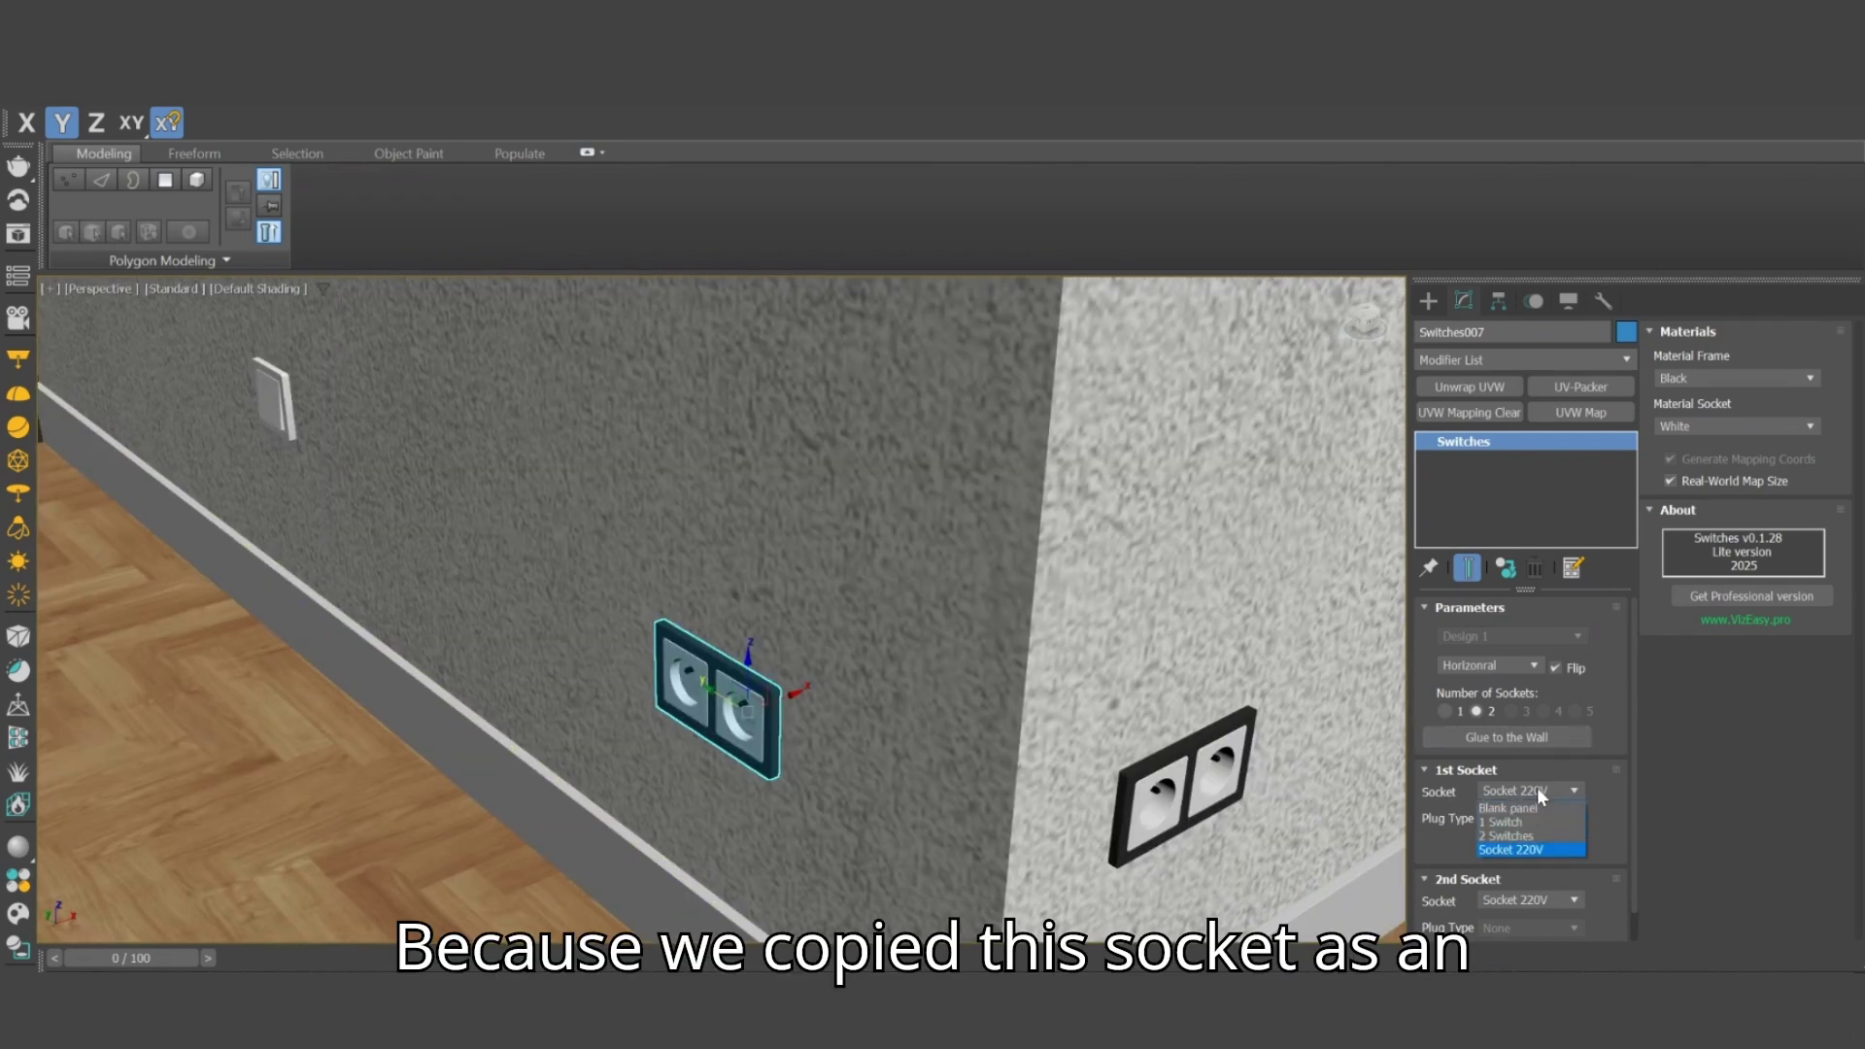
left_click(1535, 823)
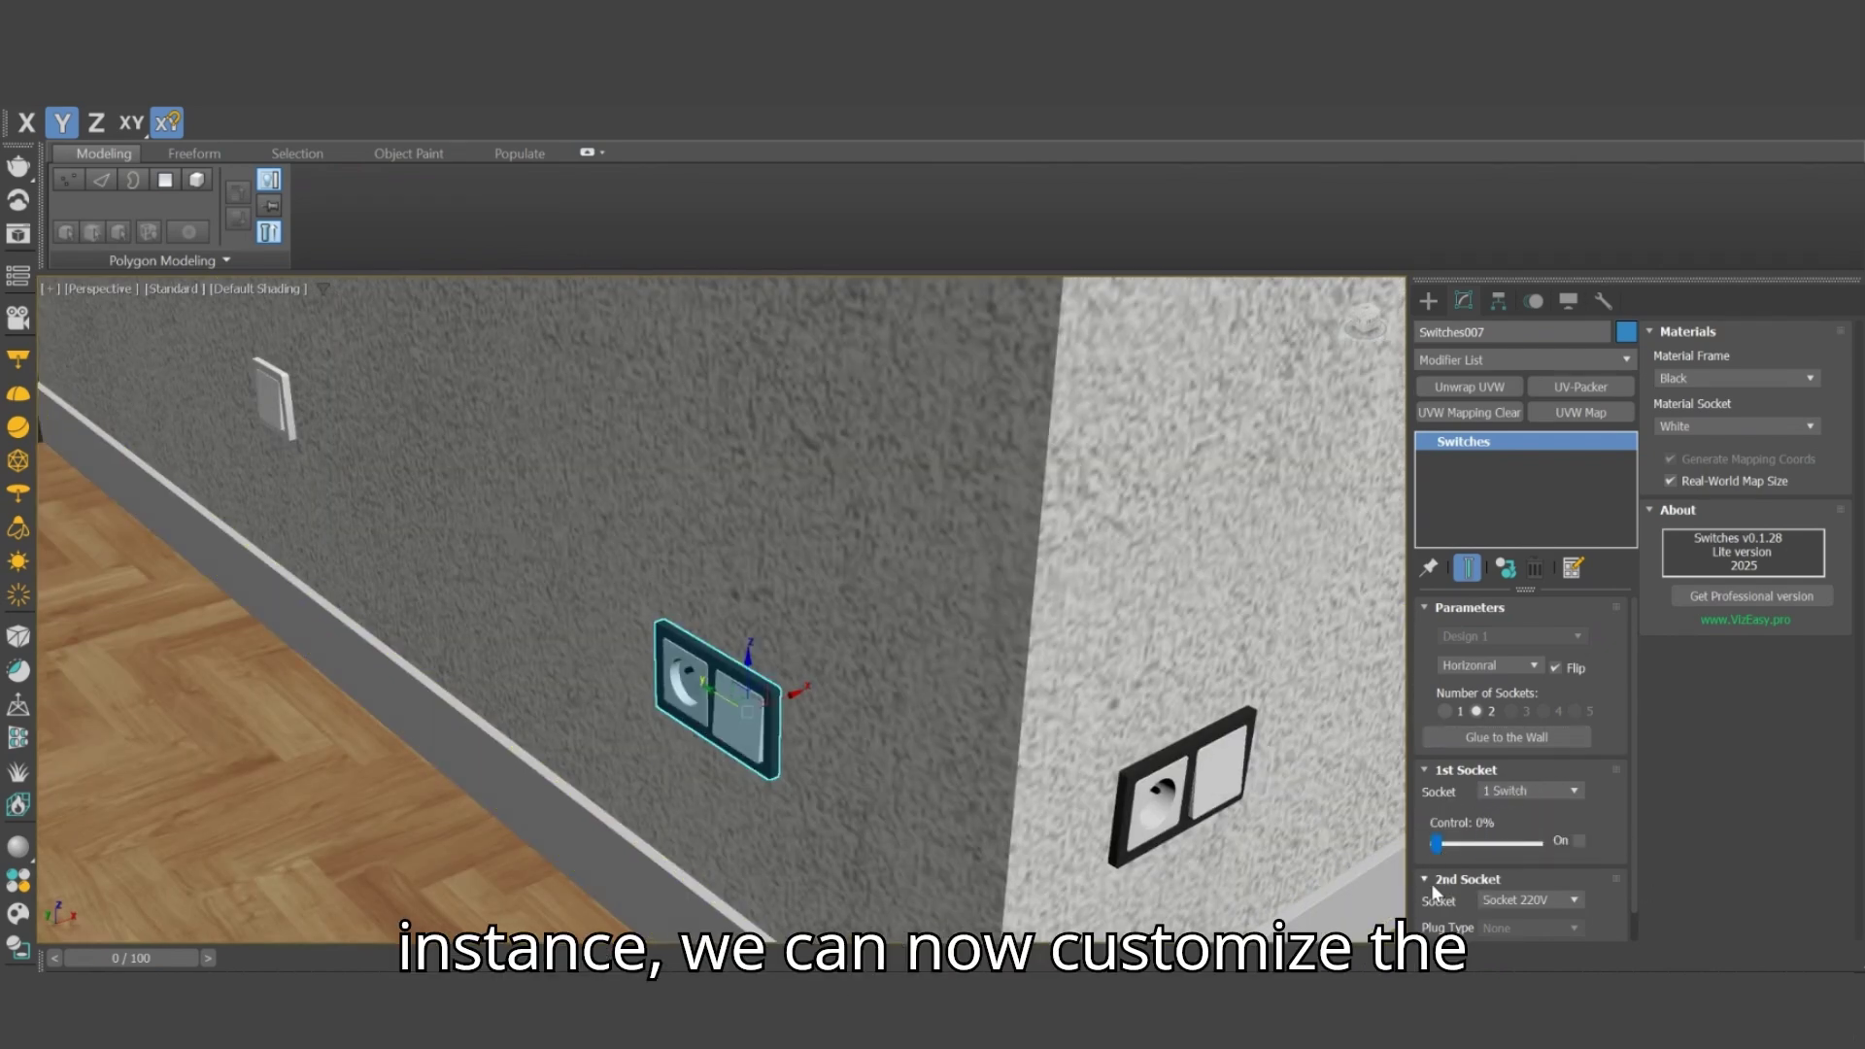
left_click(1546, 895)
left_click(1526, 911)
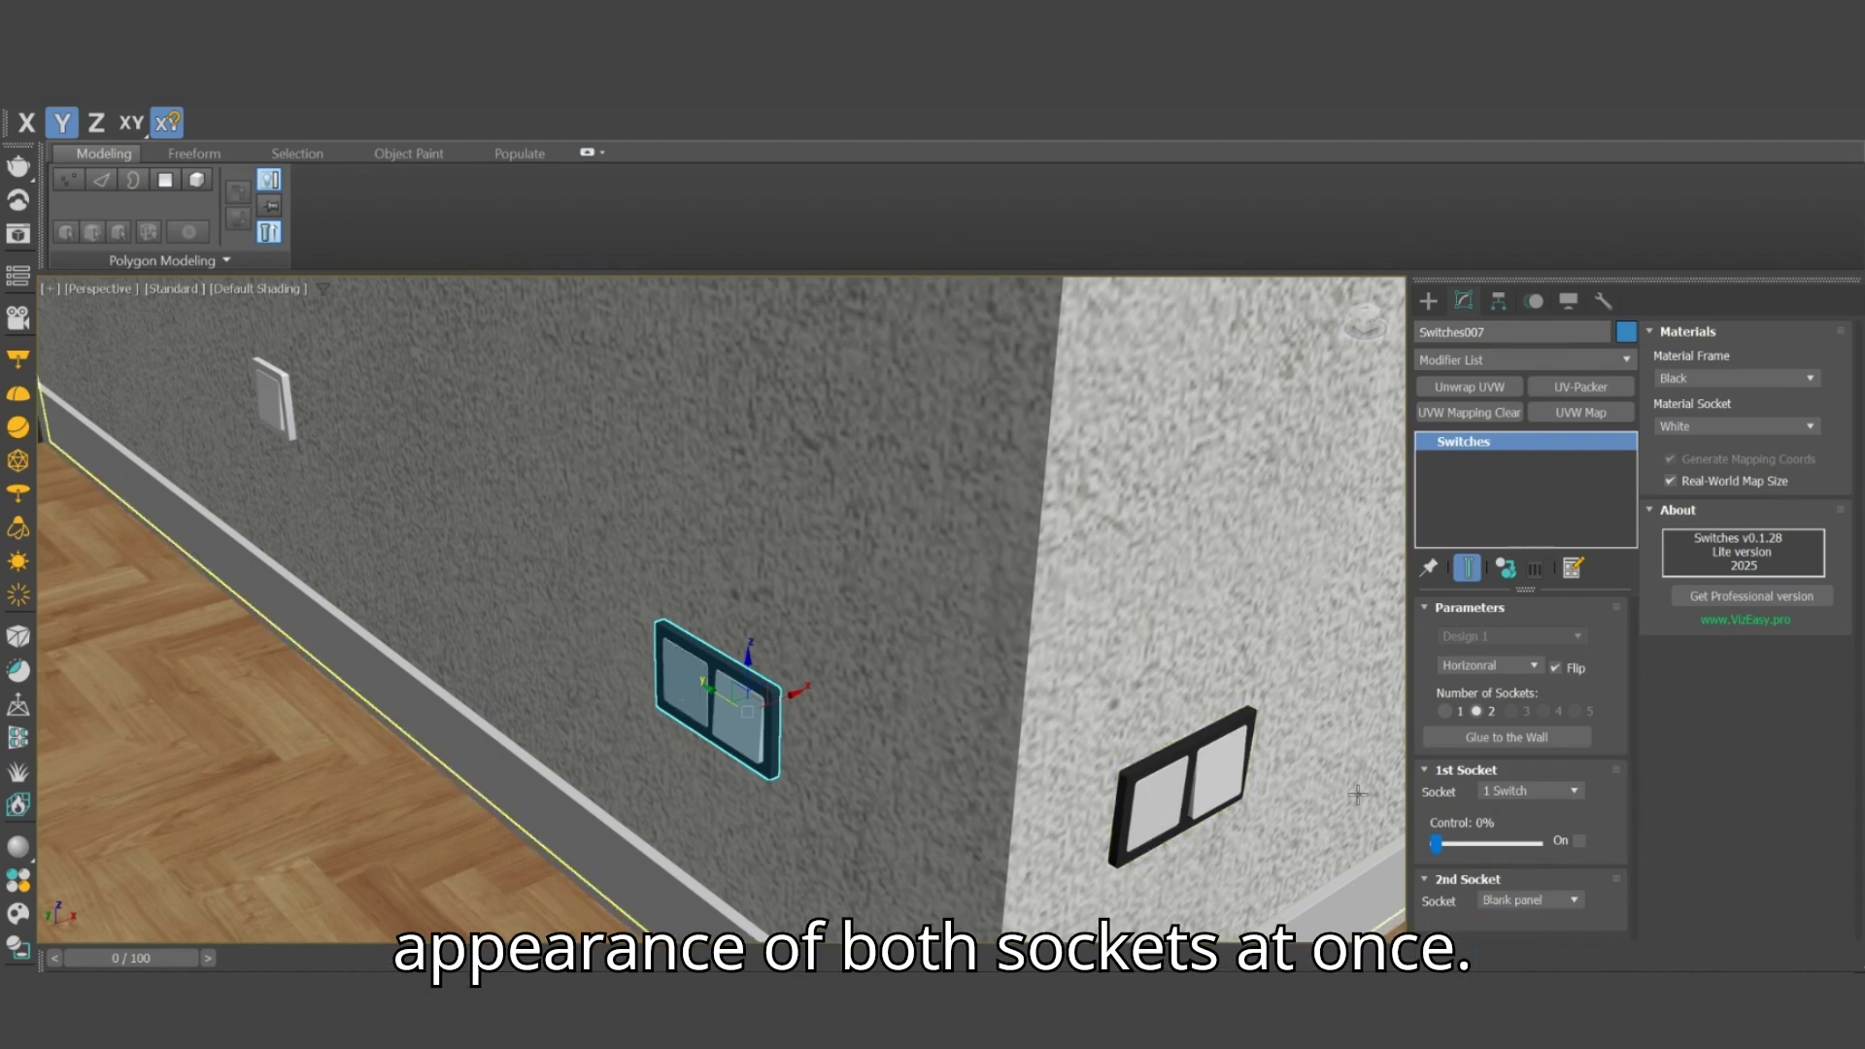
left_click(1753, 421)
left_click(1722, 452)
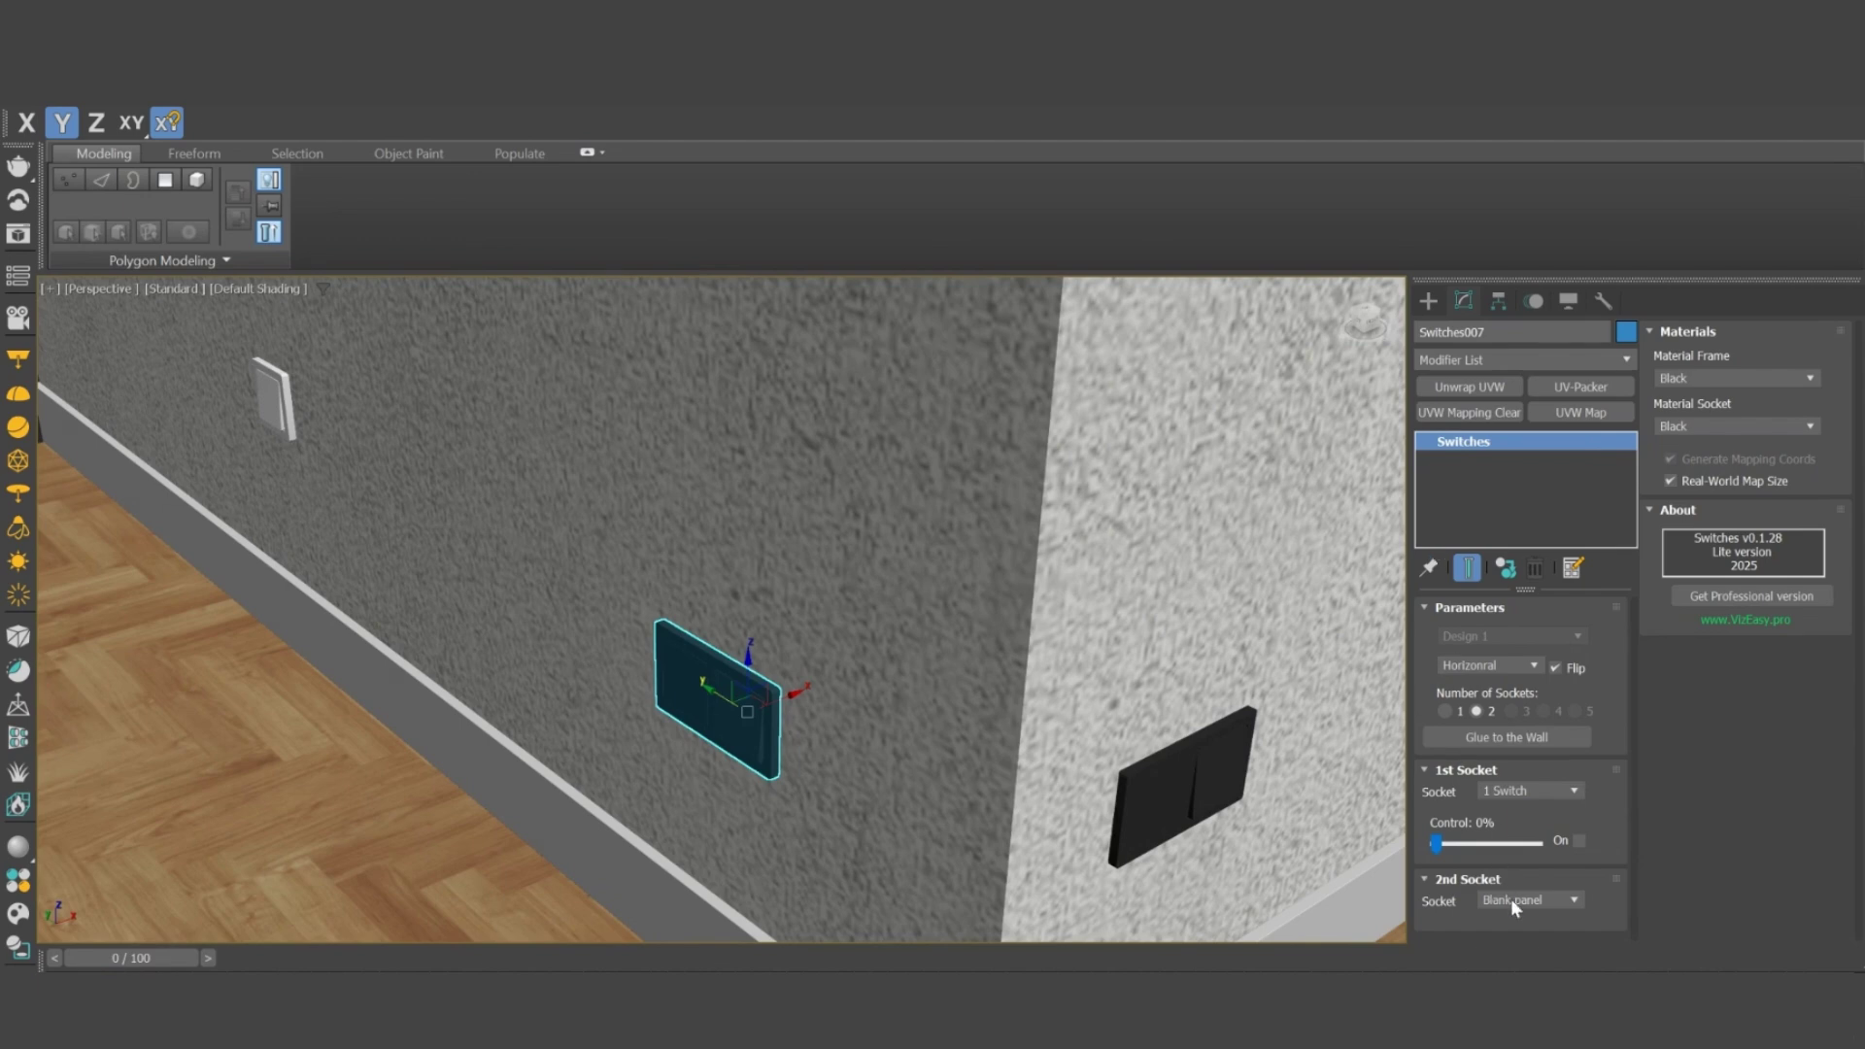
Step: Try Blank panel as the instanced frame's first socket, and set it to Socket 220V
left_click(1525, 790)
left_click(1517, 826)
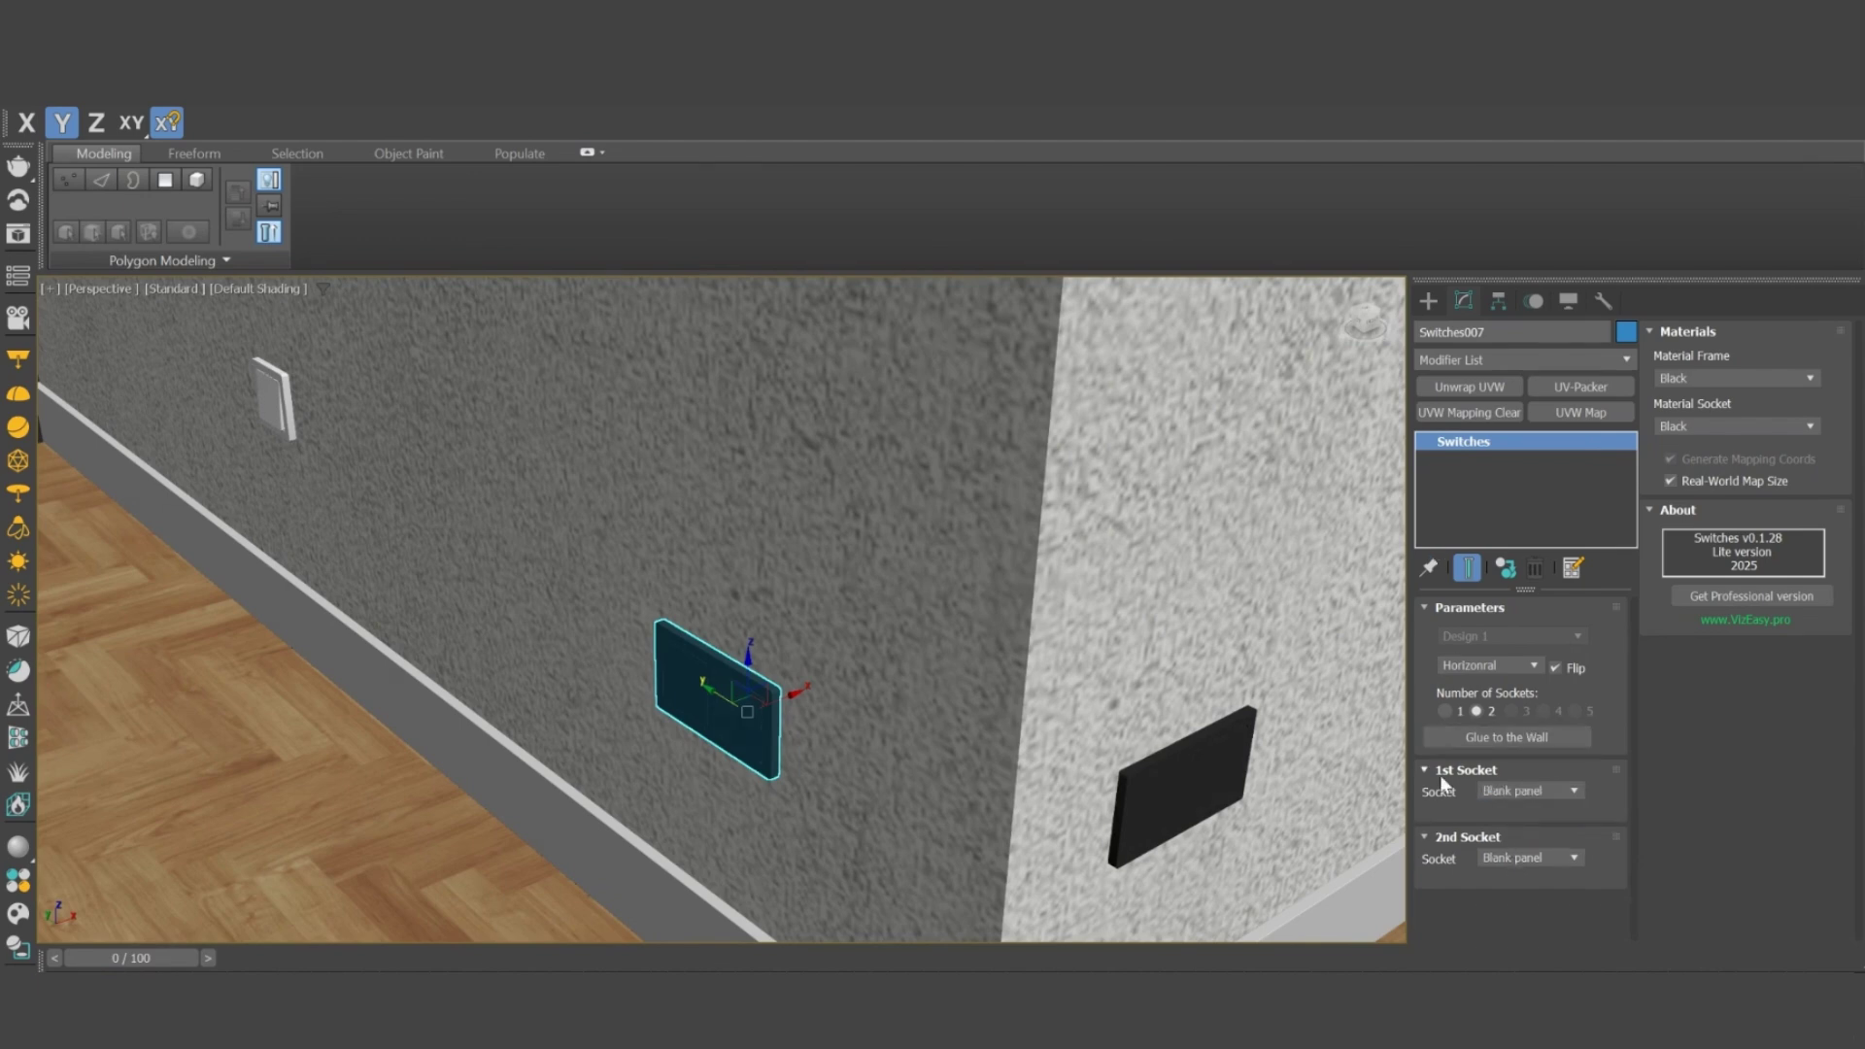
left_click(1540, 791)
left_click(1533, 853)
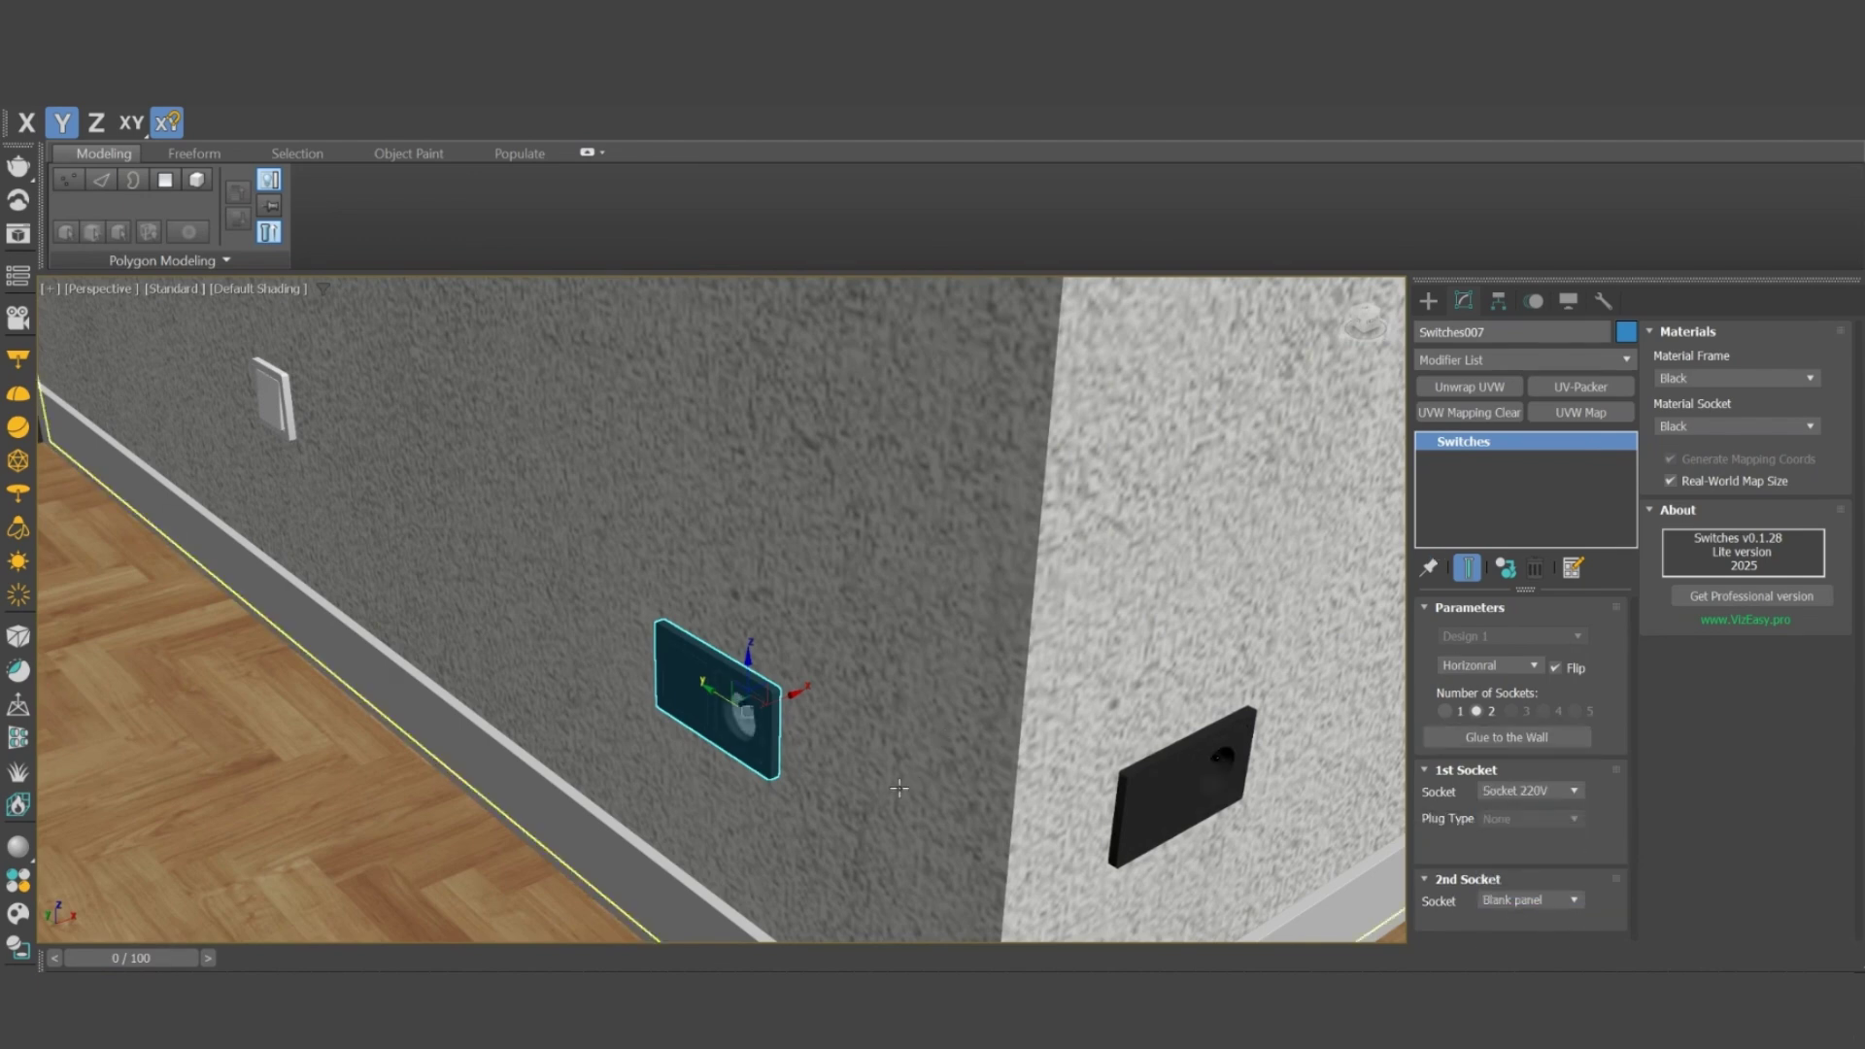
Step: Clone the upper vertical switch frame as an independent copy, offset past the corner towards the darker wall
scroll(899, 788, "down", 6)
scroll(949, 654, "up", 7)
left_click(975, 630)
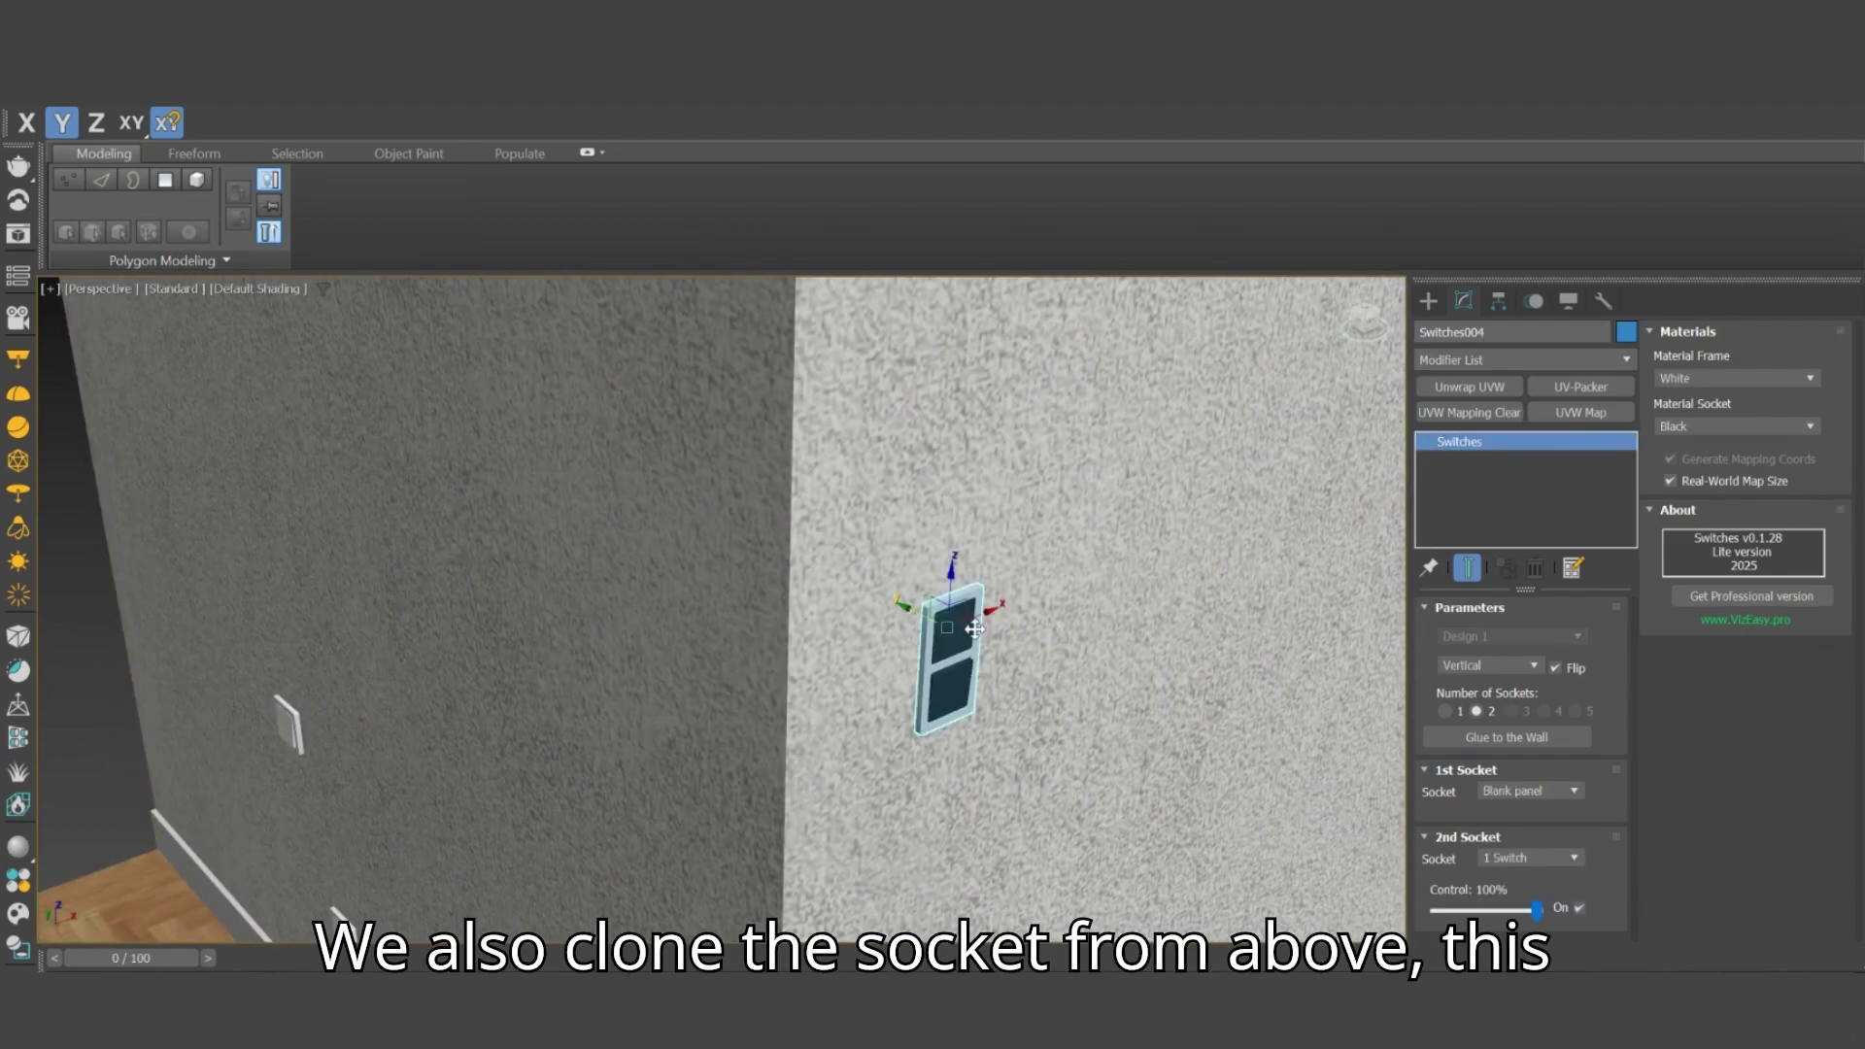
left_click_drag(974, 629, 711, 736, "shift")
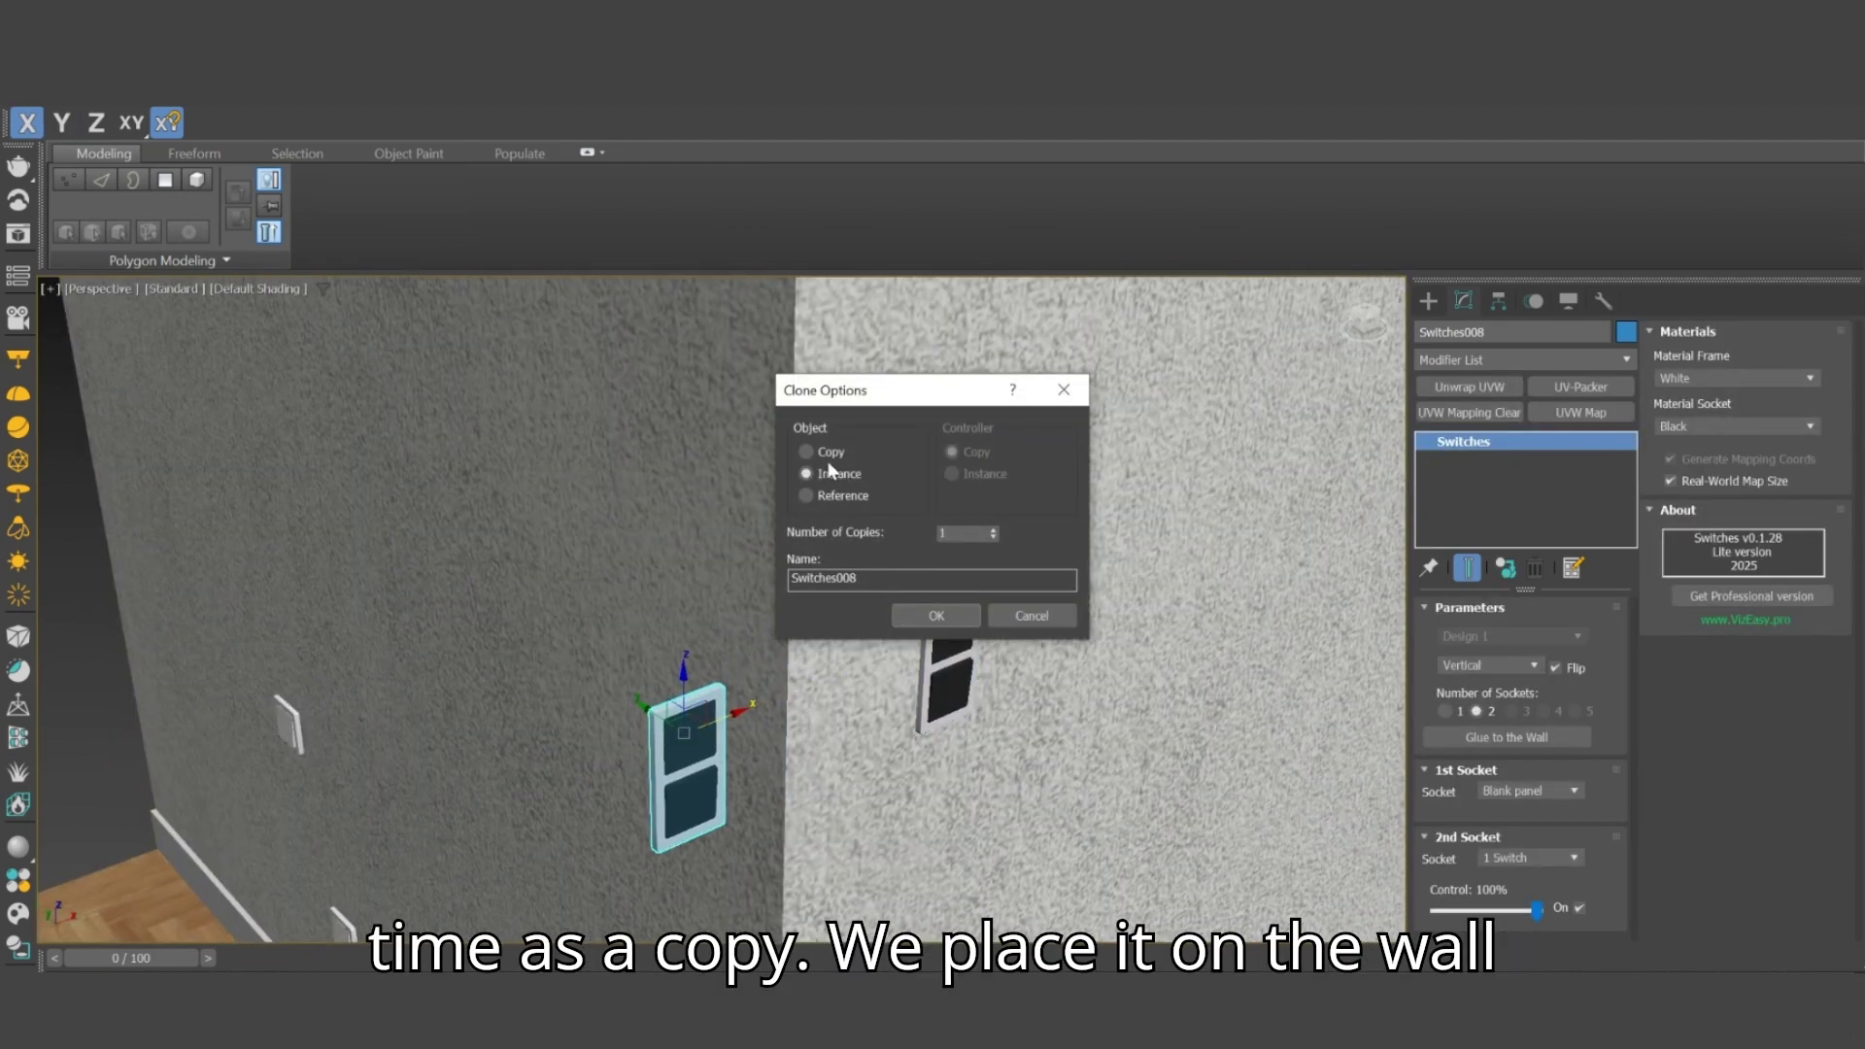
left_click(805, 451)
left_click(936, 615)
Step: Rotate the vertical copy to face out from the darker wall, glue it there and slide it closer to the corner
key("e")
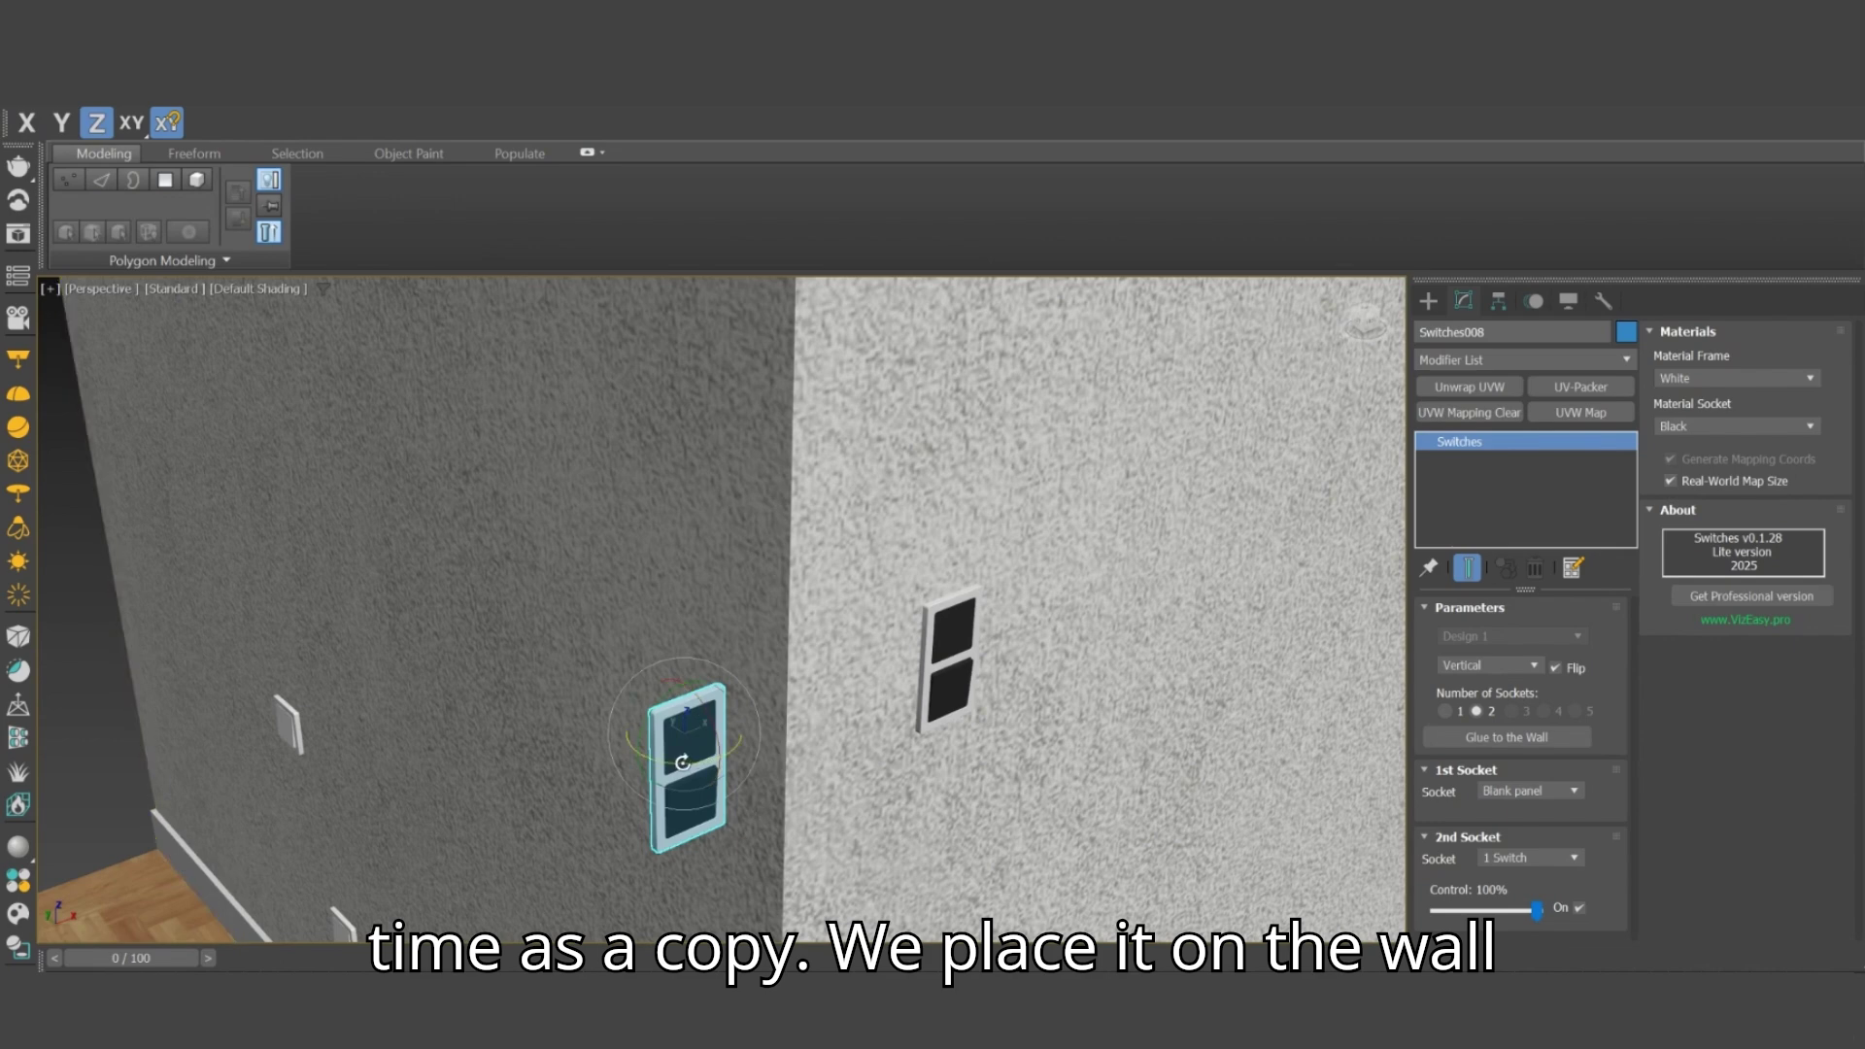
mouse_move(683, 762)
left_mouse_down()
mouse_move(618, 757)
mouse_move(403, 581)
left_mouse_up()
key("w")
left_click(1489, 737)
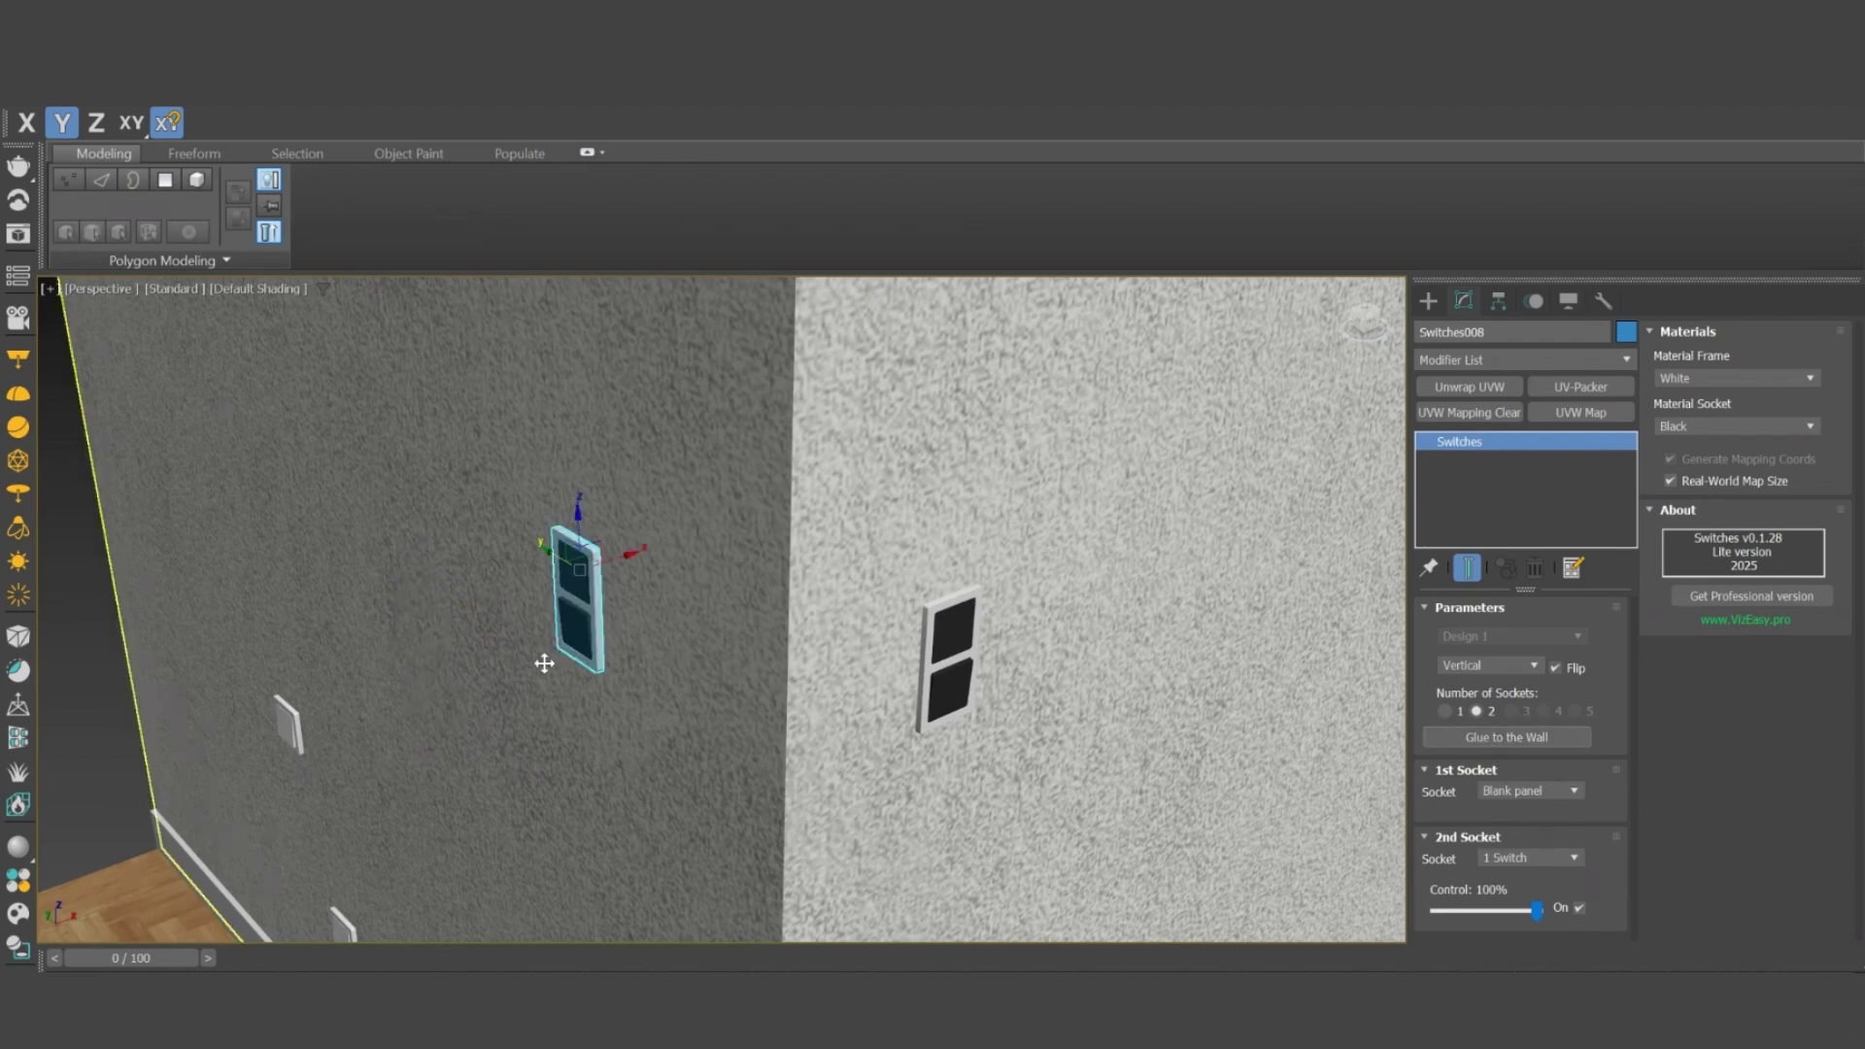
left_click_drag(554, 552, 616, 587)
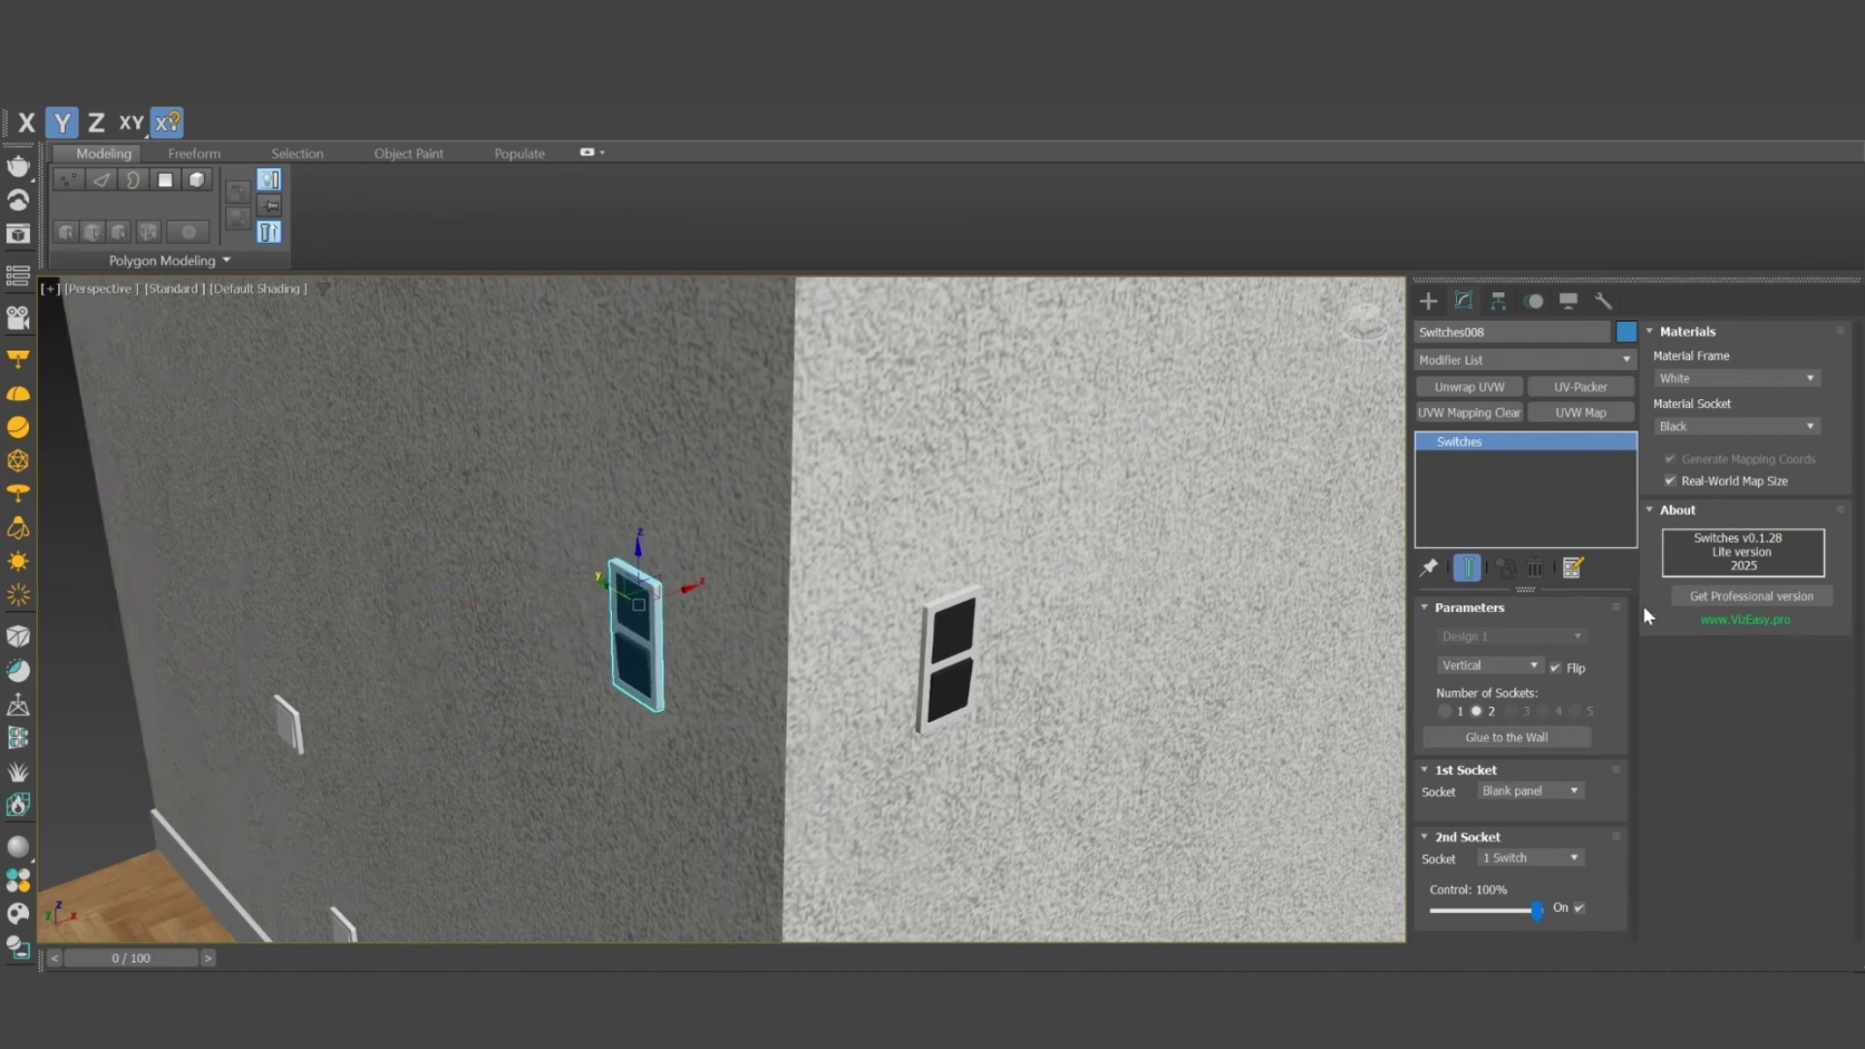
Step: Set the socket material of the copied vertical switch frame to White
left_click(1721, 430)
left_click(1715, 458)
scroll(582, 661, "up", 3)
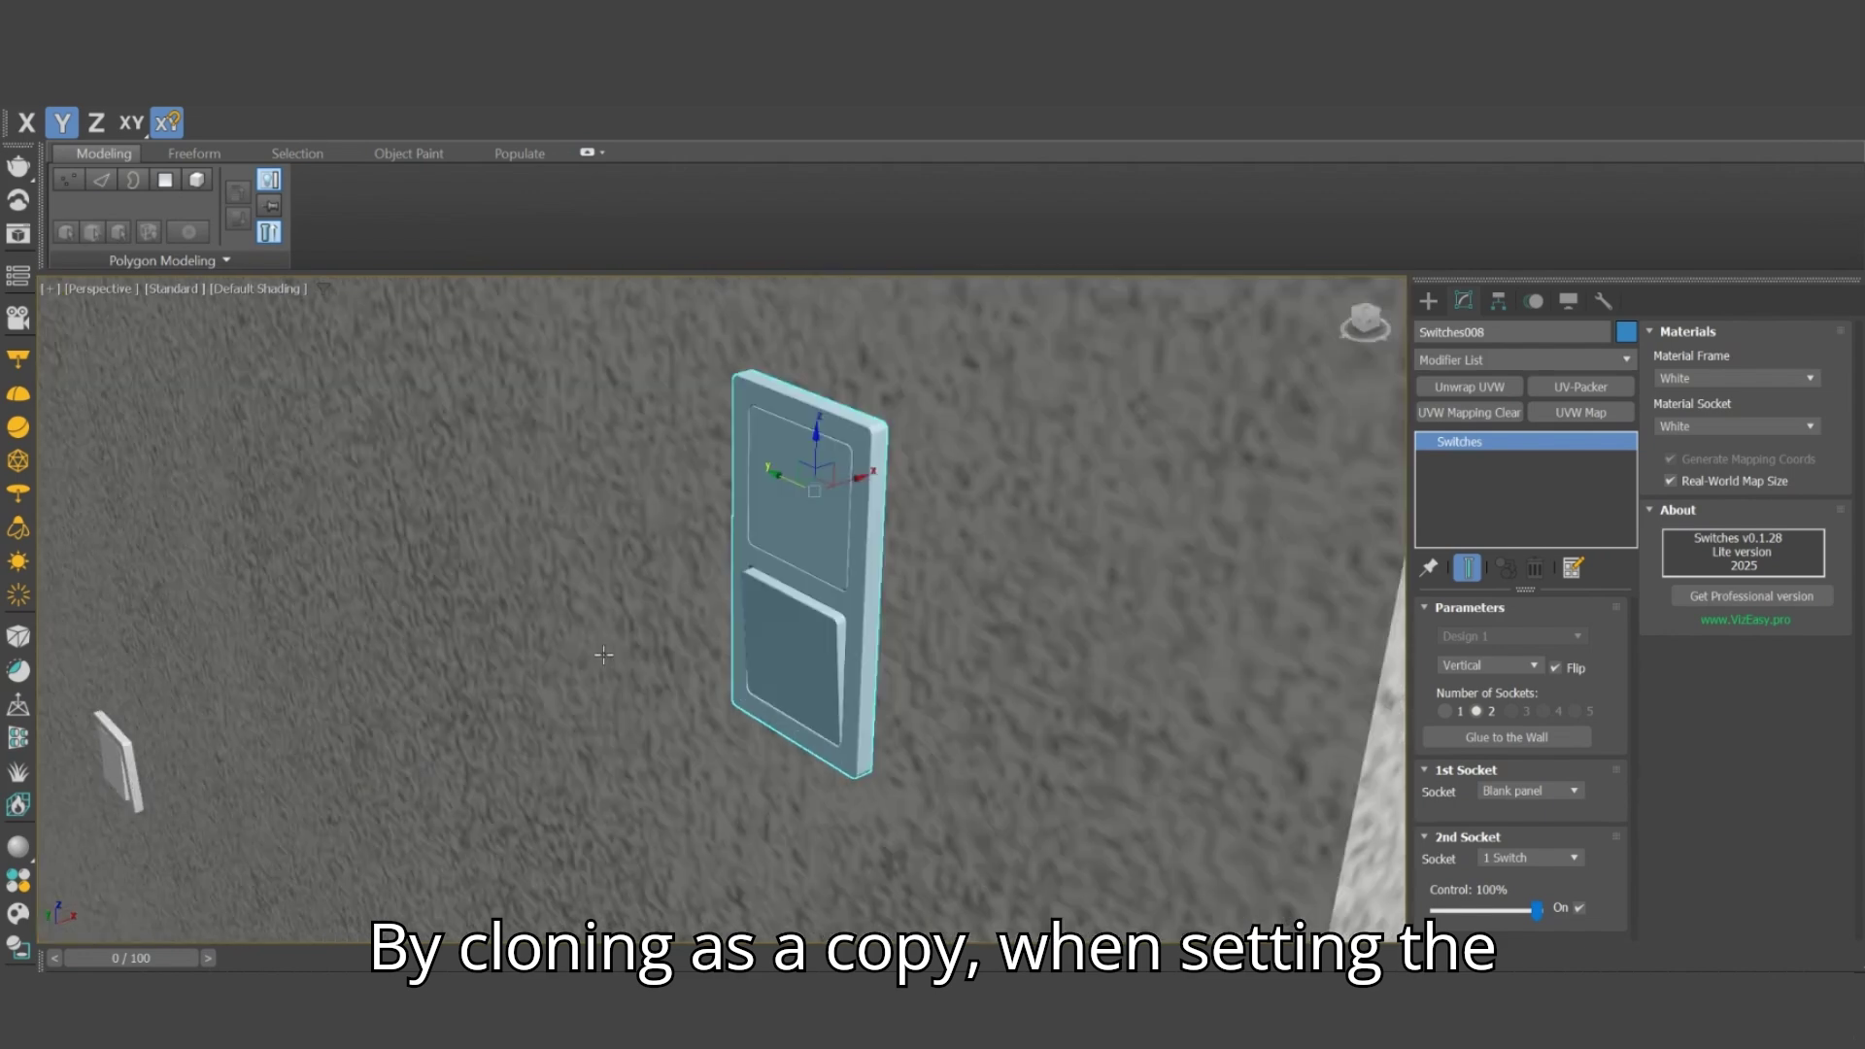
scroll(670, 653, "down", 1)
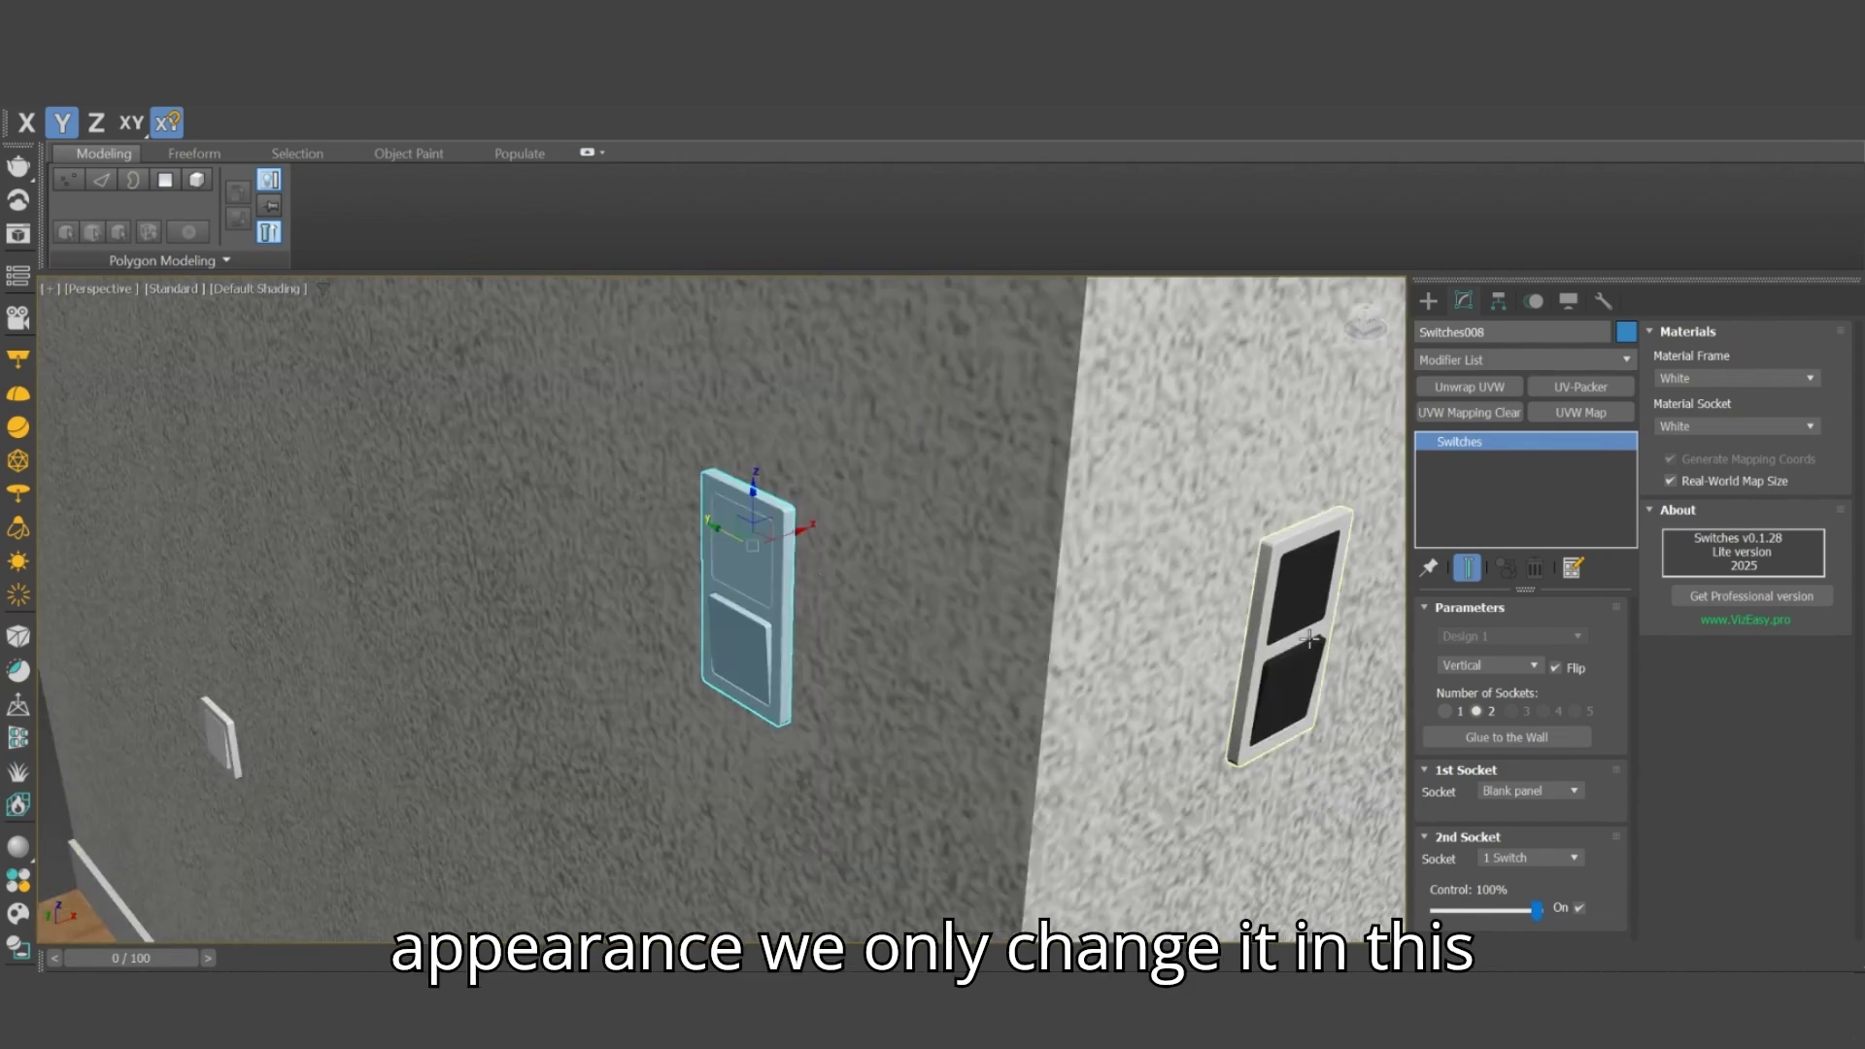
Step: Set both the second and the first socket of the copied vertical frame to 2 Switches
left_click(1527, 857)
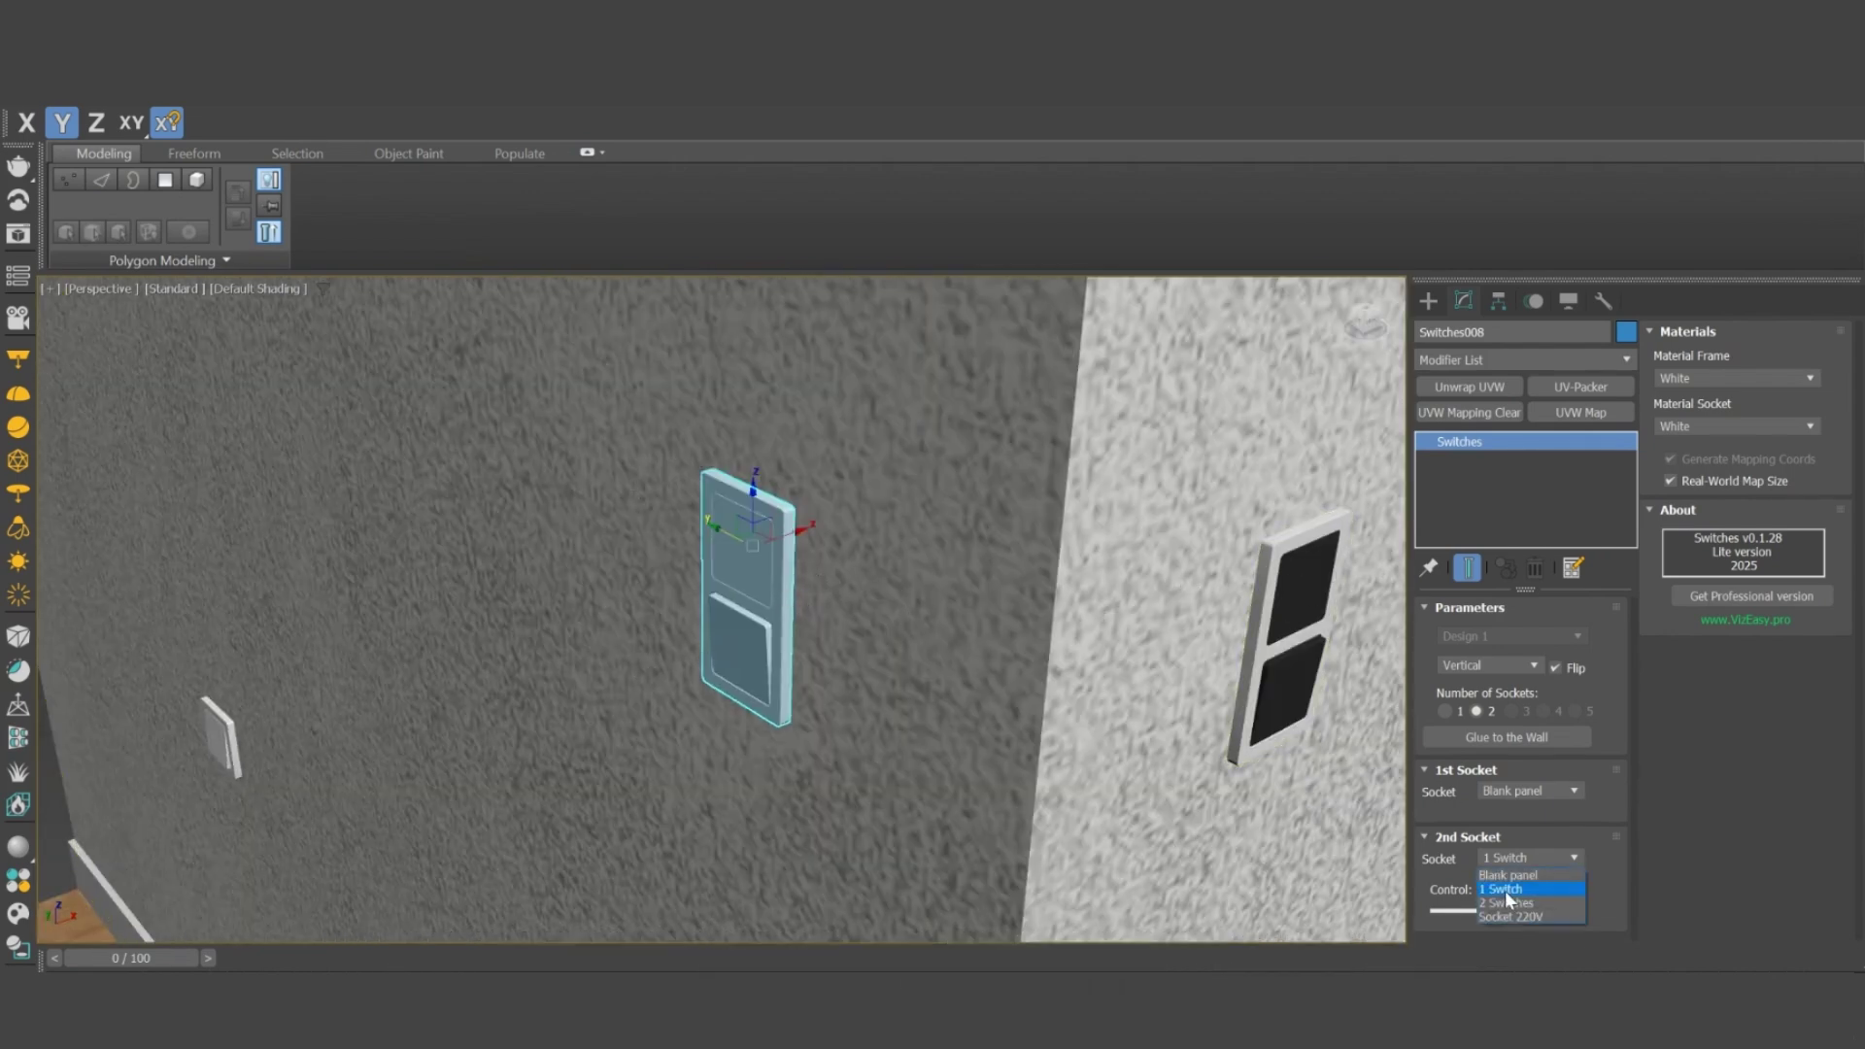
left_click(1505, 886)
scroll(1467, 826, "down", 1)
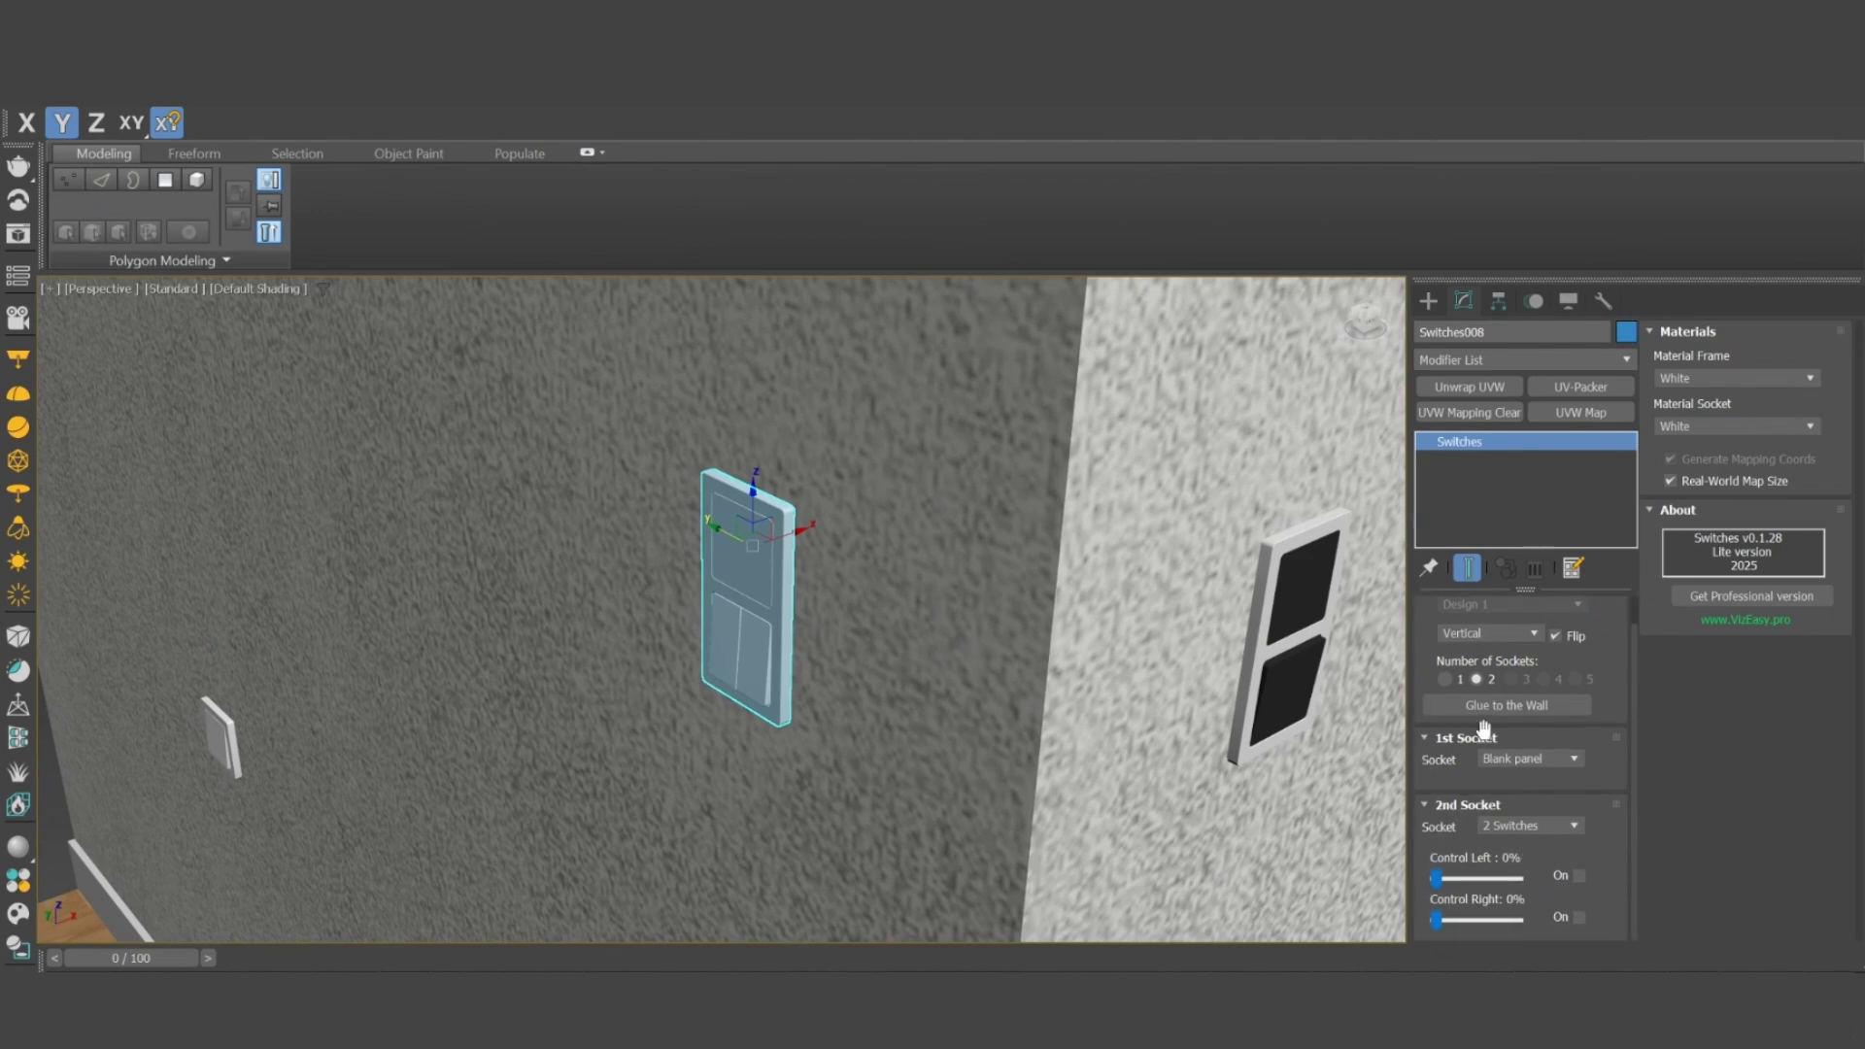
left_click(1545, 758)
left_click(1508, 804)
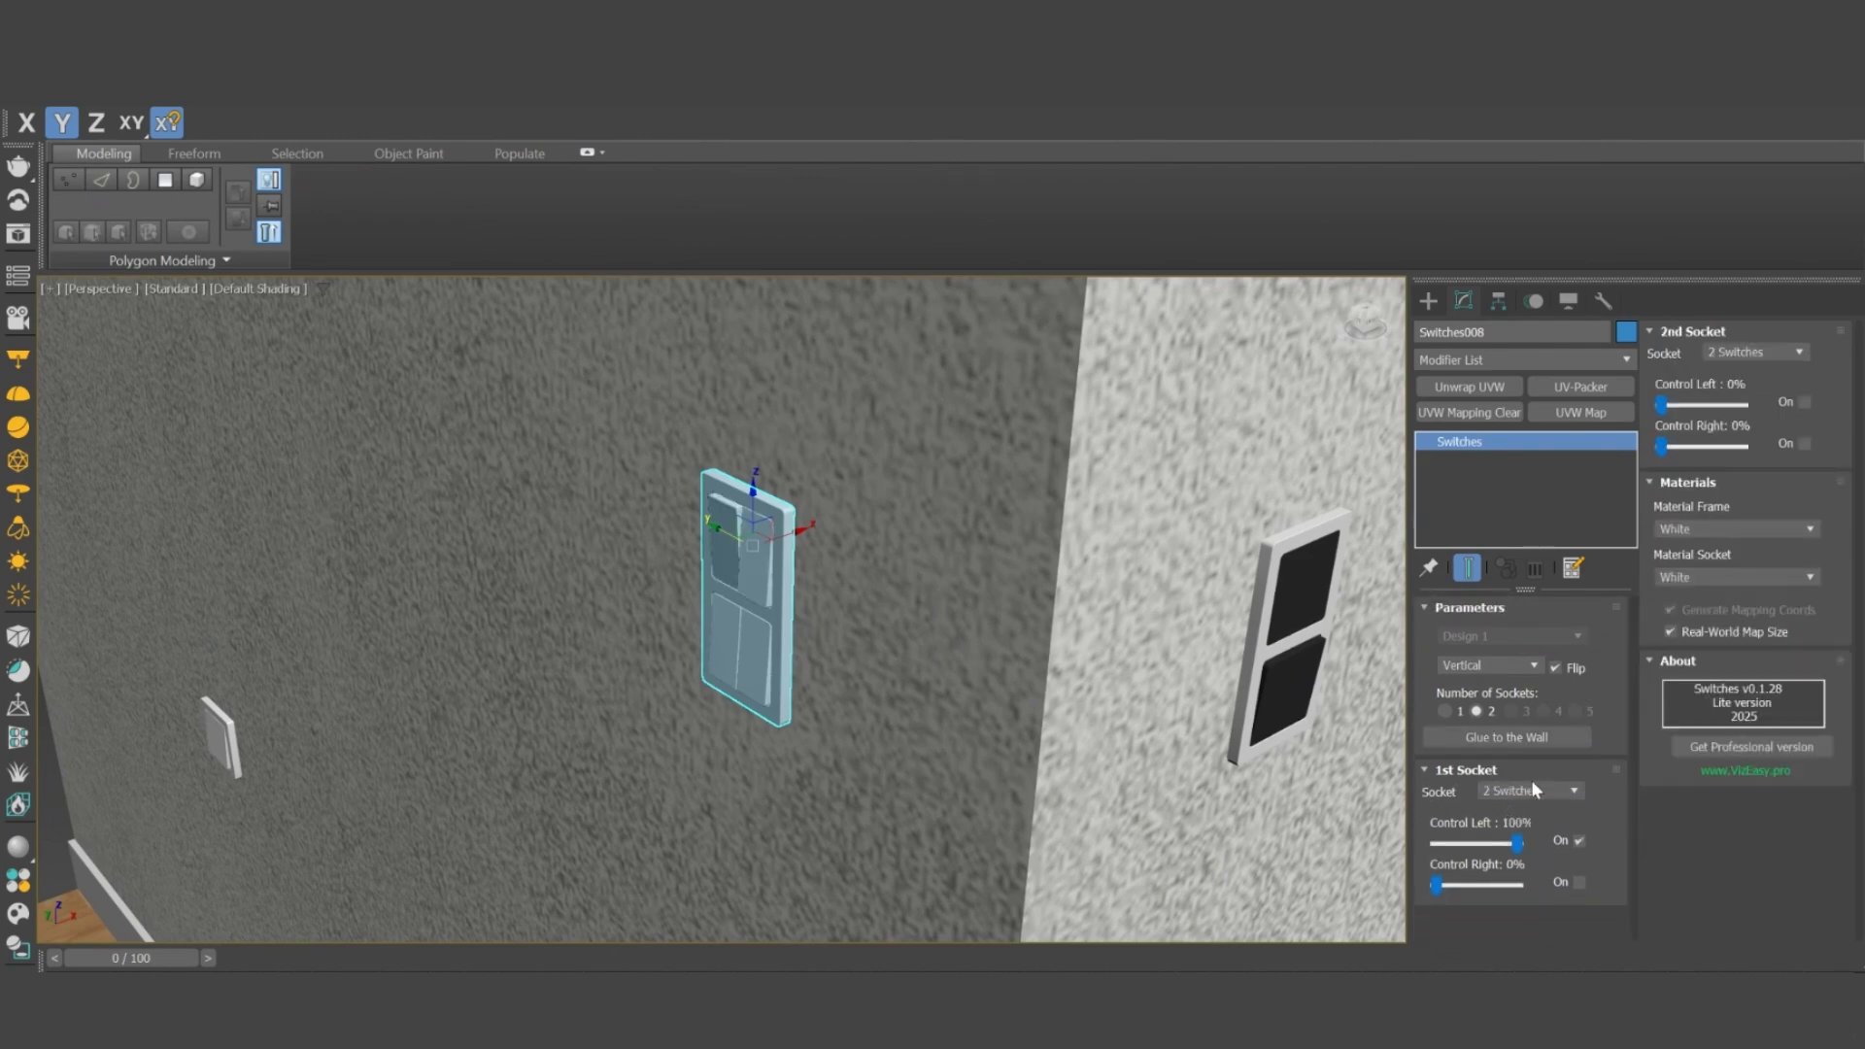